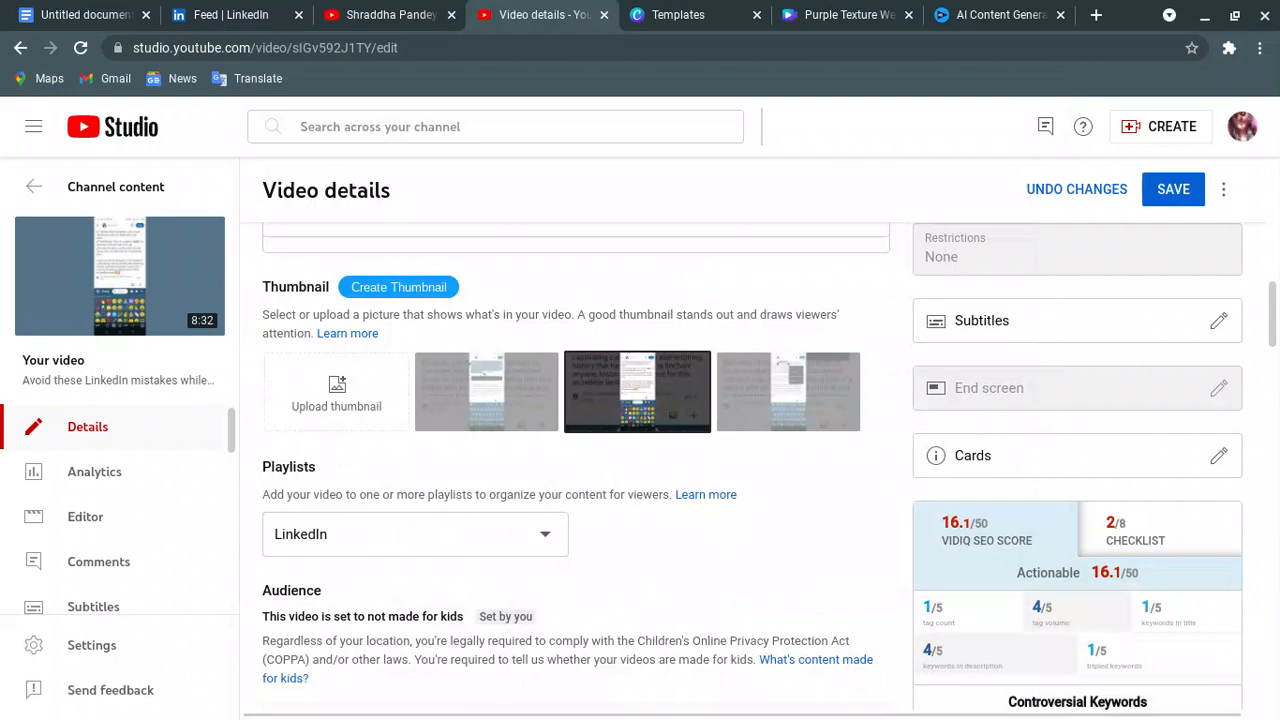
- Switch from the YouTube video details to Canva's templates page and close the Purple Texture intro template preview
scroll(575, 460, "up", 10)
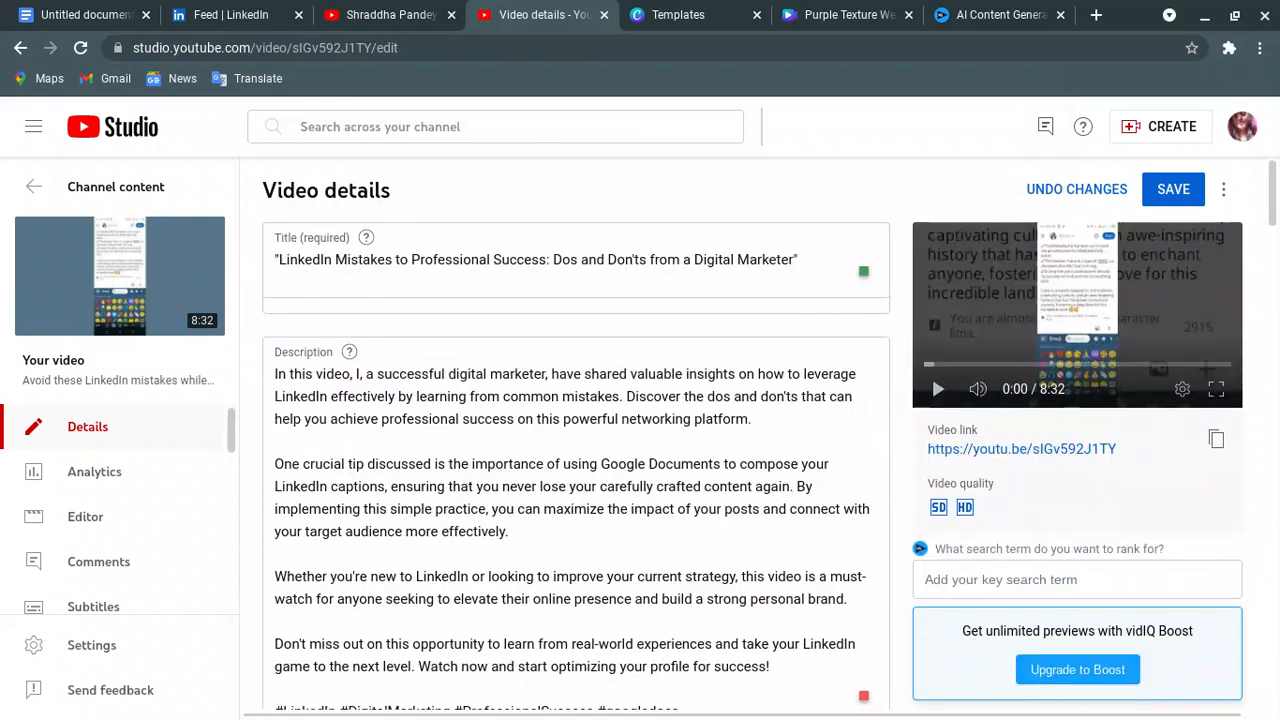
left_click(848, 15)
left_click(680, 15)
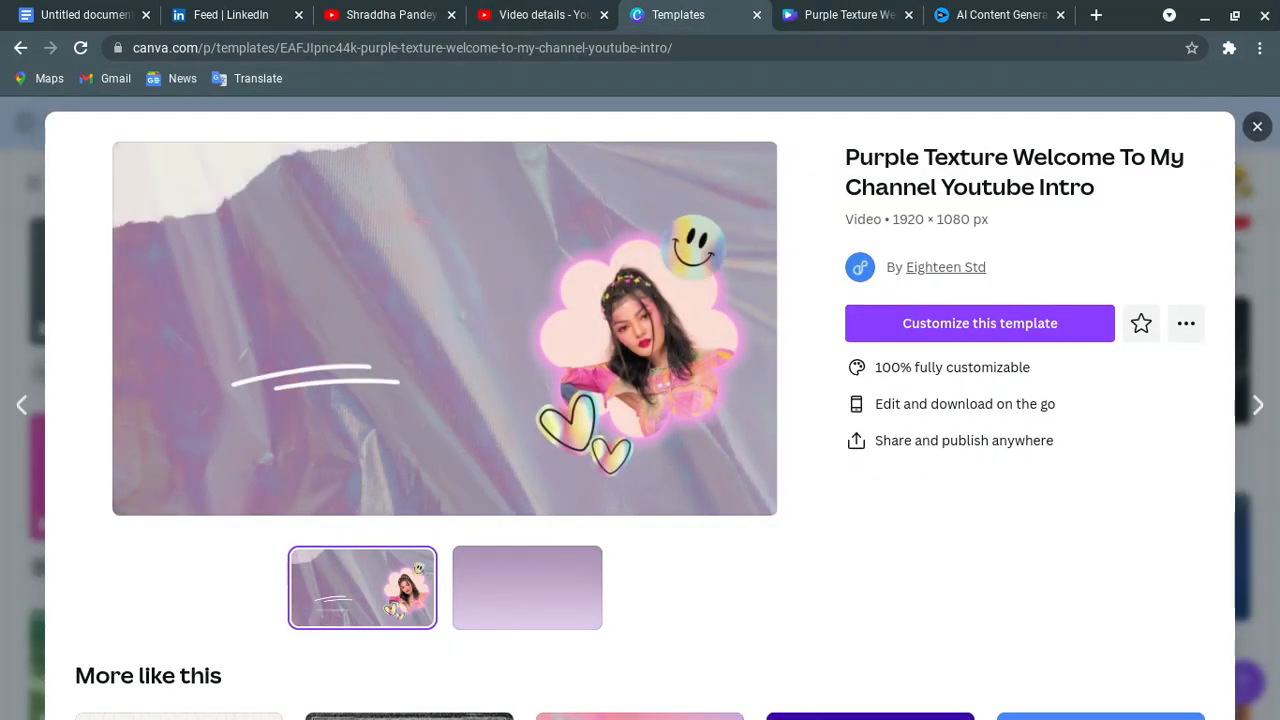
left_click(1257, 127)
scroll(760, 380, "up", 4)
left_click(956, 183)
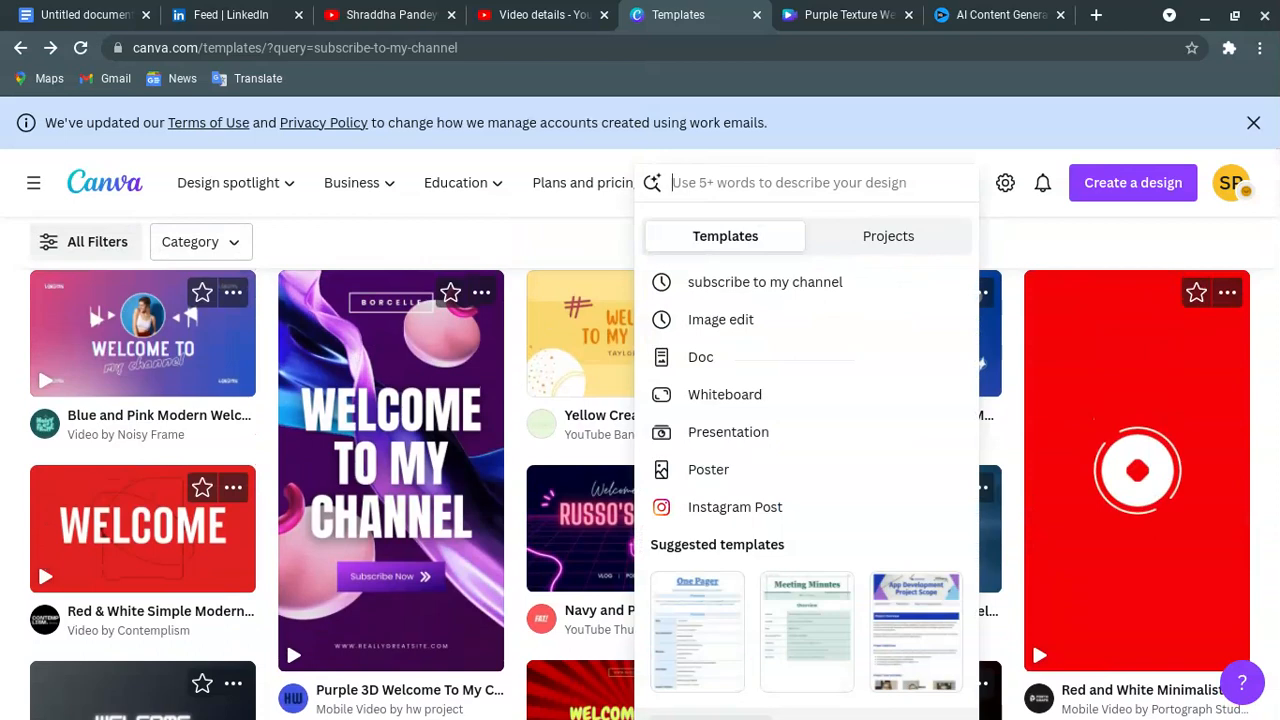
type("sub")
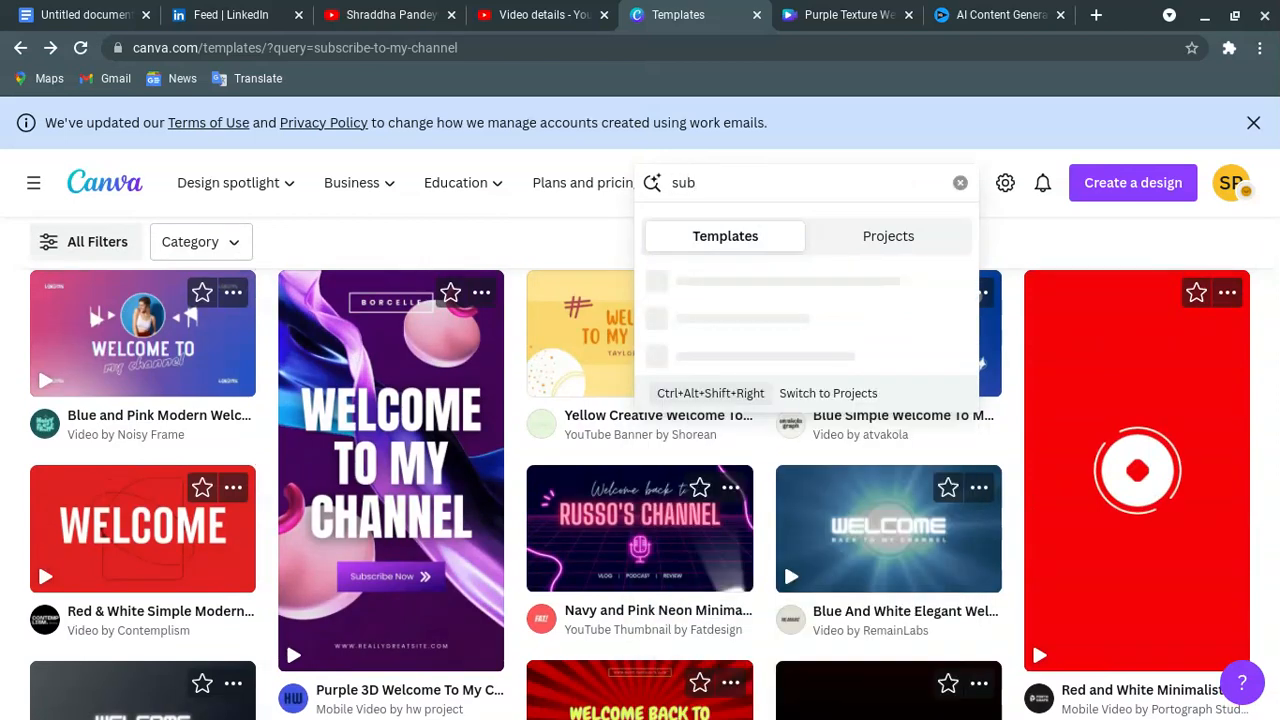
type("scribe to muy")
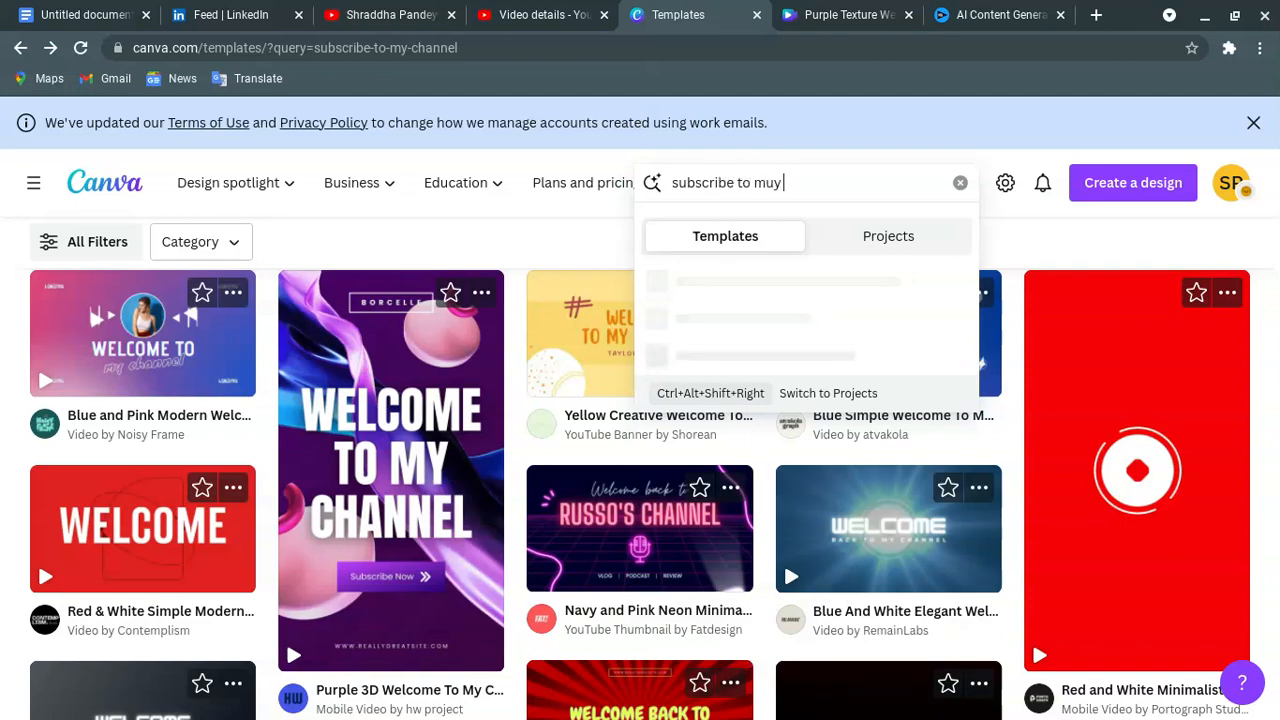
key("Escape")
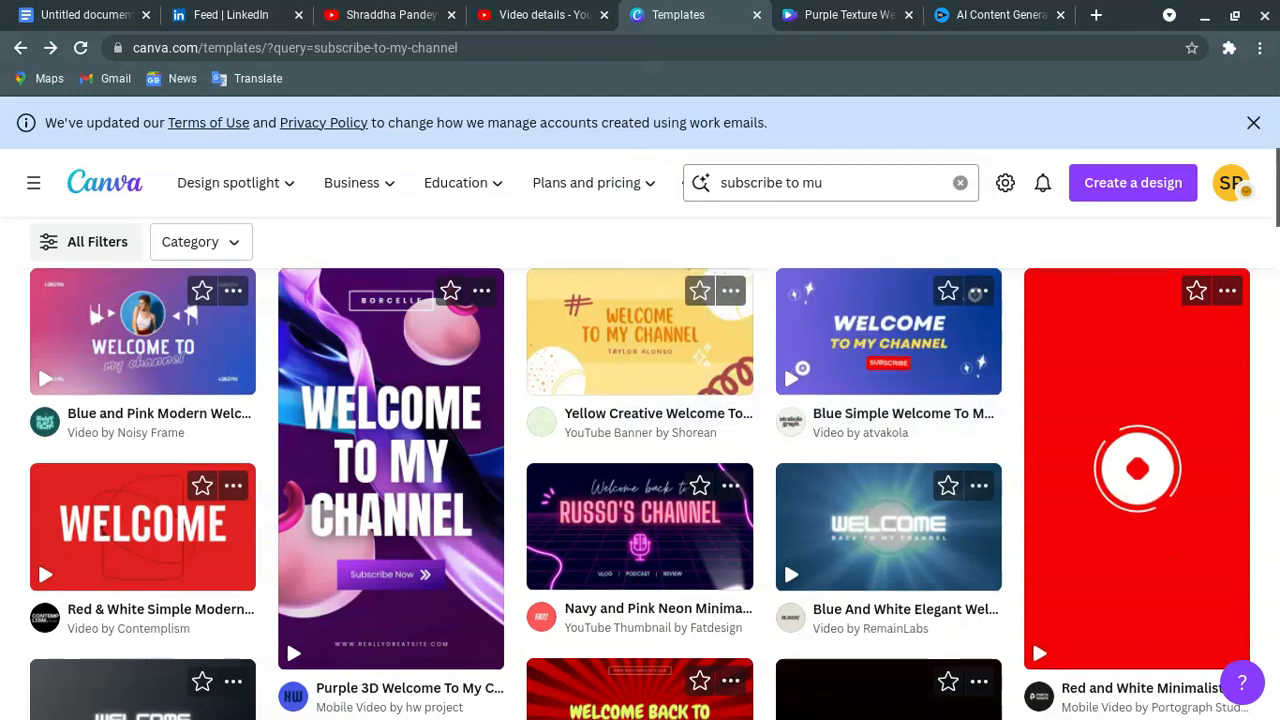
scroll(640, 460, "down", 7)
scroll(640, 460, "down", 5)
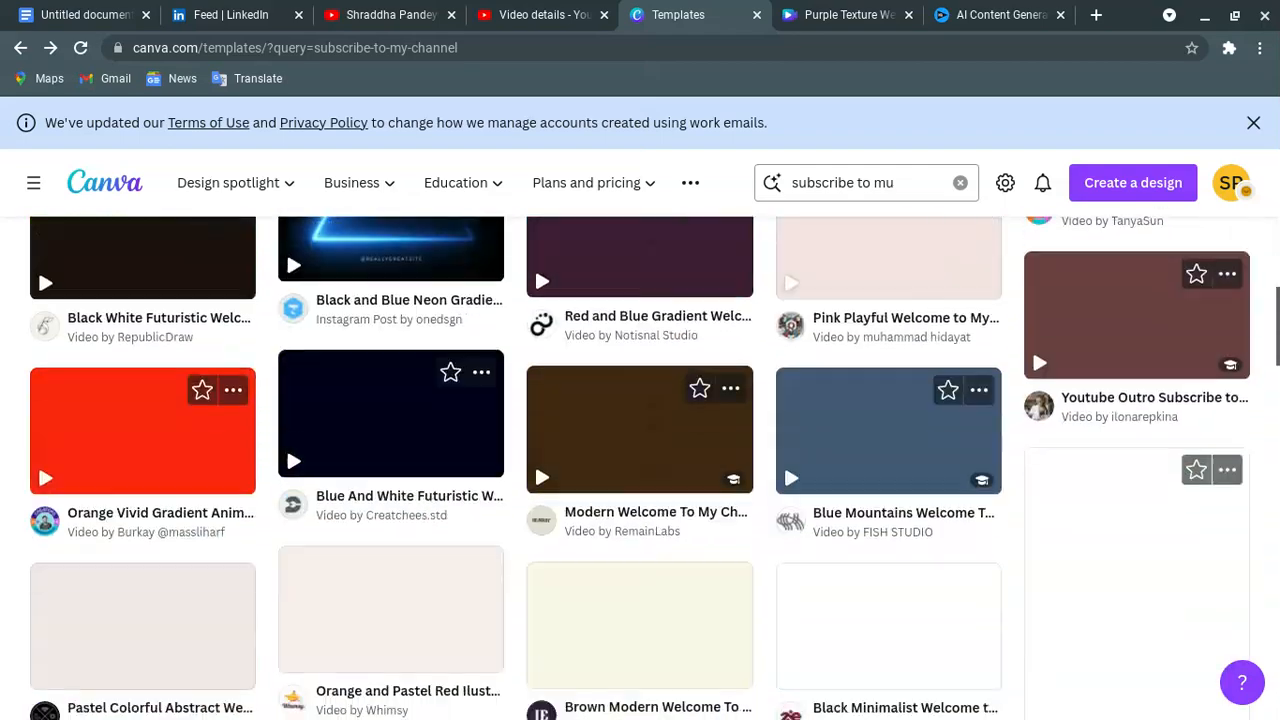
scroll(640, 460, "up", 15)
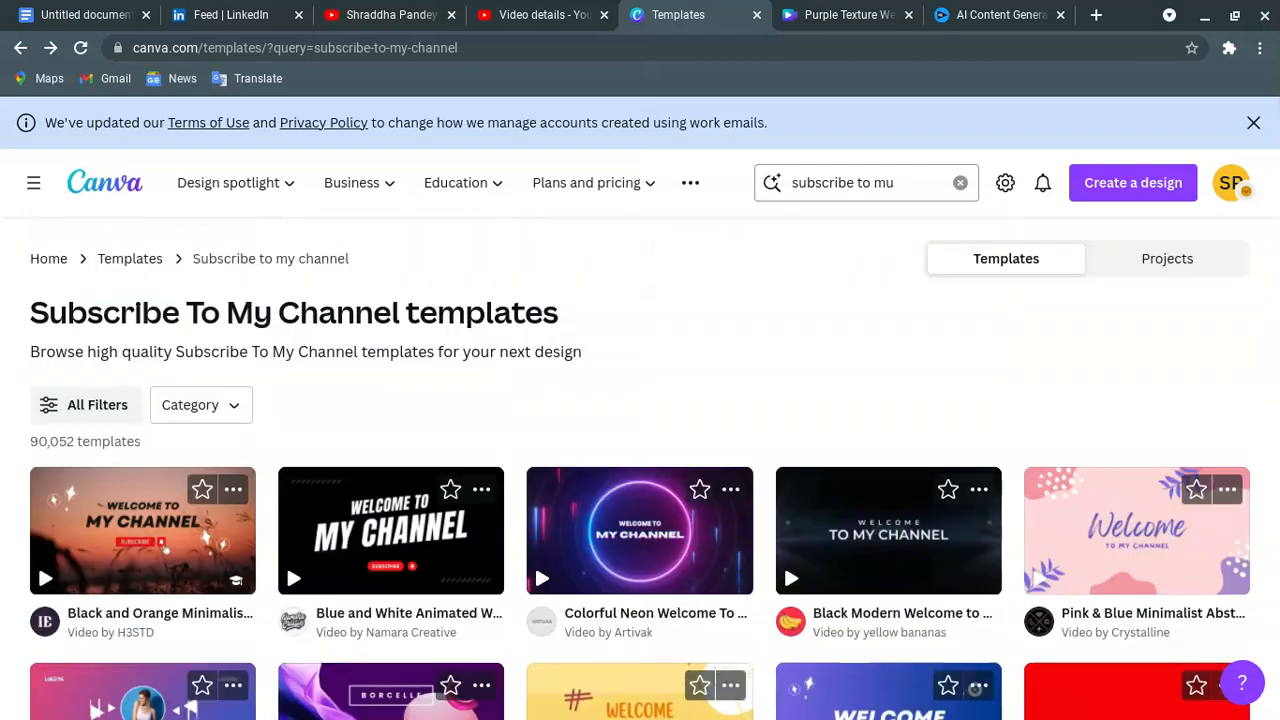
- Search the Canva templates for "thumbnail youtube digital marketing"
left_click(960, 183)
type("thum")
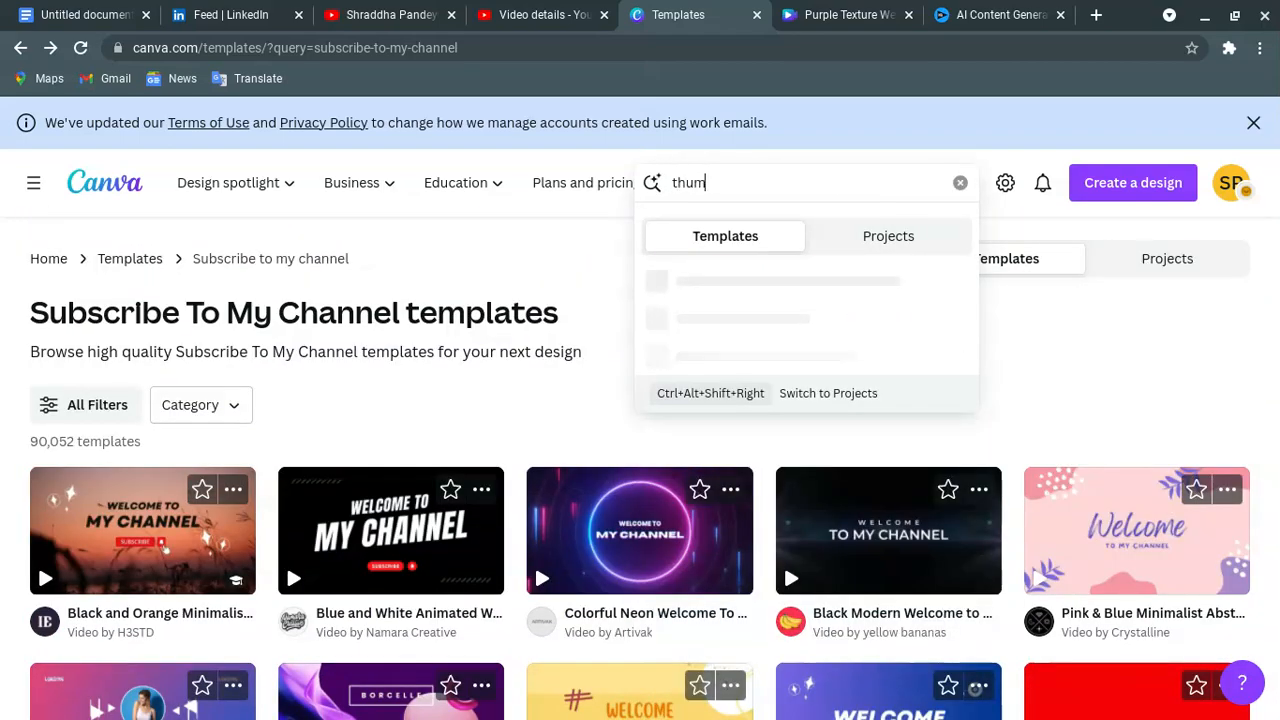
type("bnail you")
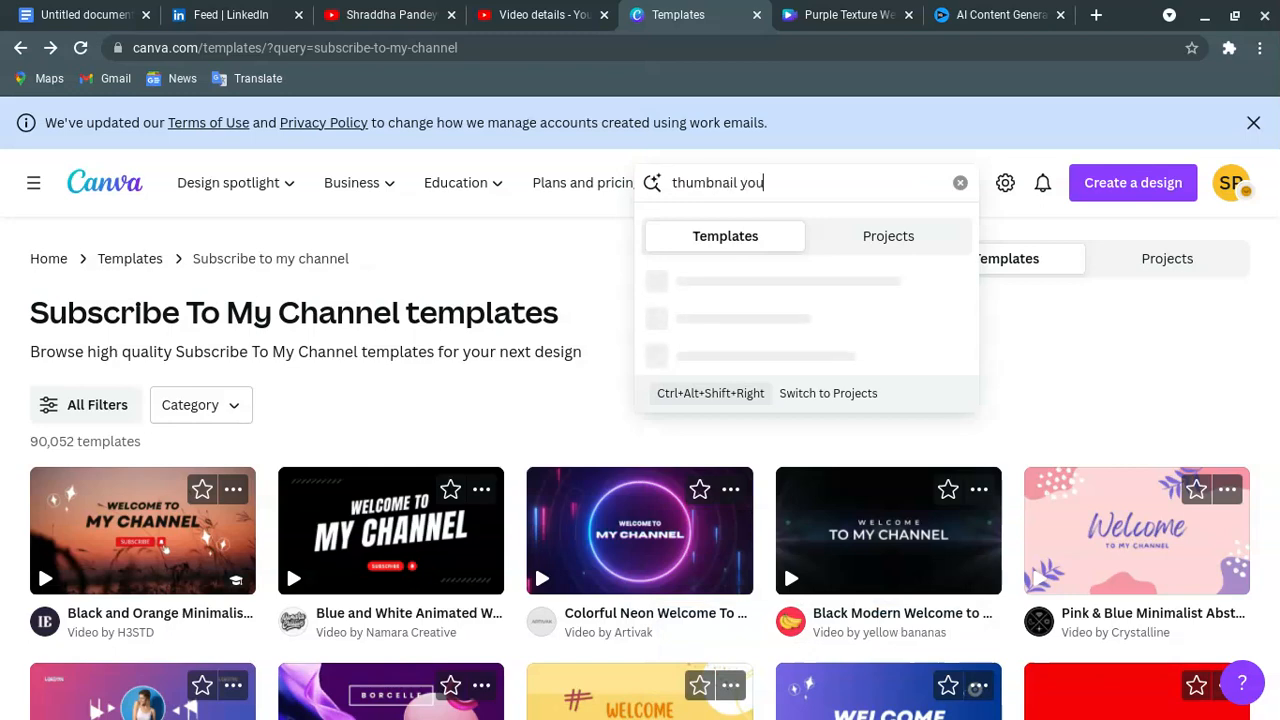
type("tuvbbe ")
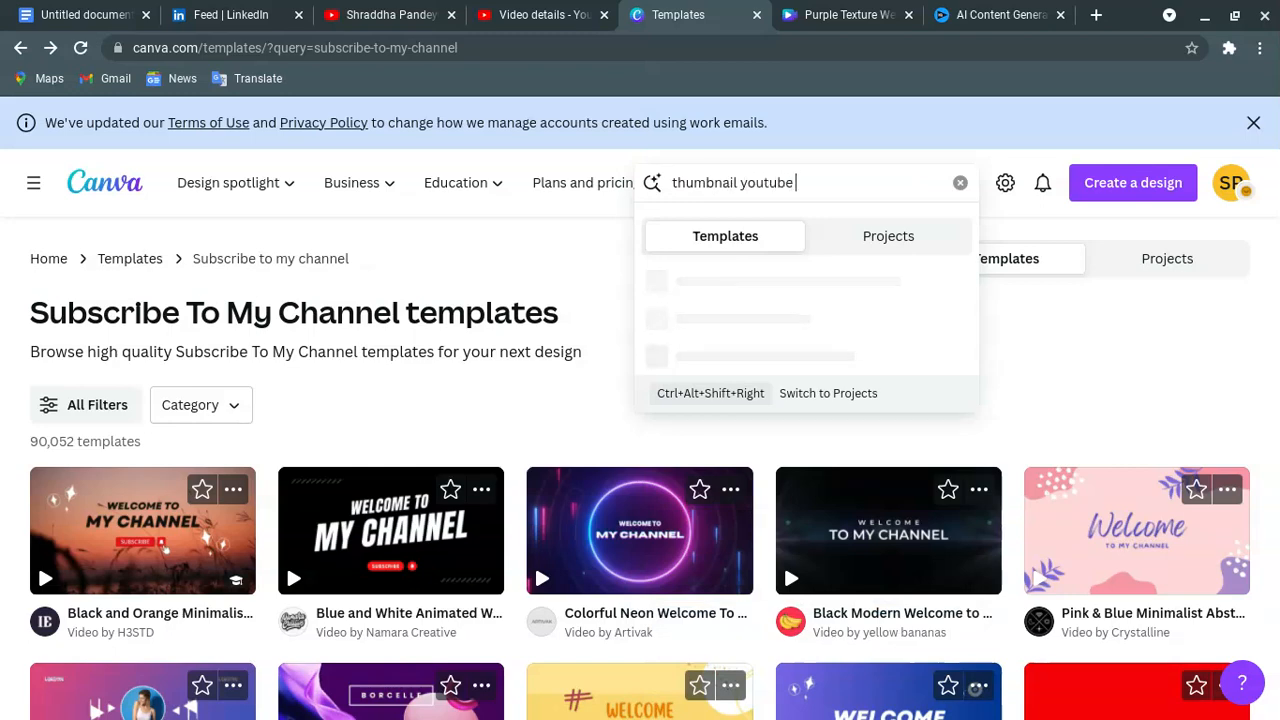
type("digital mar")
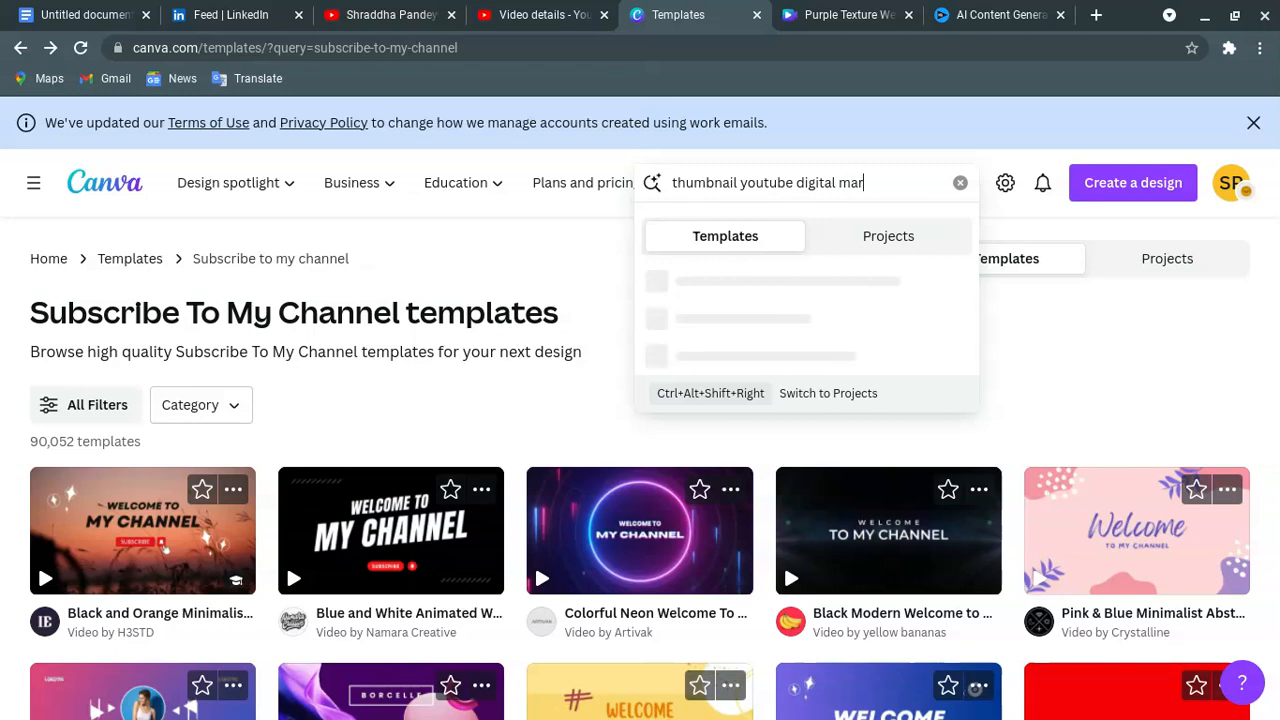
type("keting")
key("Return")
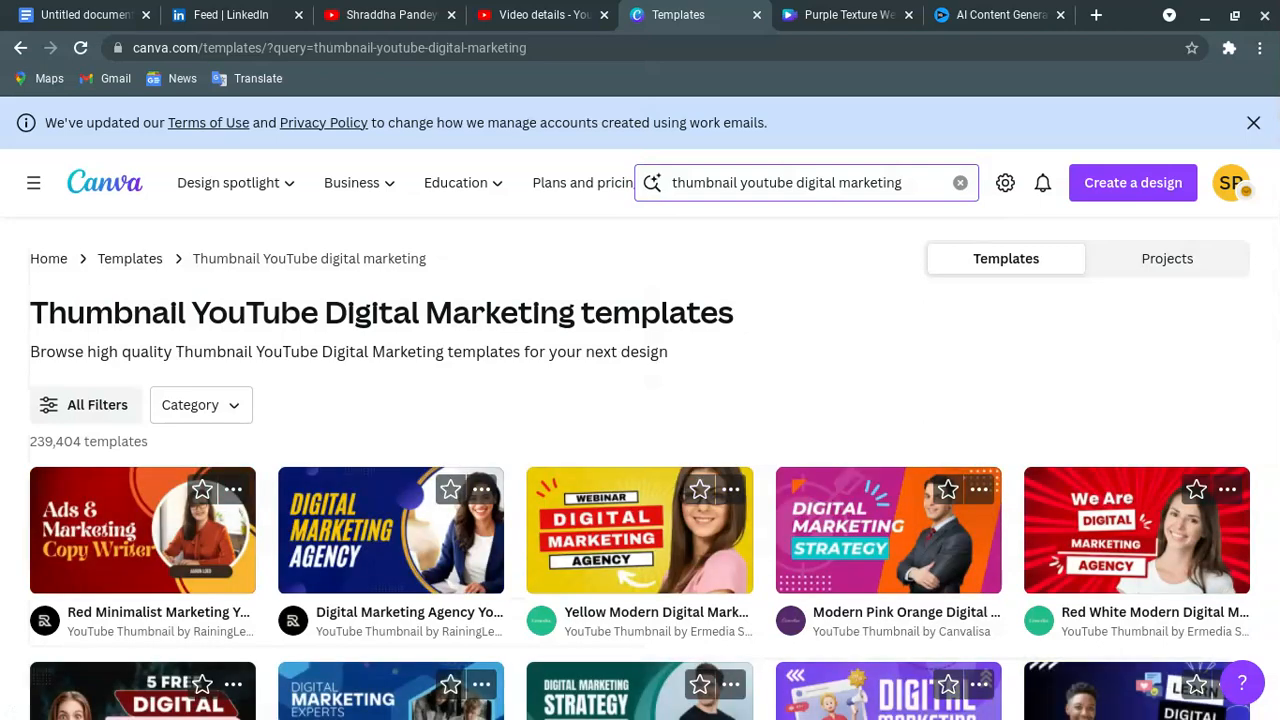
- Choose the "Black yellow modern digital marketing youtube thumbnail" template from the results and open it for customizing
scroll(640, 450, "down", 2)
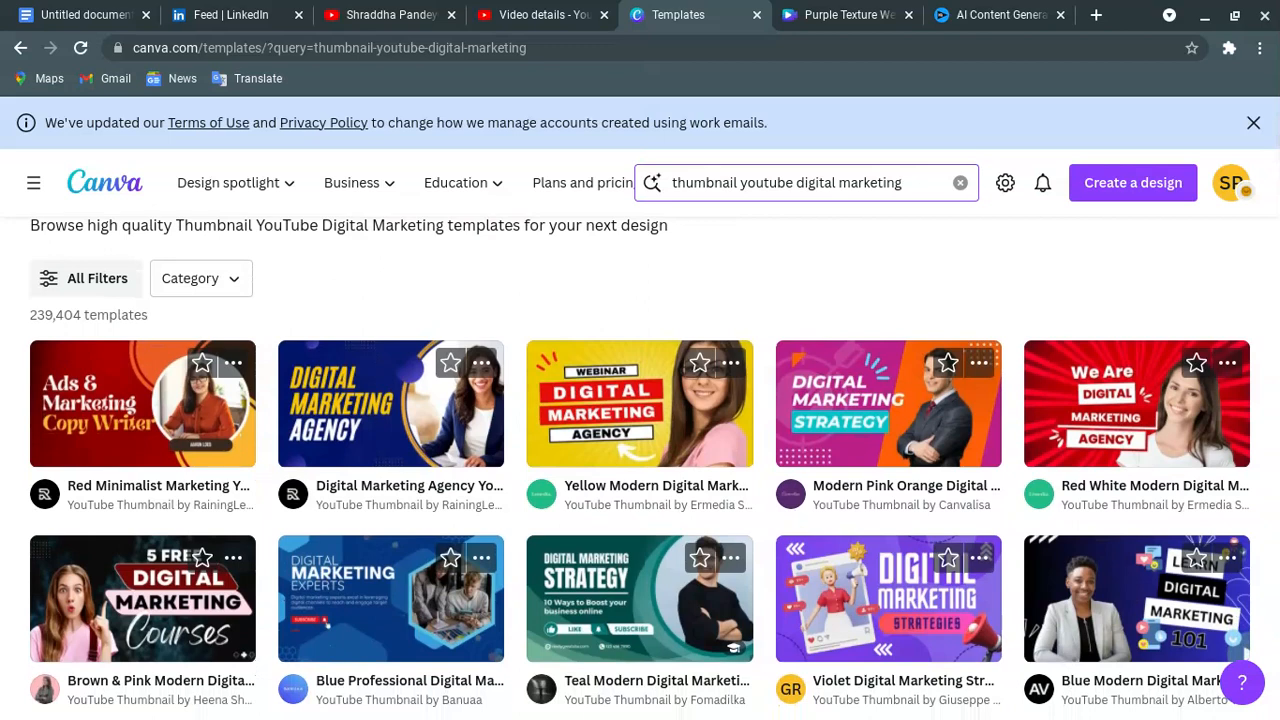
scroll(640, 450, "down", 3)
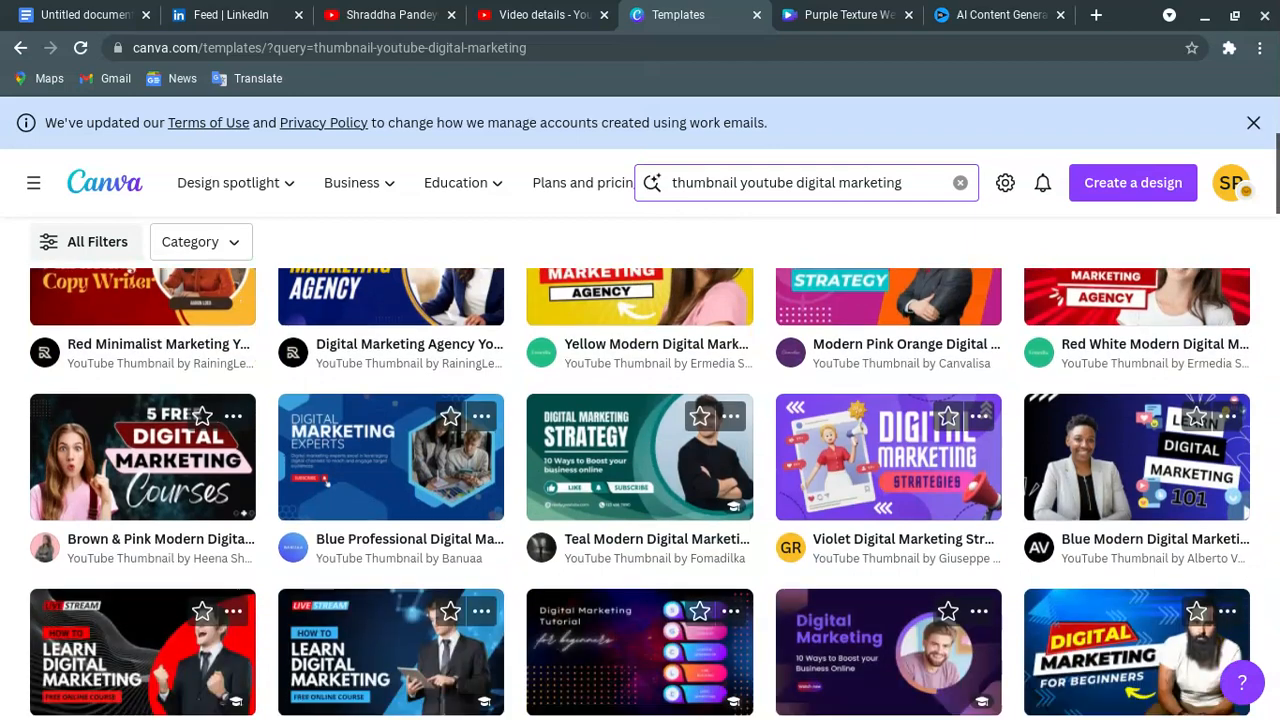
scroll(595, 596, "down", 2)
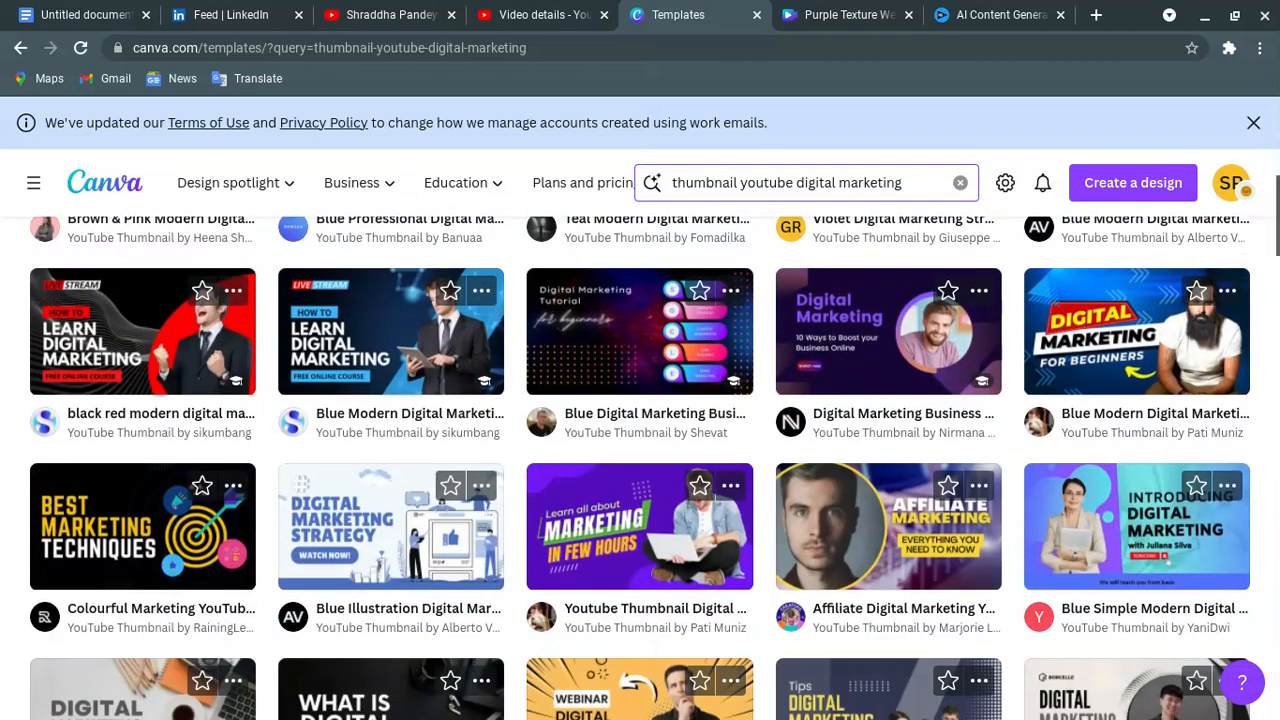
scroll(595, 596, "down", 2)
scroll(595, 596, "up", 2)
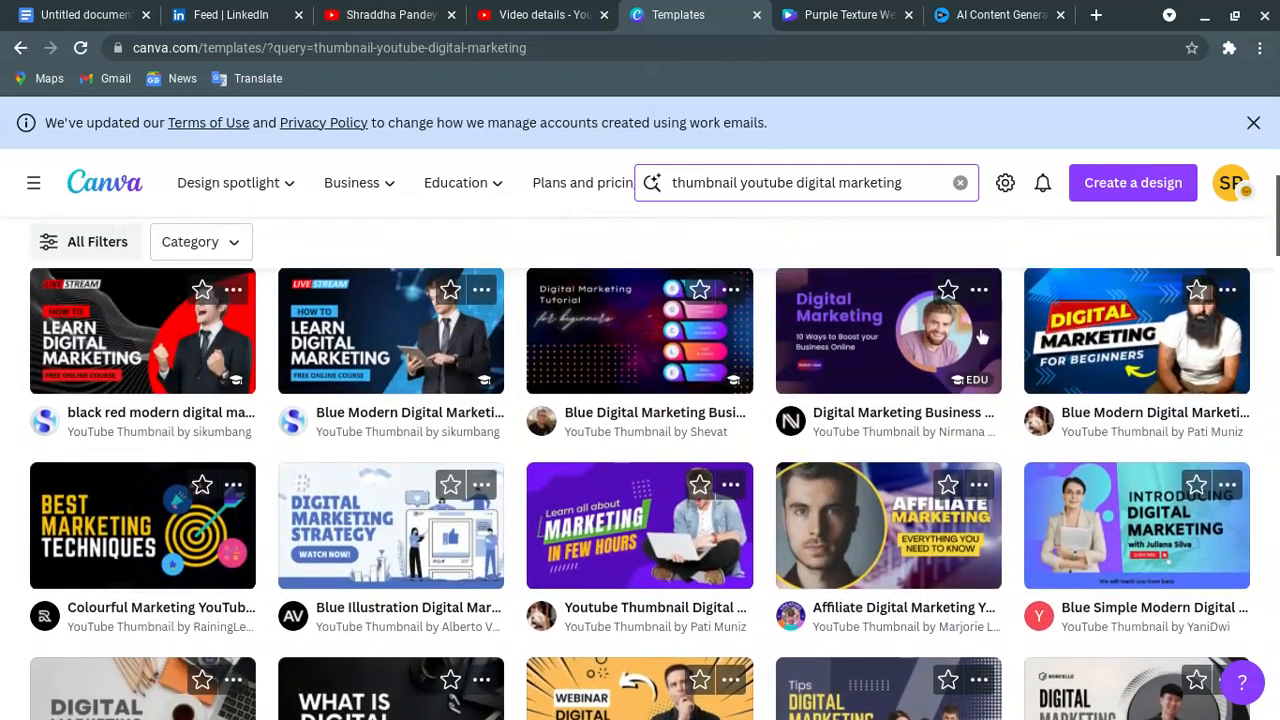
scroll(866, 335, "down", 2)
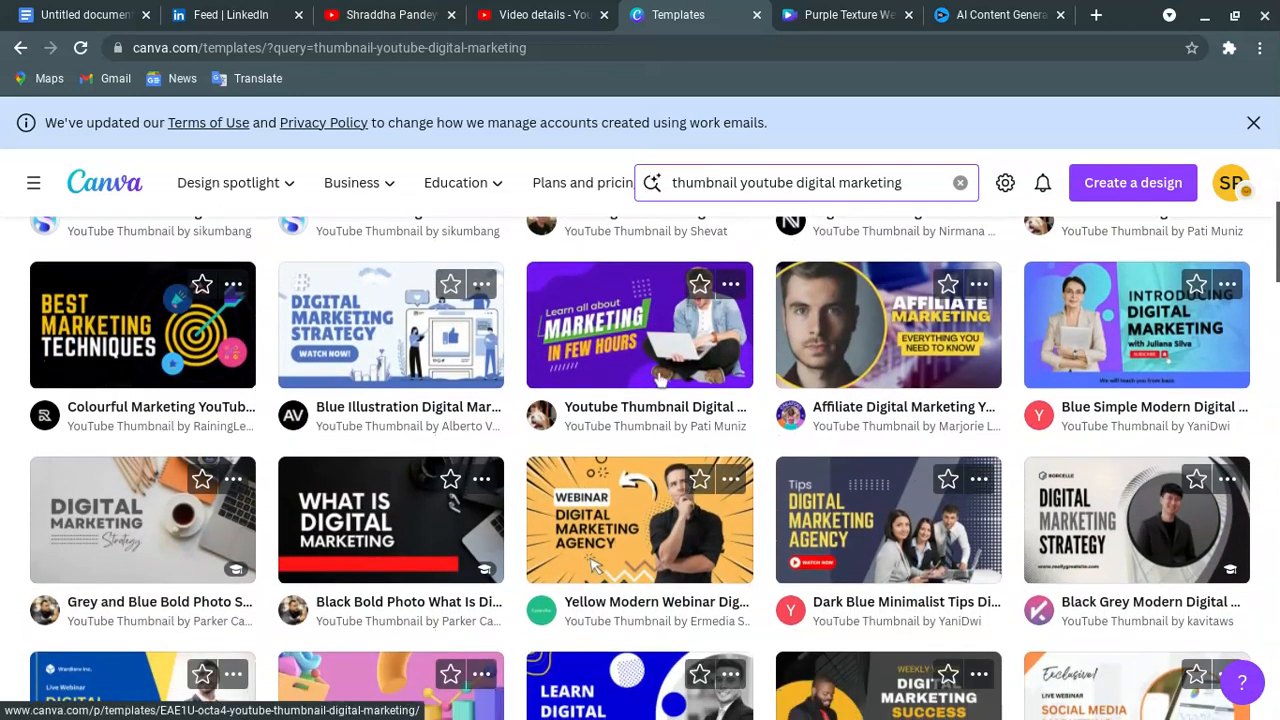
scroll(175, 420, "down", 4)
scroll(175, 420, "down", 1)
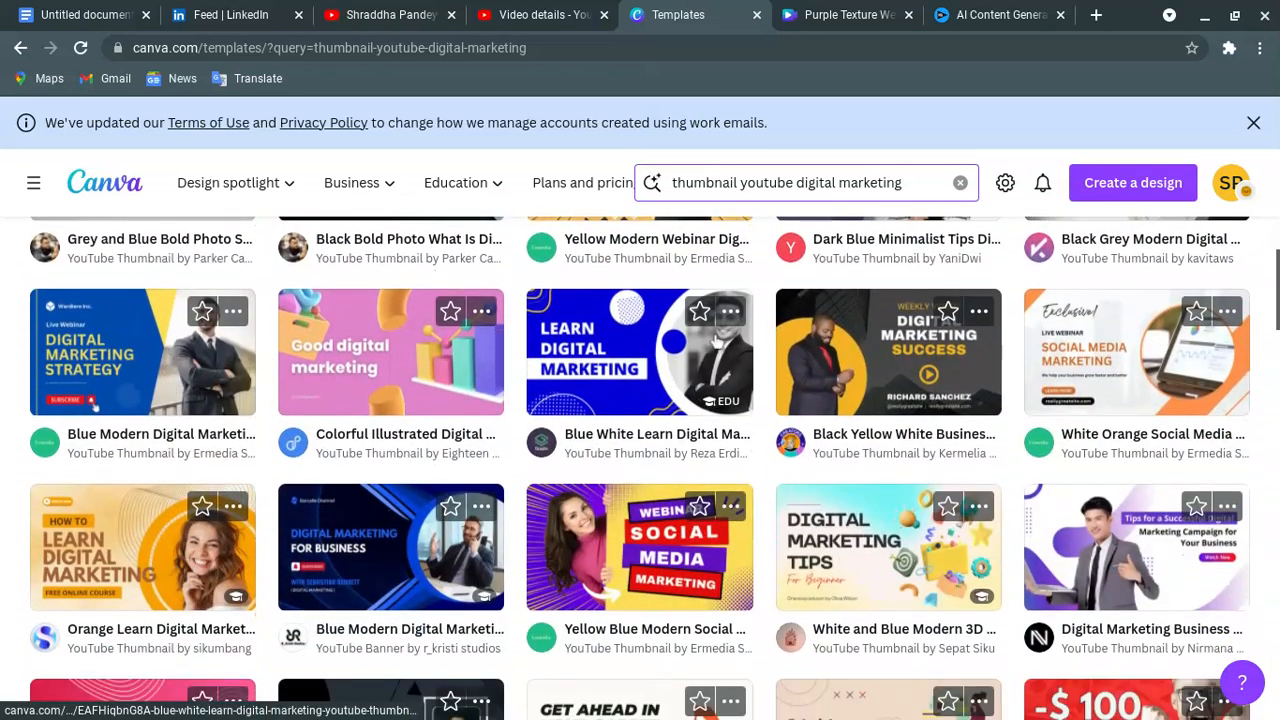
scroll(710, 400, "down", 4)
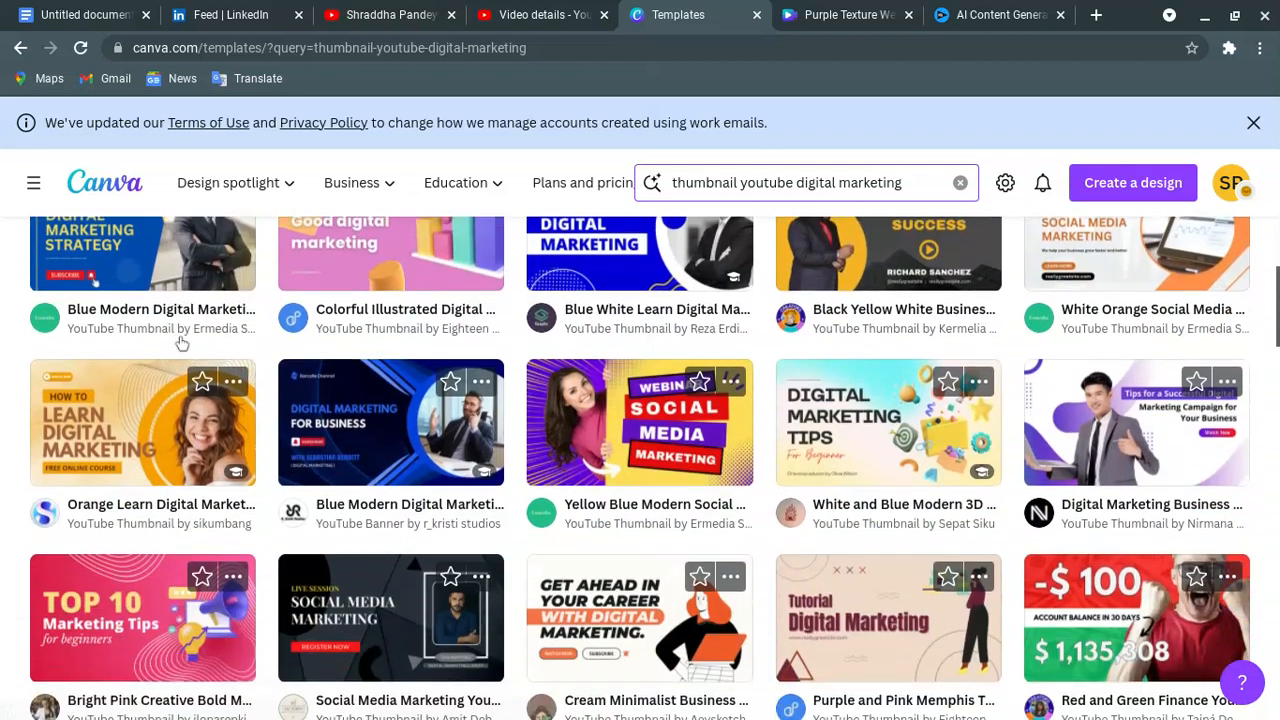
scroll(705, 455, "down", 3)
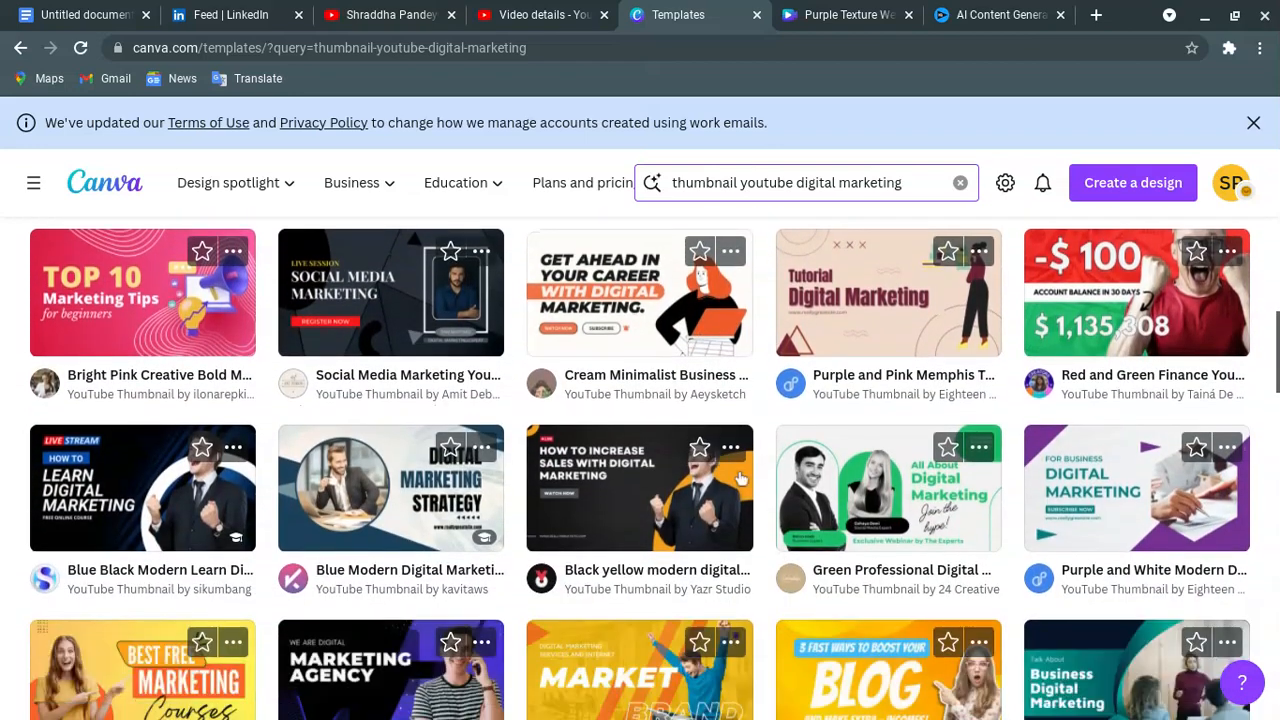
scroll(672, 343, "down", 1)
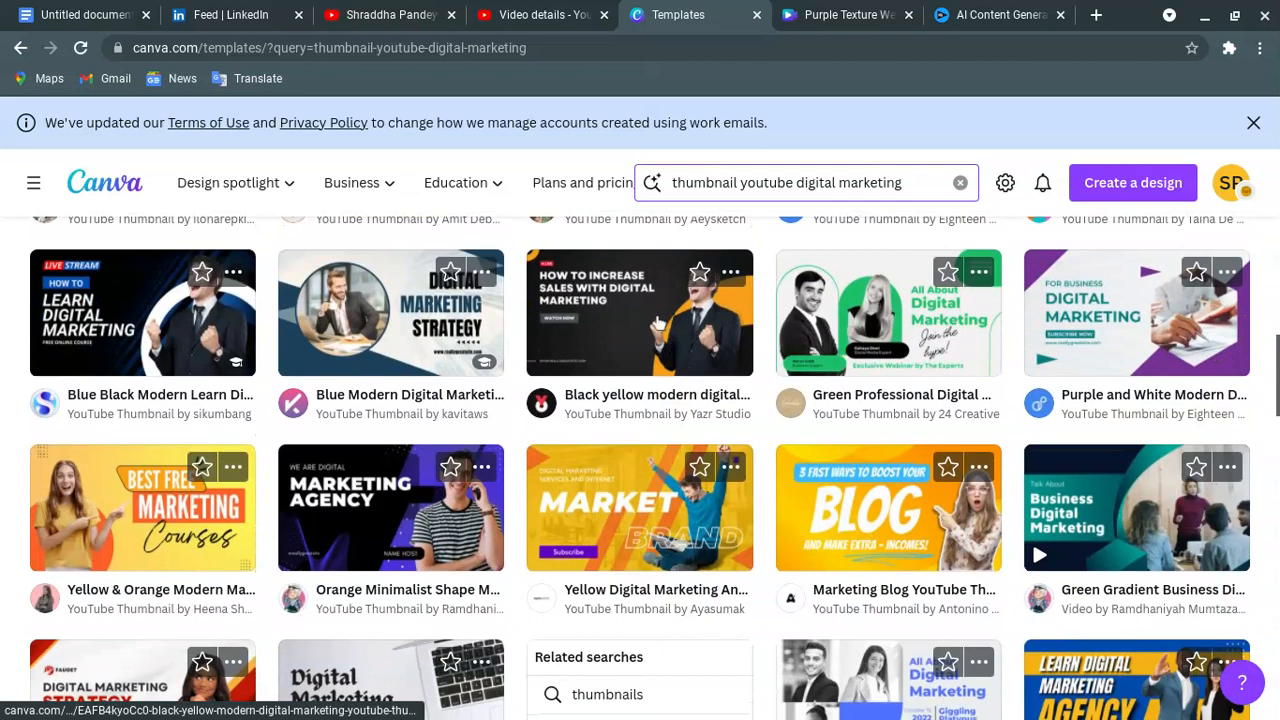
left_click(654, 342)
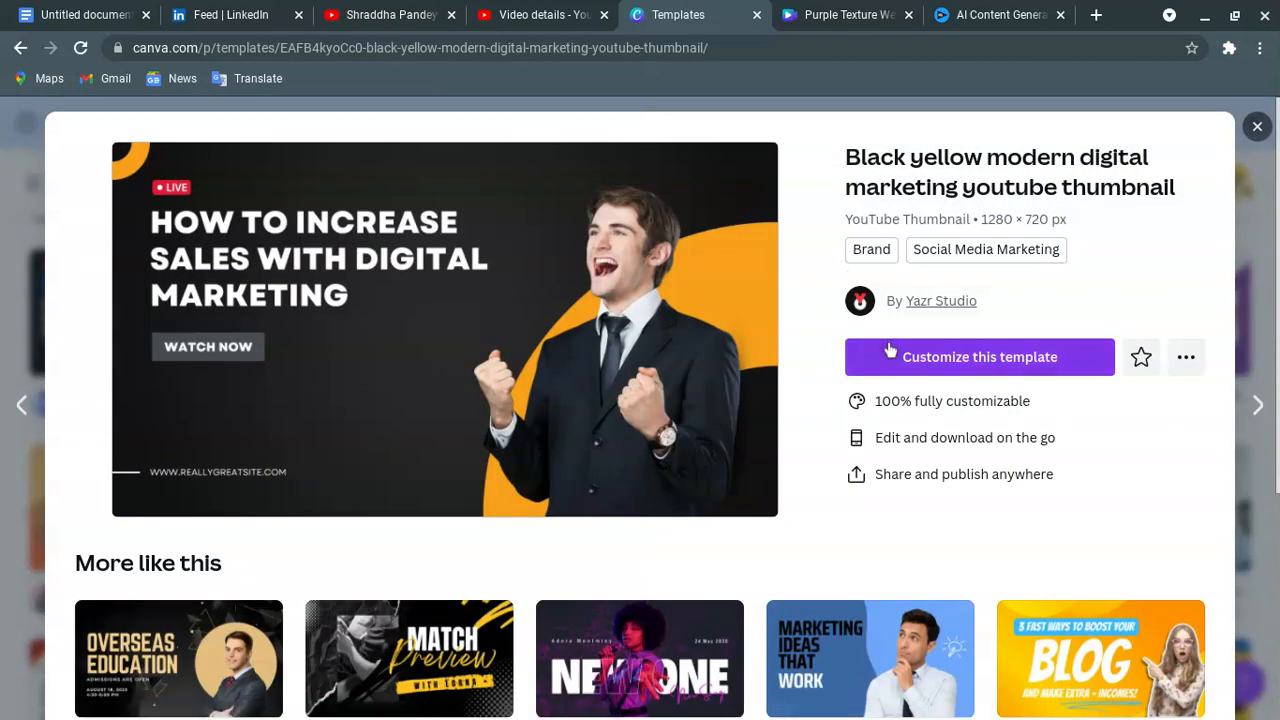
left_click(888, 350)
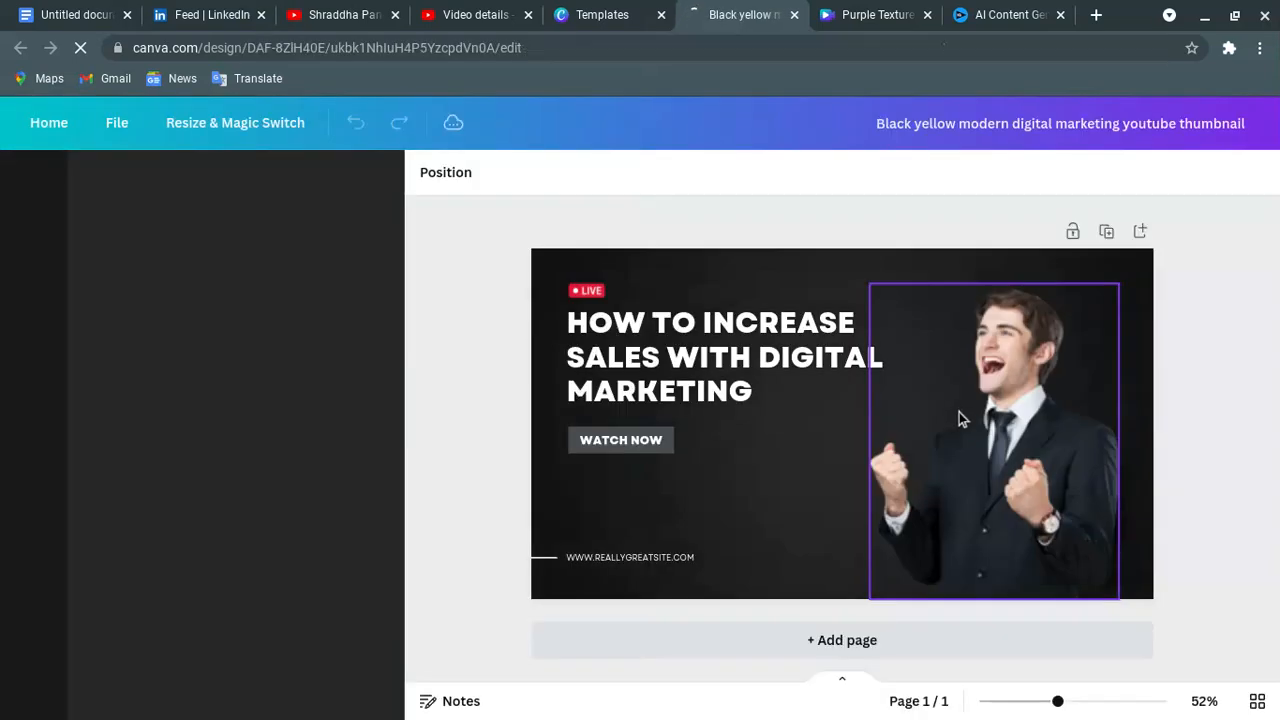
- Delete the photo of the cheering man in the suit from the thumbnail design
left_click(968, 414)
left_click_drag(968, 414, 835, 392)
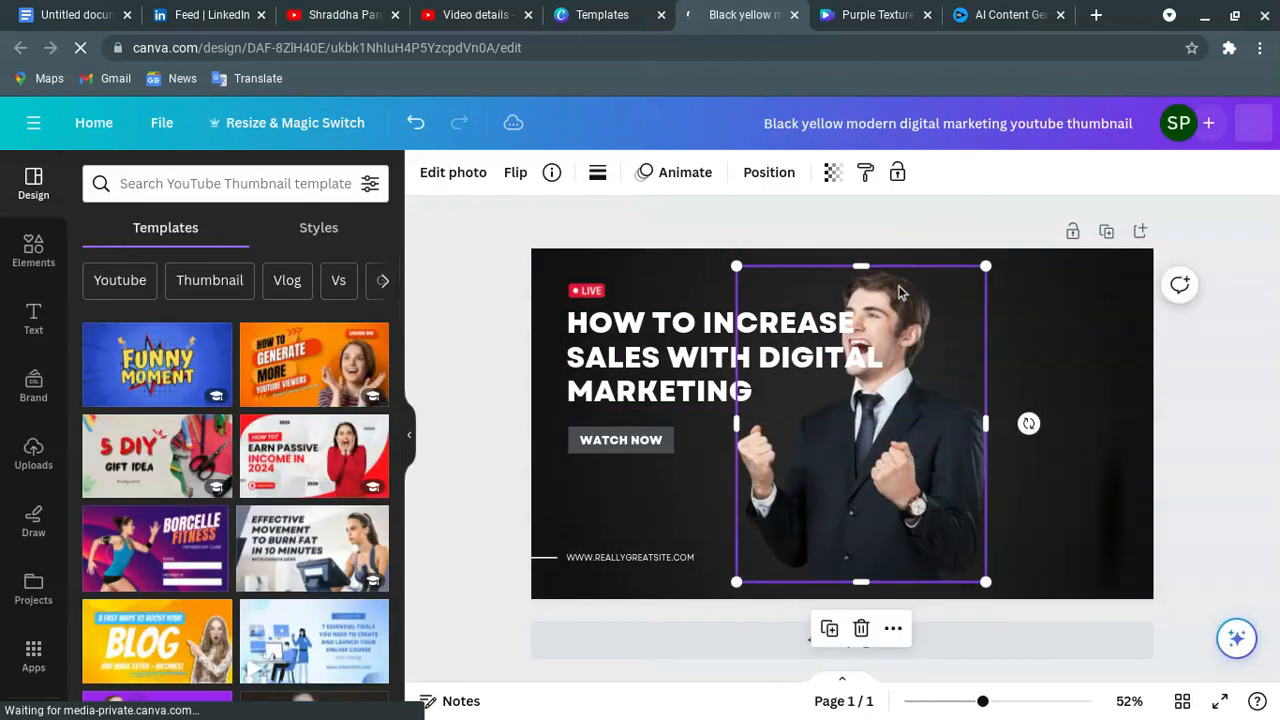
left_click(1242, 278)
left_click(955, 302)
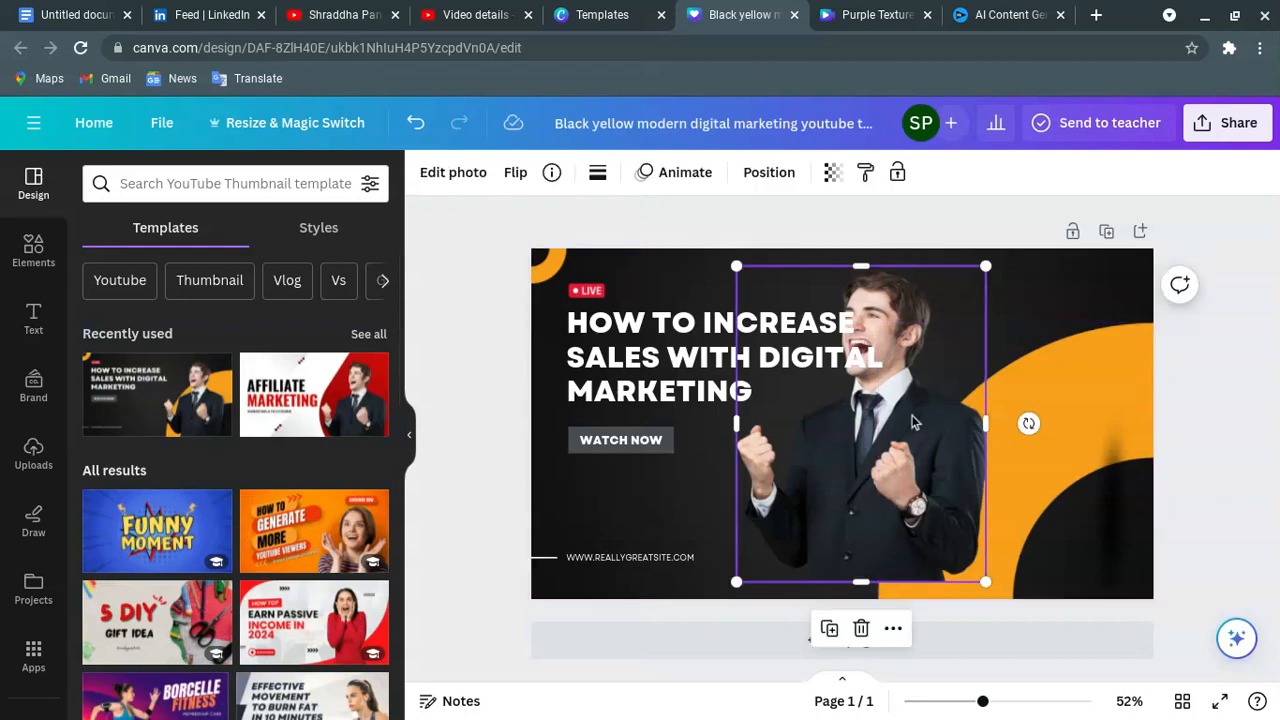
key("Delete")
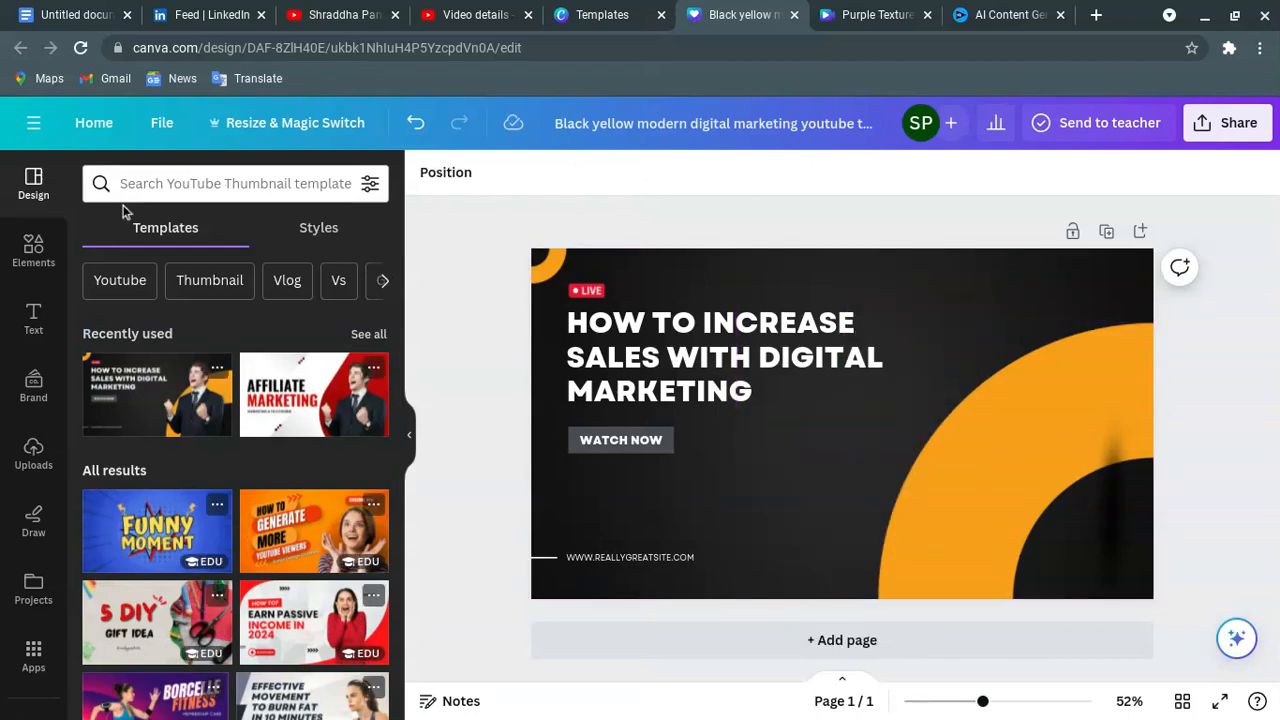
- Search the design elements for "excited woman" and browse all the matching photos
left_click(33, 250)
left_click(208, 183)
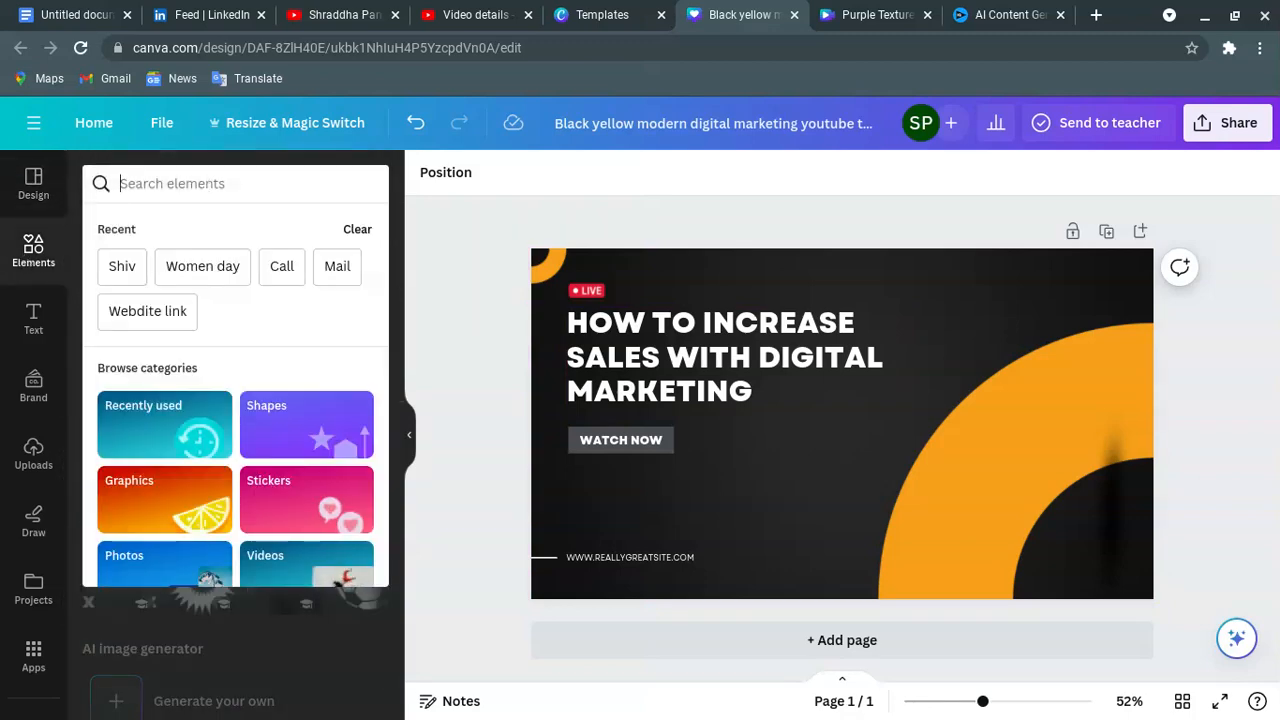
type("excit")
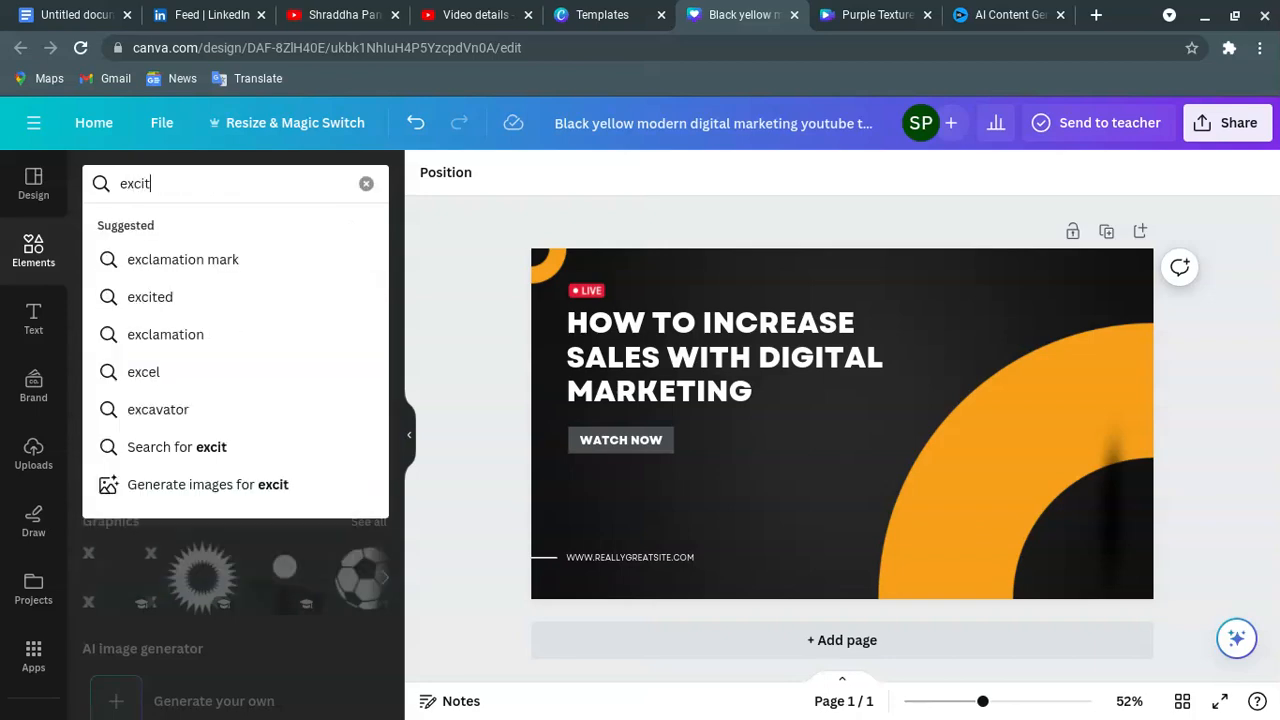
type("ed women")
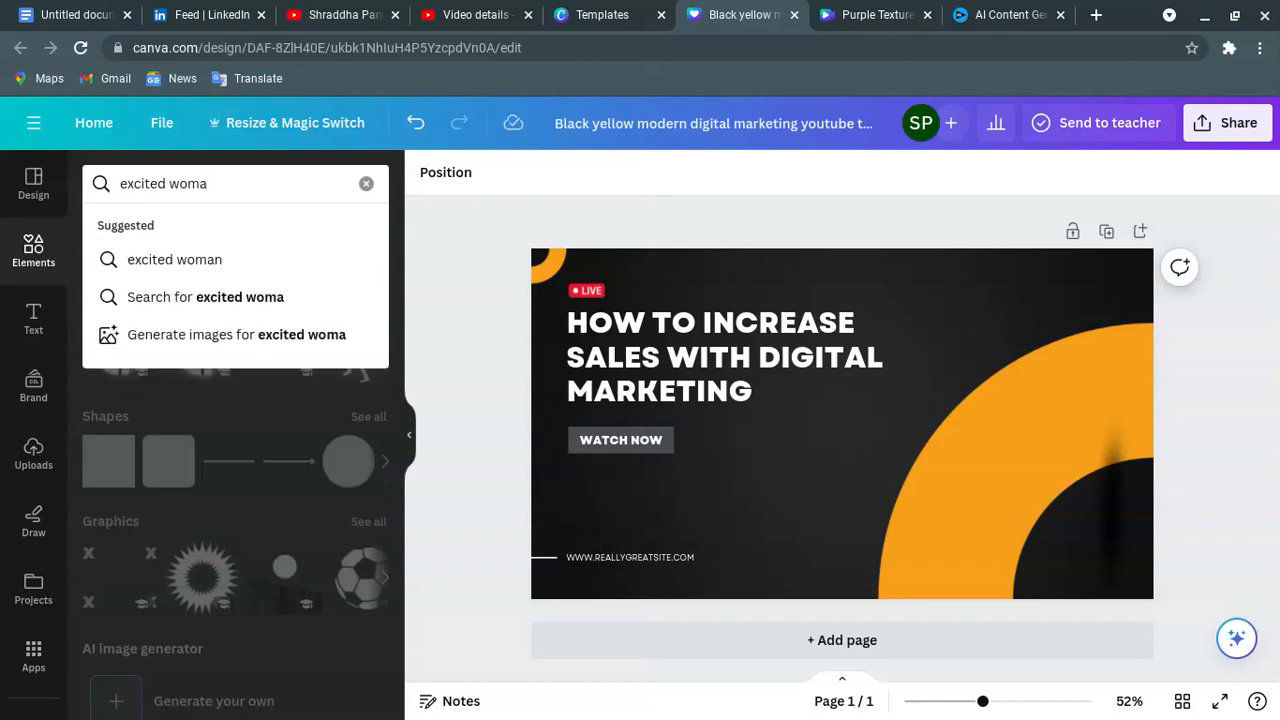
key("Return")
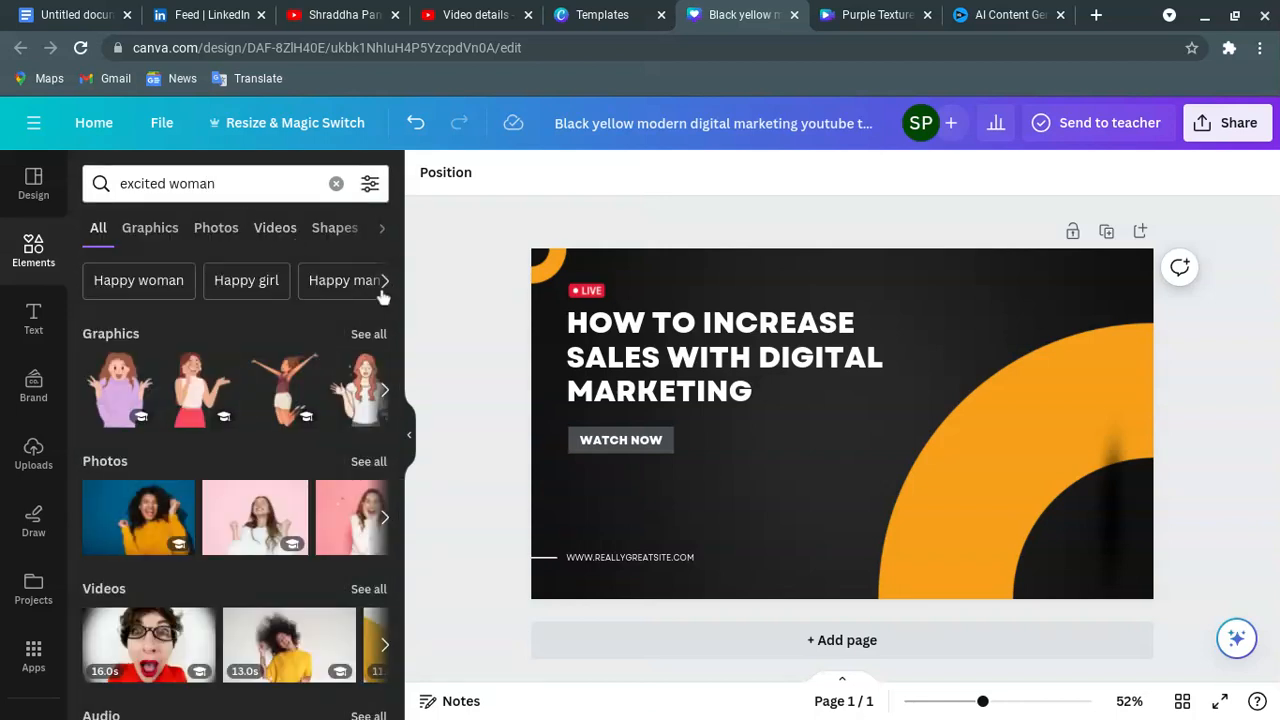
scroll(368, 393, "down", 2)
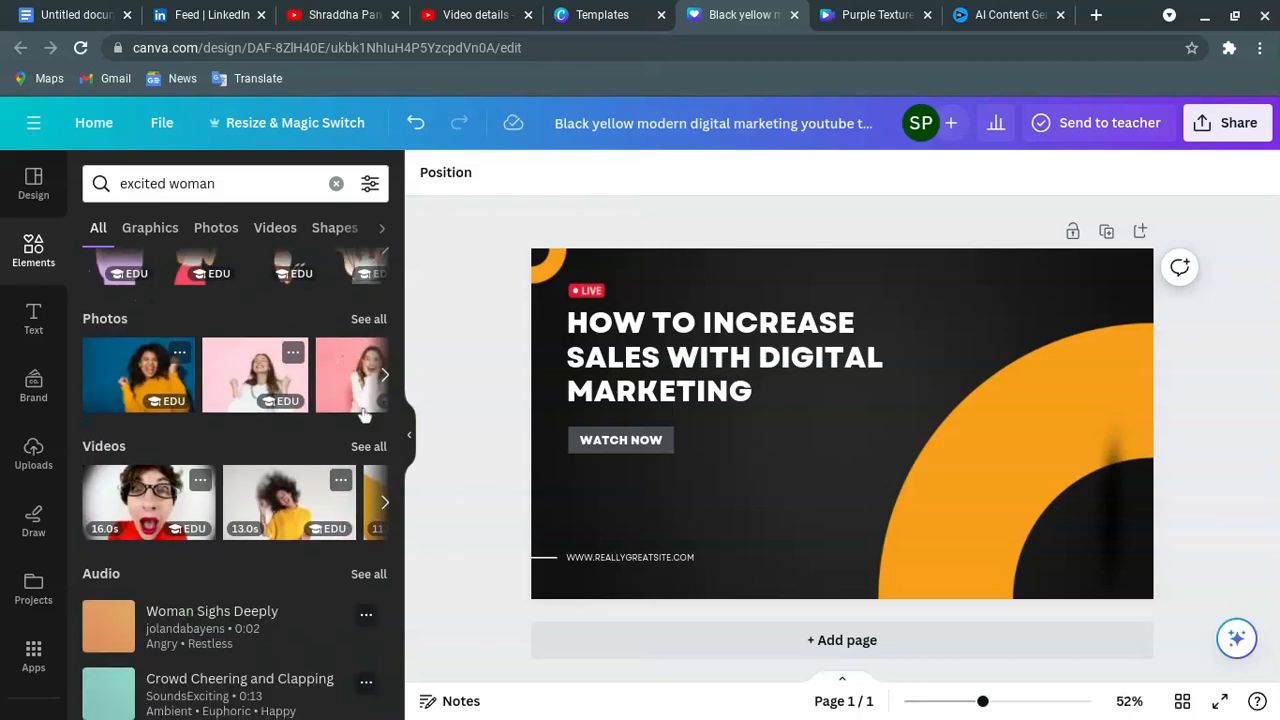
left_click(368, 319)
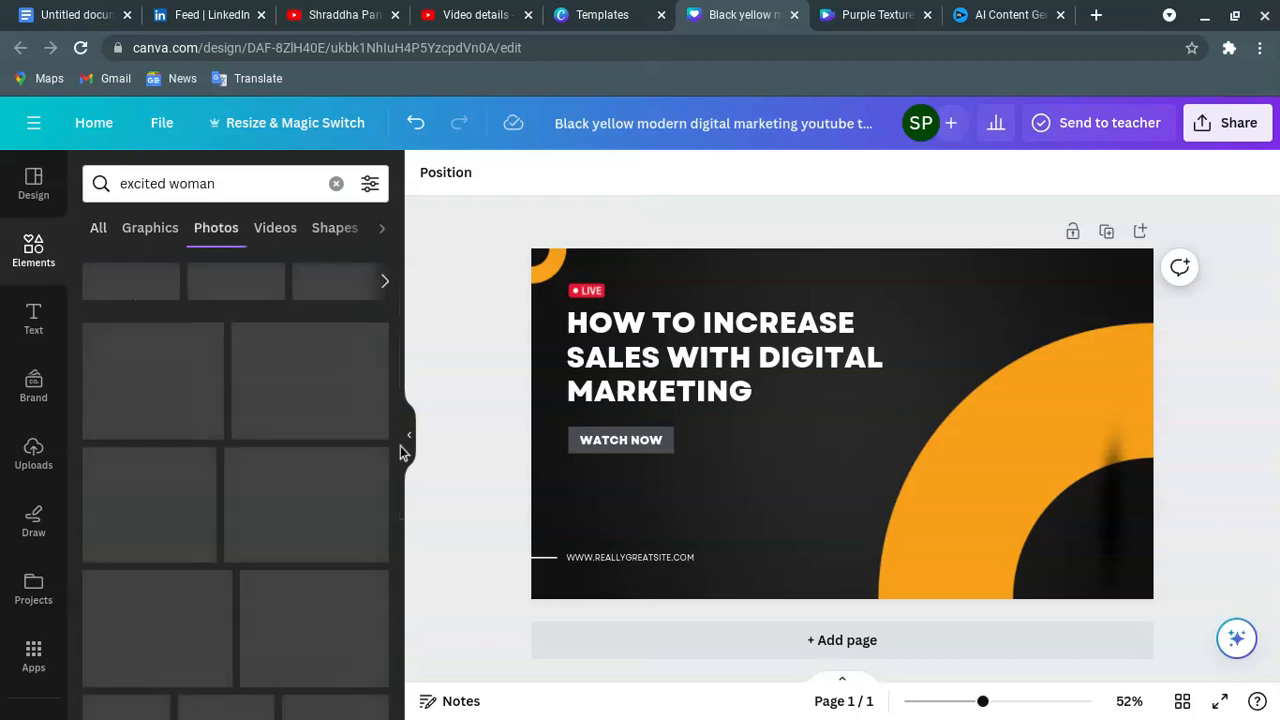
scroll(150, 416, "down", 5)
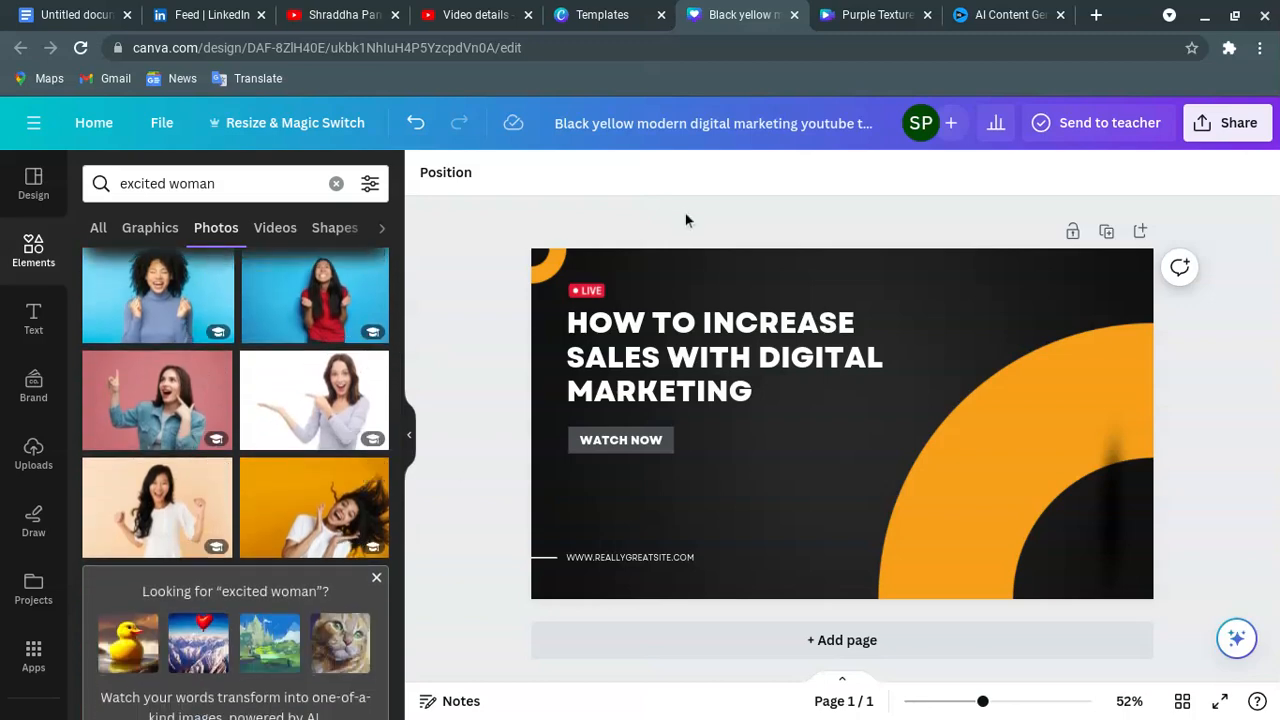
- Add the uploaded photo of the smiling woman in a navy blazer against a grey wall to the thumbnail design
left_click(34, 455)
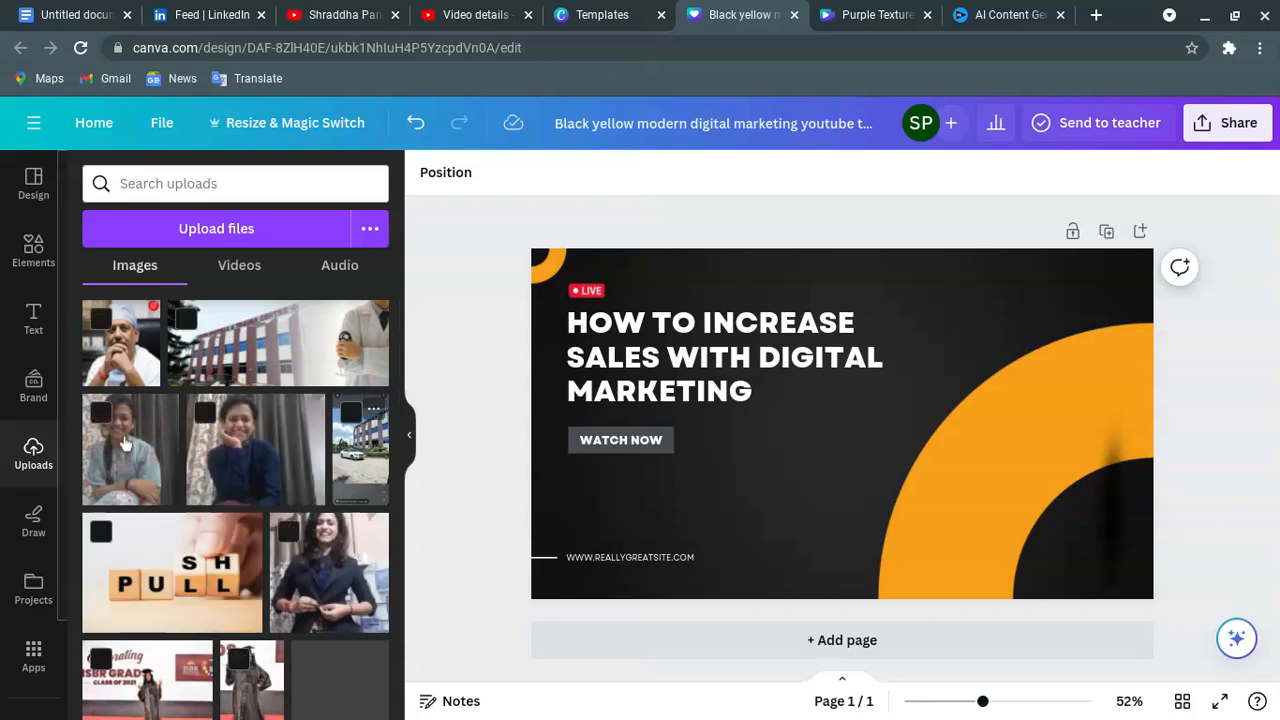
scroll(337, 415, "down", 5)
scroll(337, 415, "down", 3)
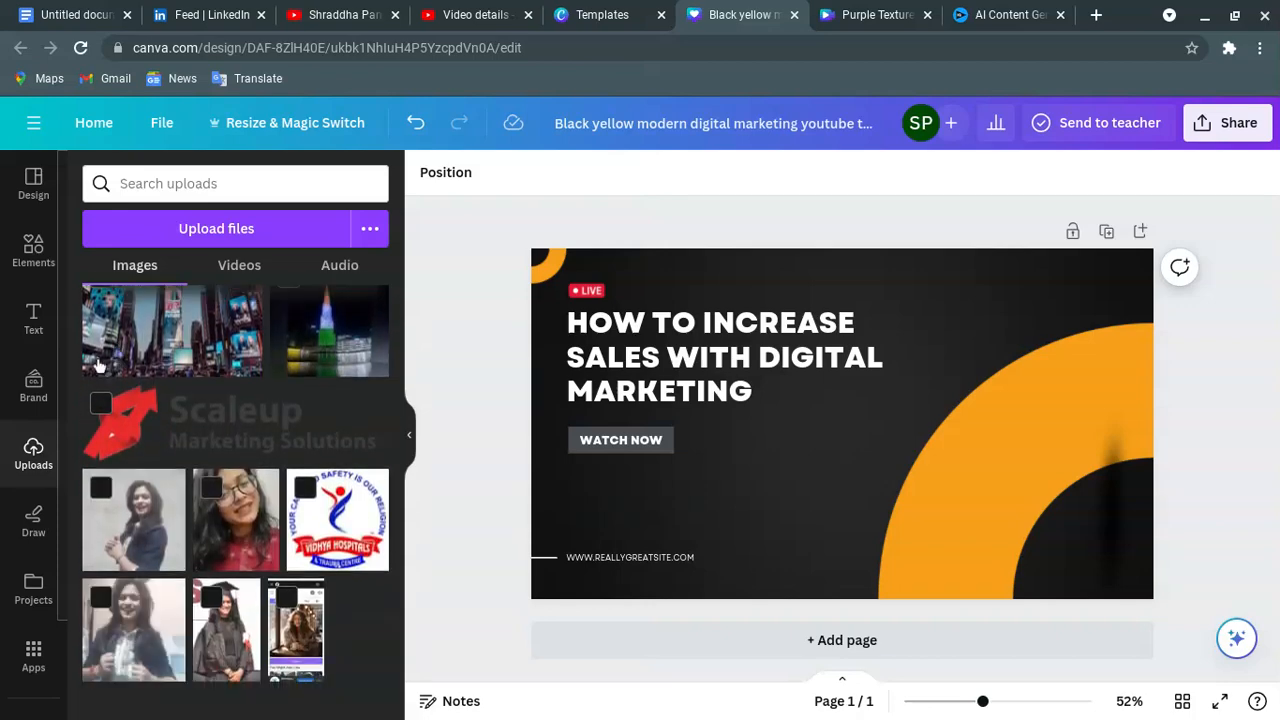
scroll(118, 490, "down", 1)
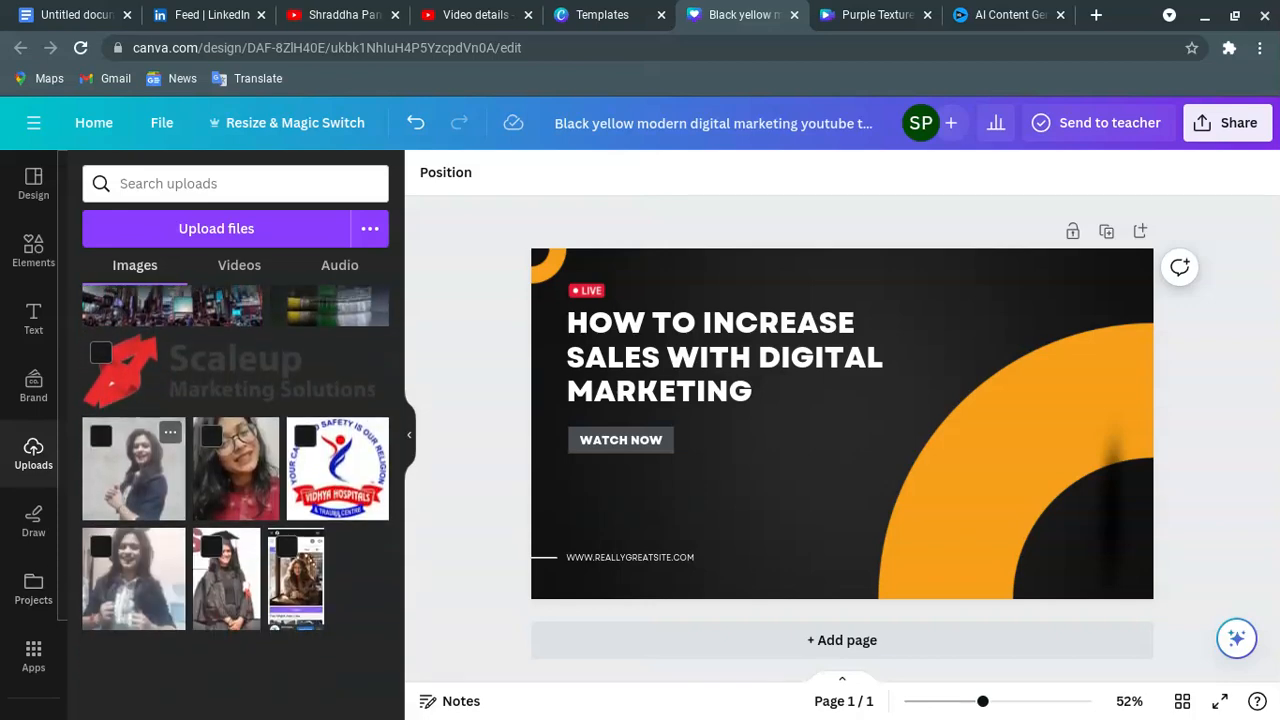
left_click(118, 490)
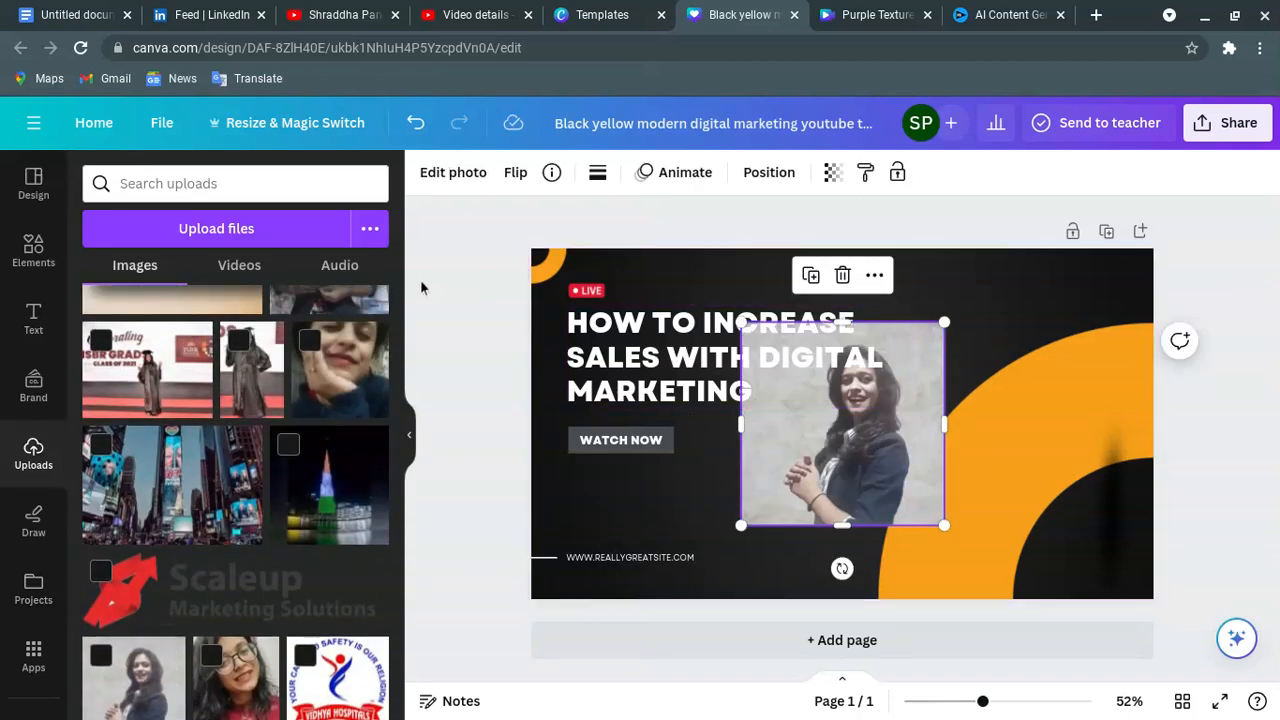
left_click(421, 284)
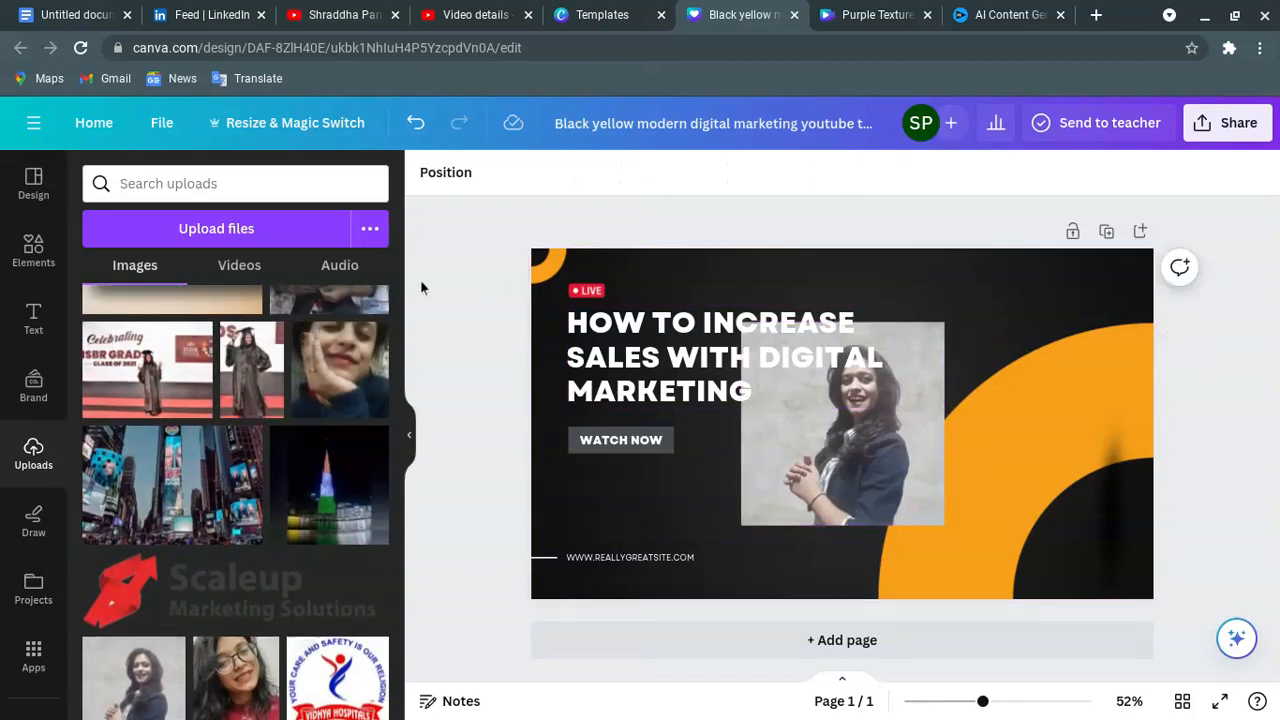
- Shrink the woman's photo, move it onto the orange arc, and remove its background with BG Remover
left_click(33, 250)
left_click(842, 430)
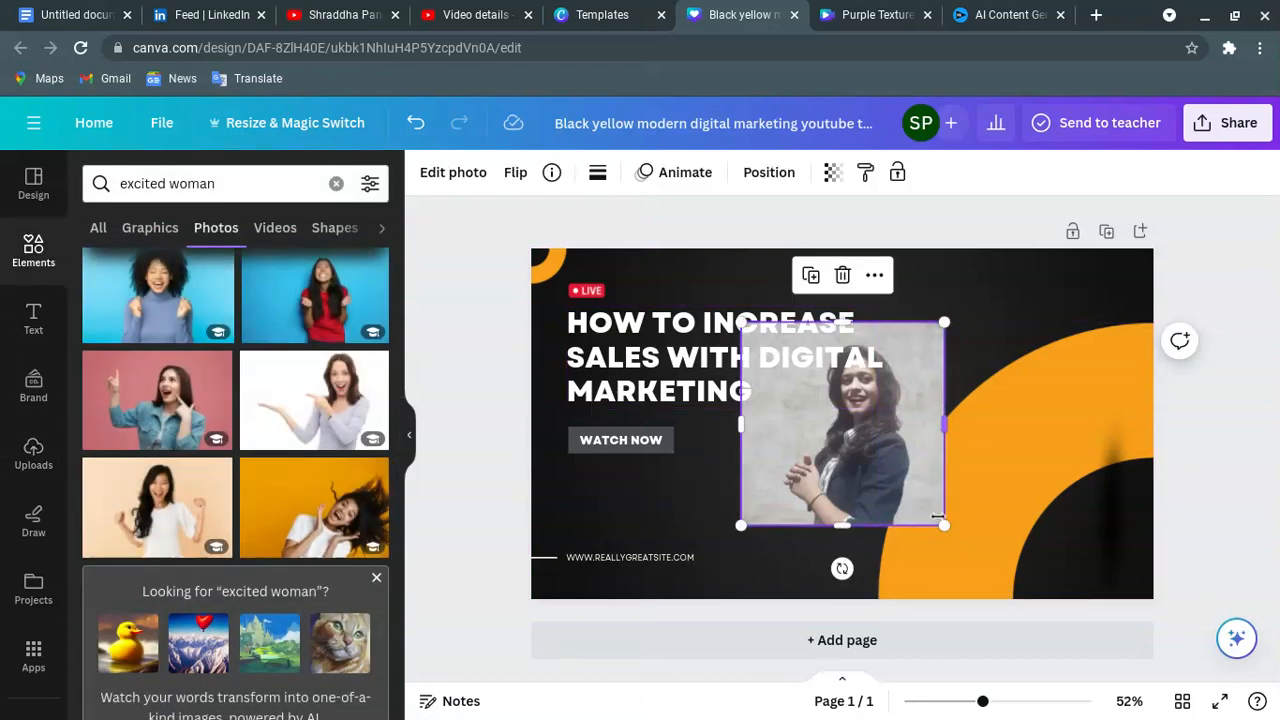
left_click_drag(932, 513, 1007, 520)
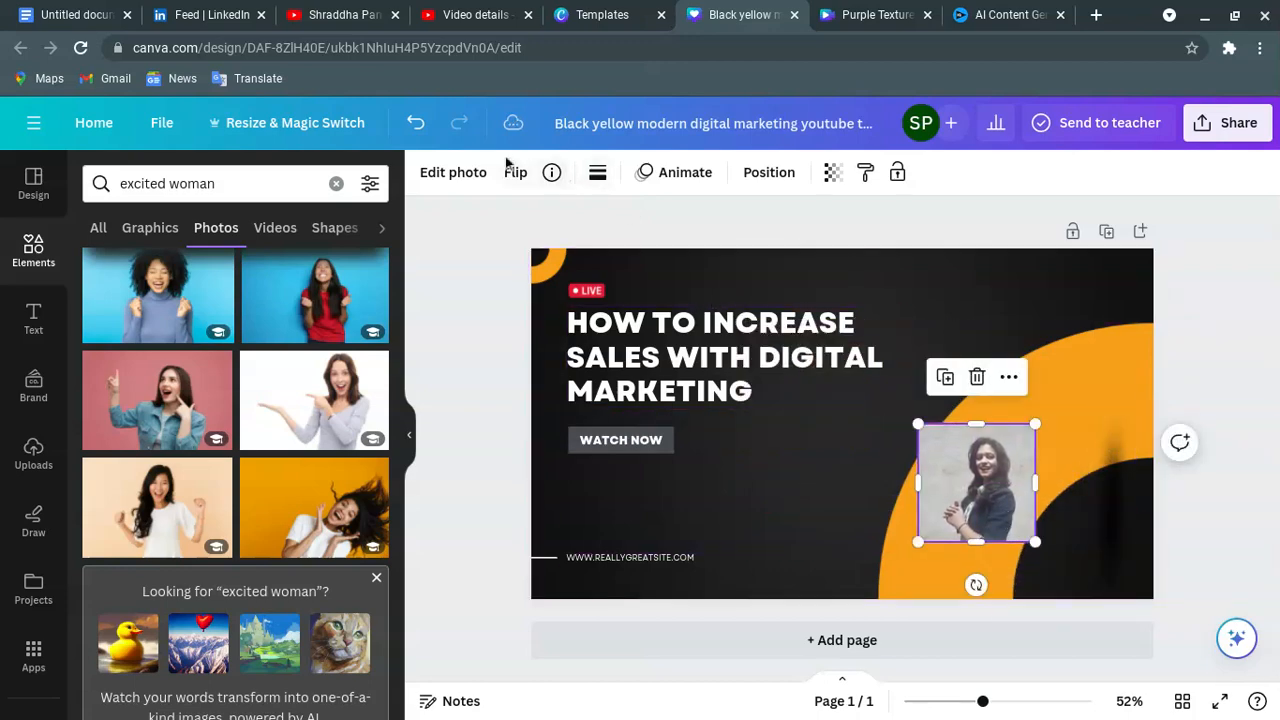
left_click(455, 174)
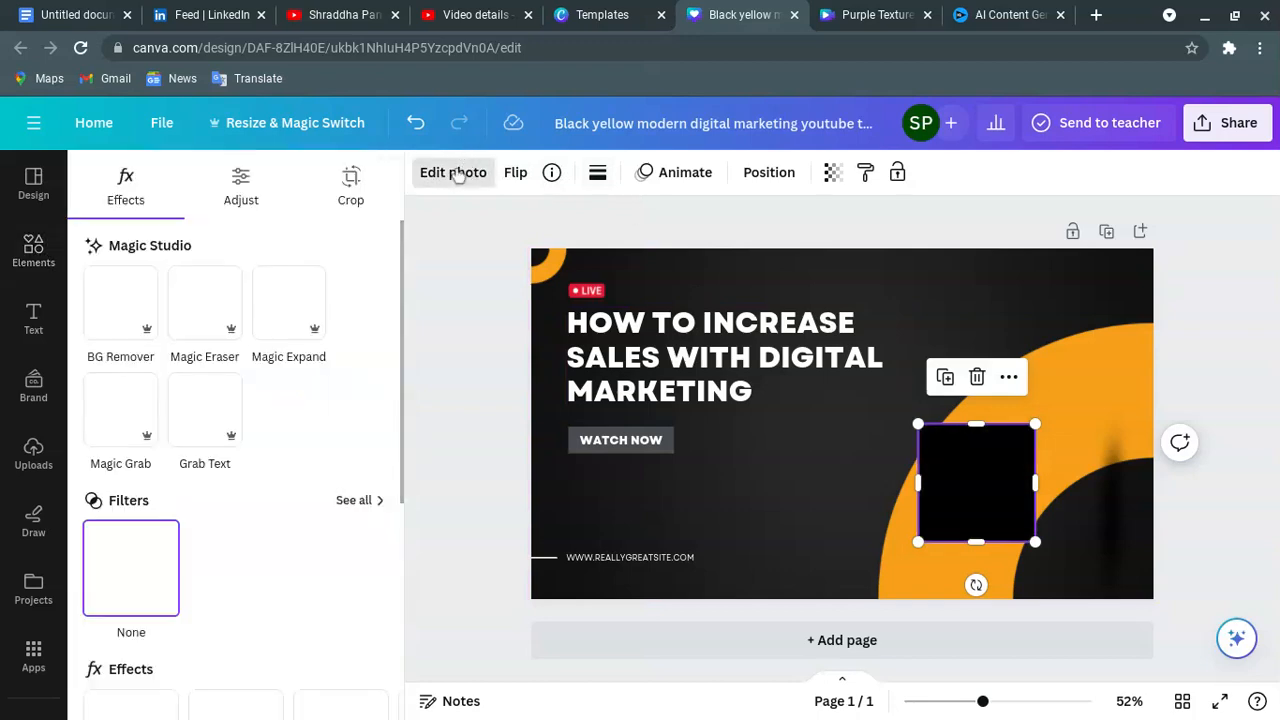
left_click(116, 326)
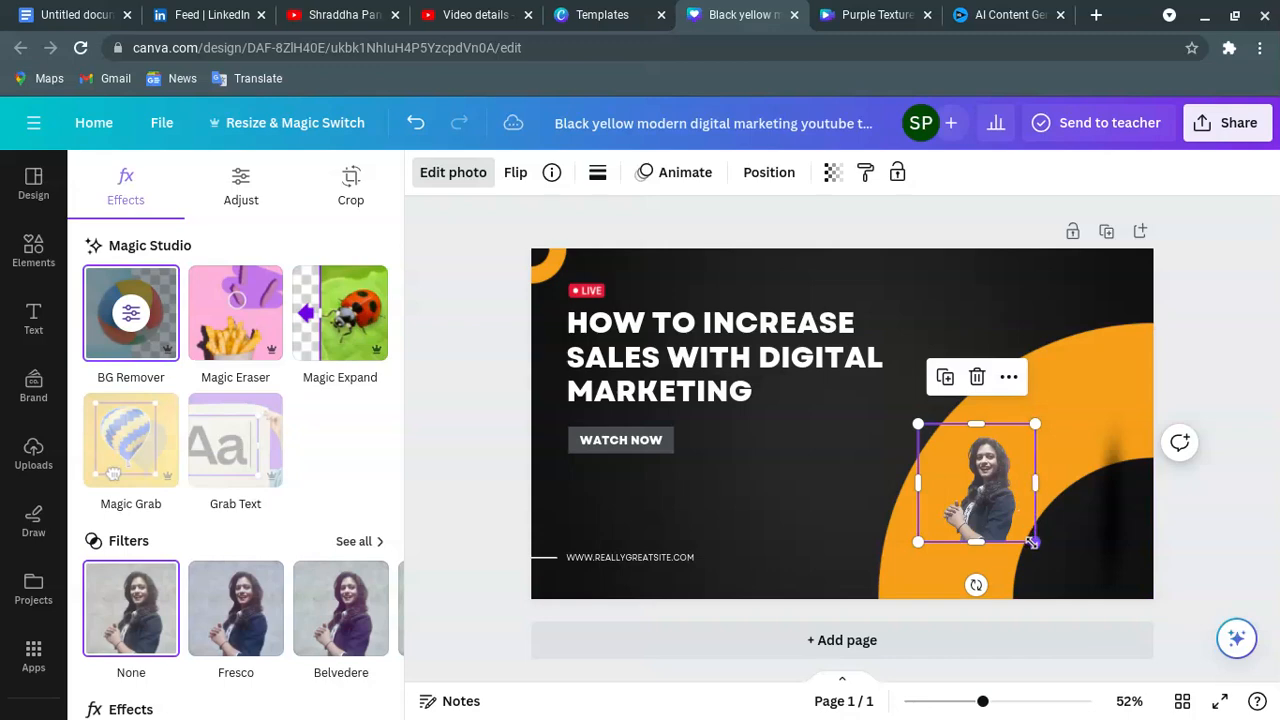
- Enlarge the woman's cut-out and place it over the orange arc, overhanging the thumbnail's right edge and aligned with its bottom
left_click_drag(1033, 542, 1152, 578)
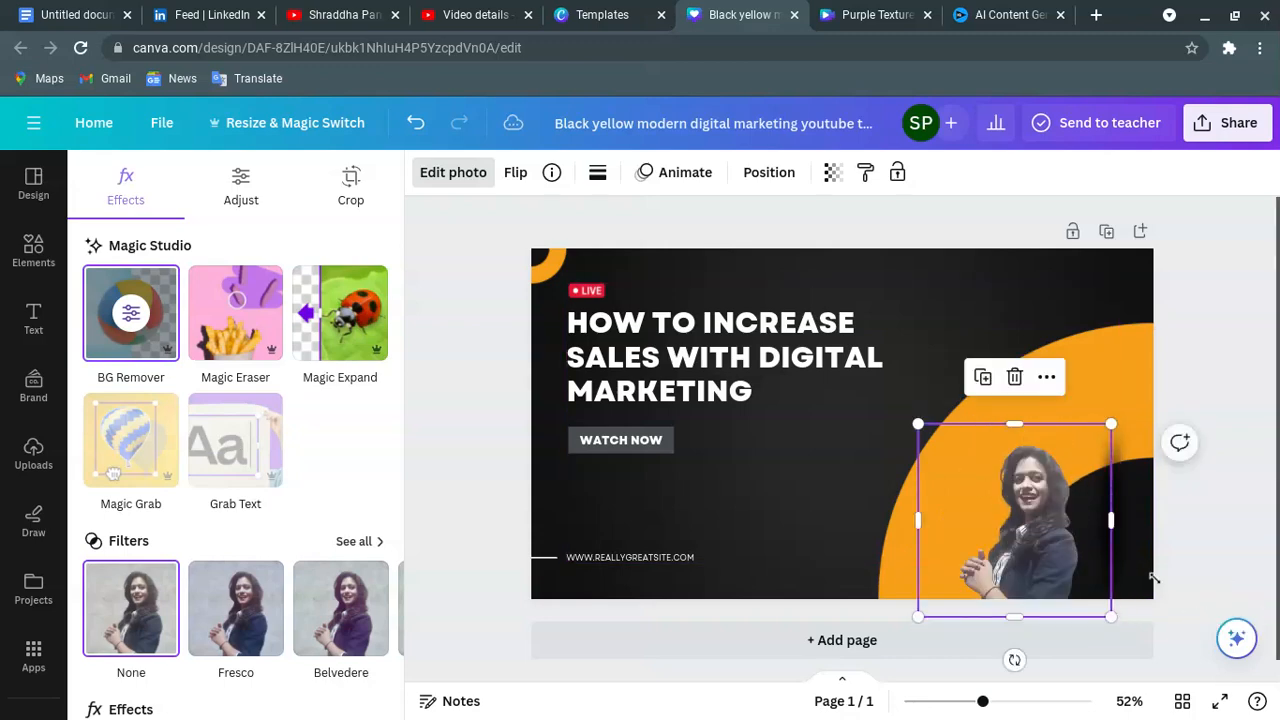
left_click_drag(1010, 550, 1050, 530)
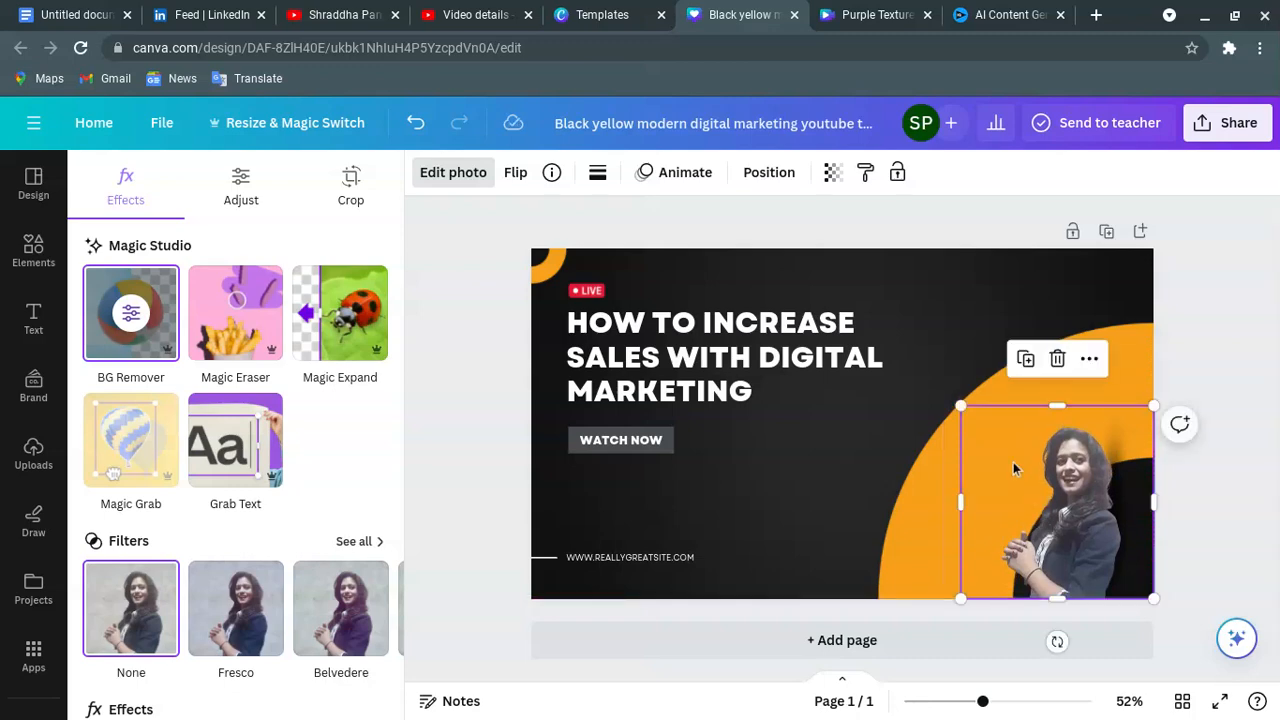
left_click_drag(959, 405, 846, 291)
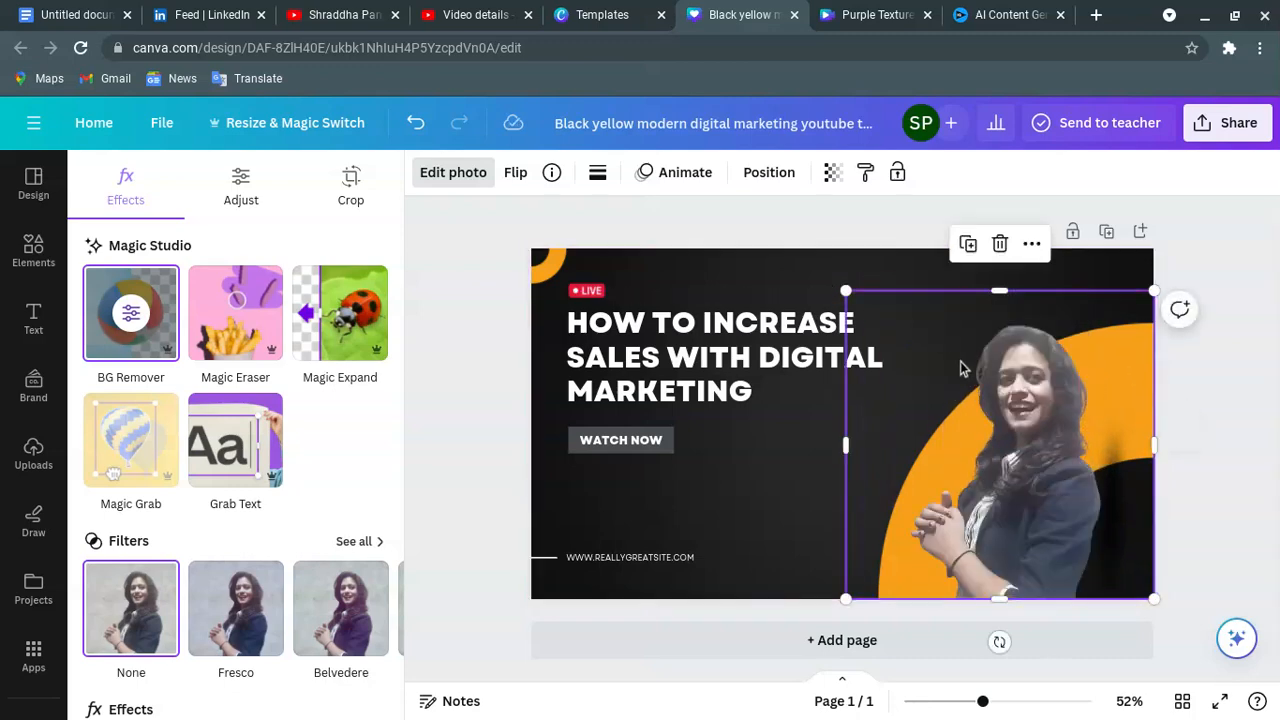
left_click_drag(975, 418, 1001, 411)
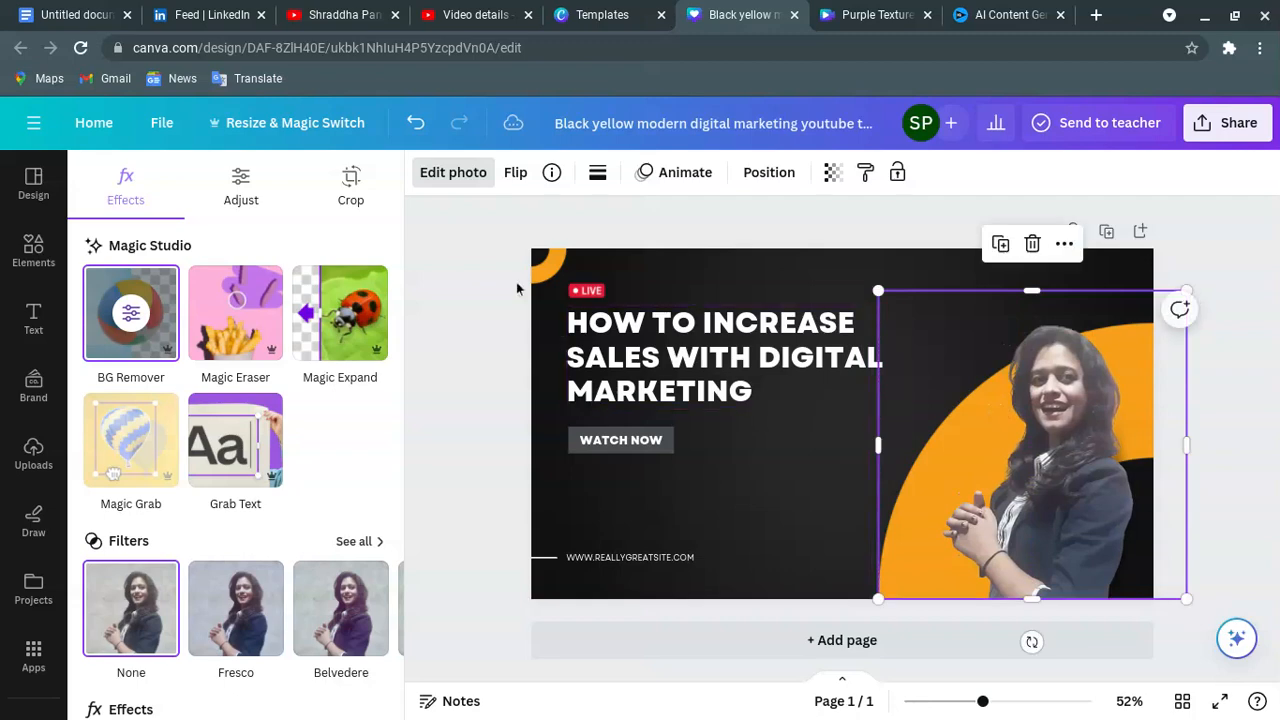
left_click(256, 313)
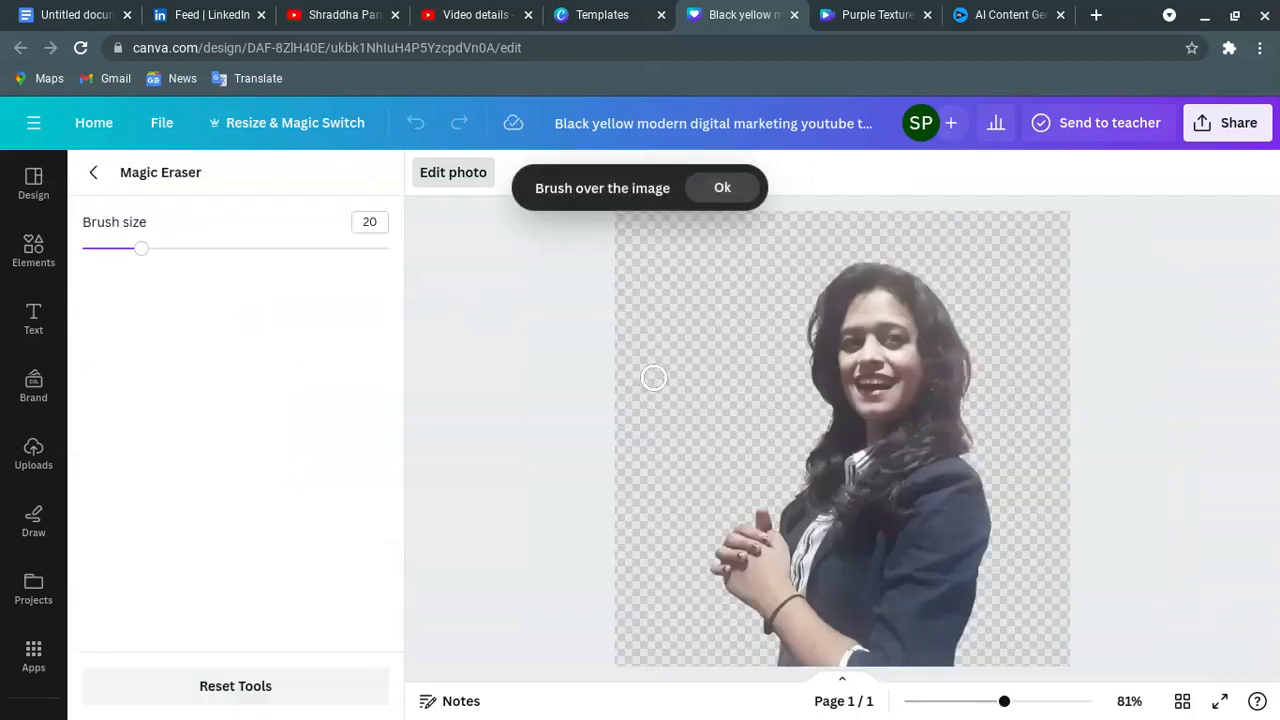
left_click(722, 187)
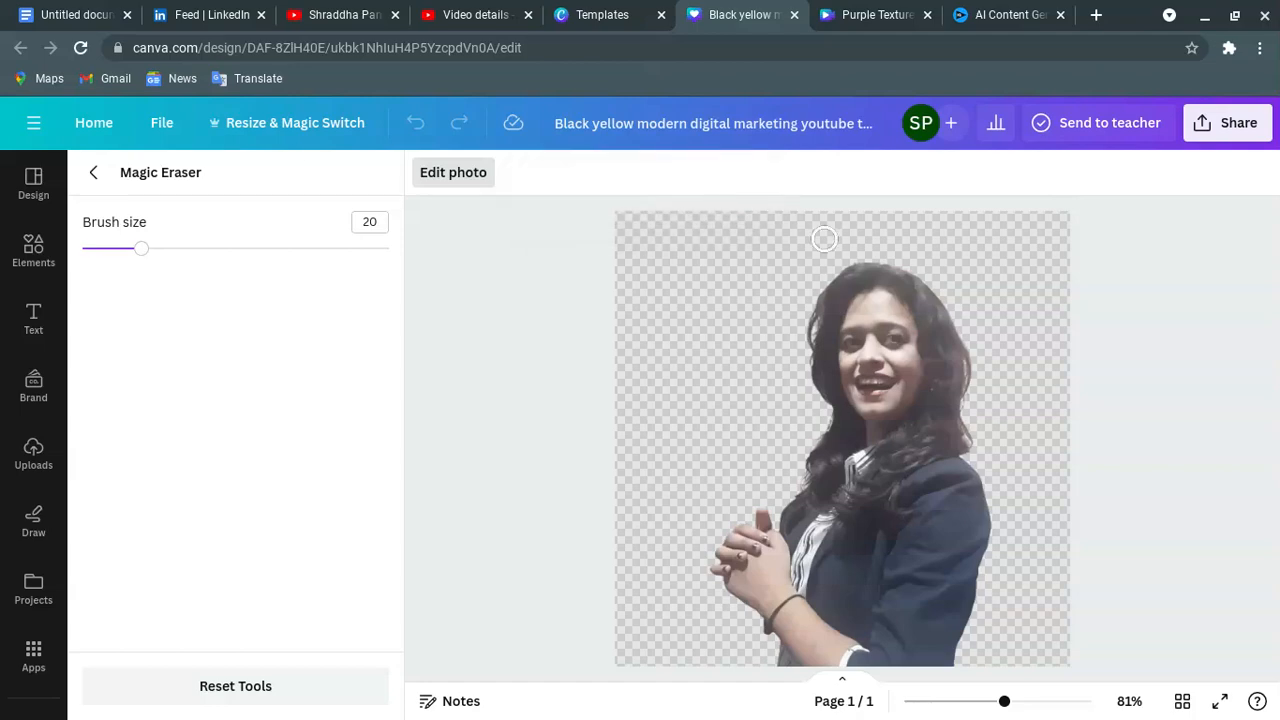
left_click(93, 172)
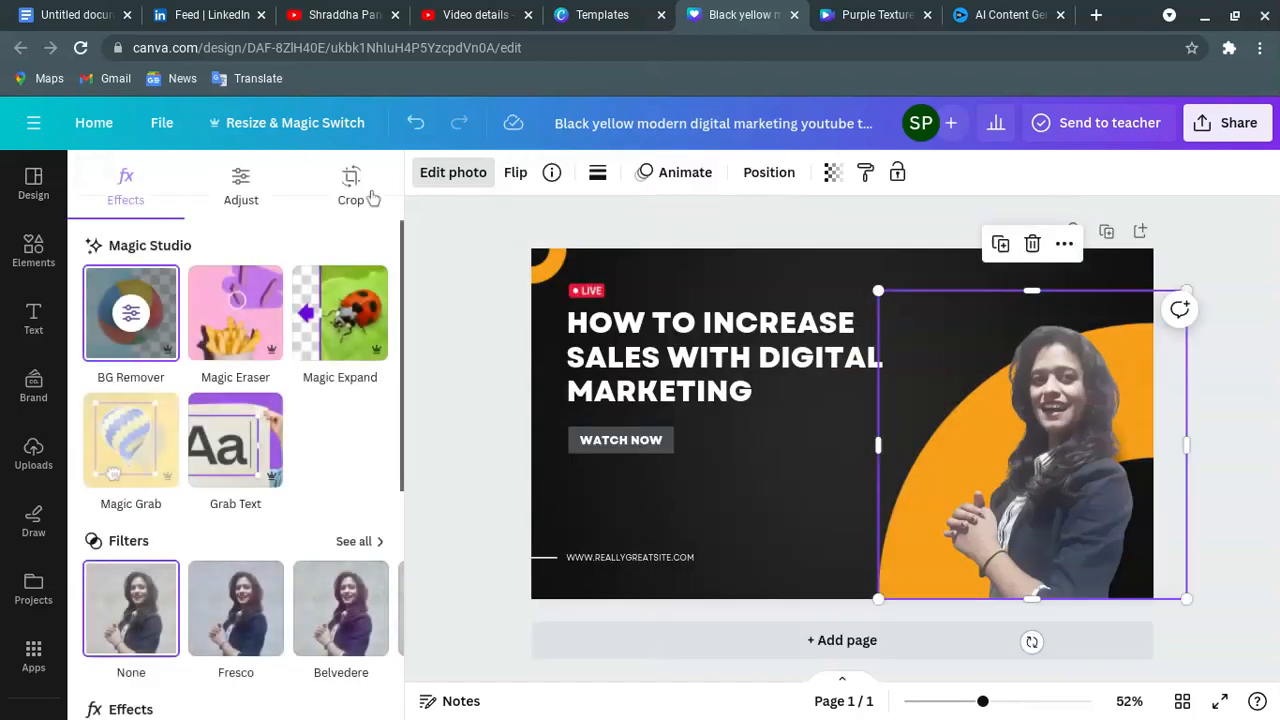
- Replace the headline text with "LINKEDIN MISTAKES TO PROFESSIONAL SUCCESS: DOS AND DON'TS FROM A DIGITAL MARKETER" in quotation marks
left_click(580, 321)
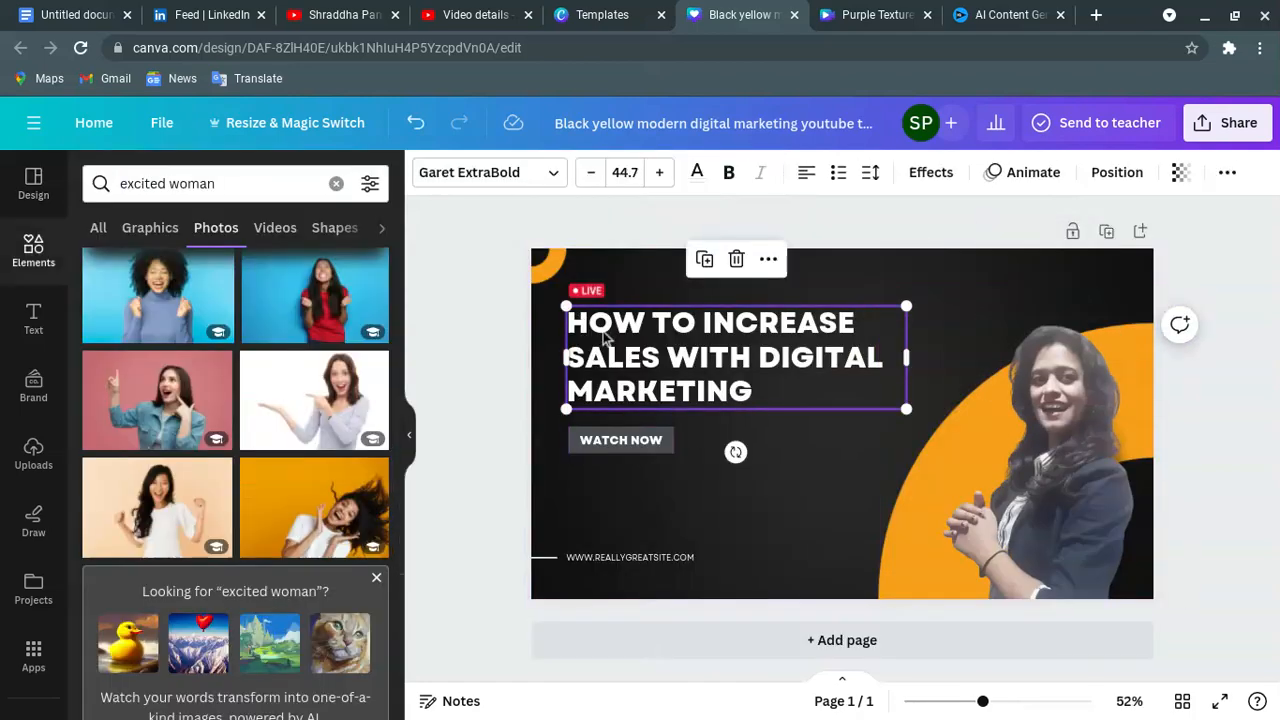
double_click(603, 338)
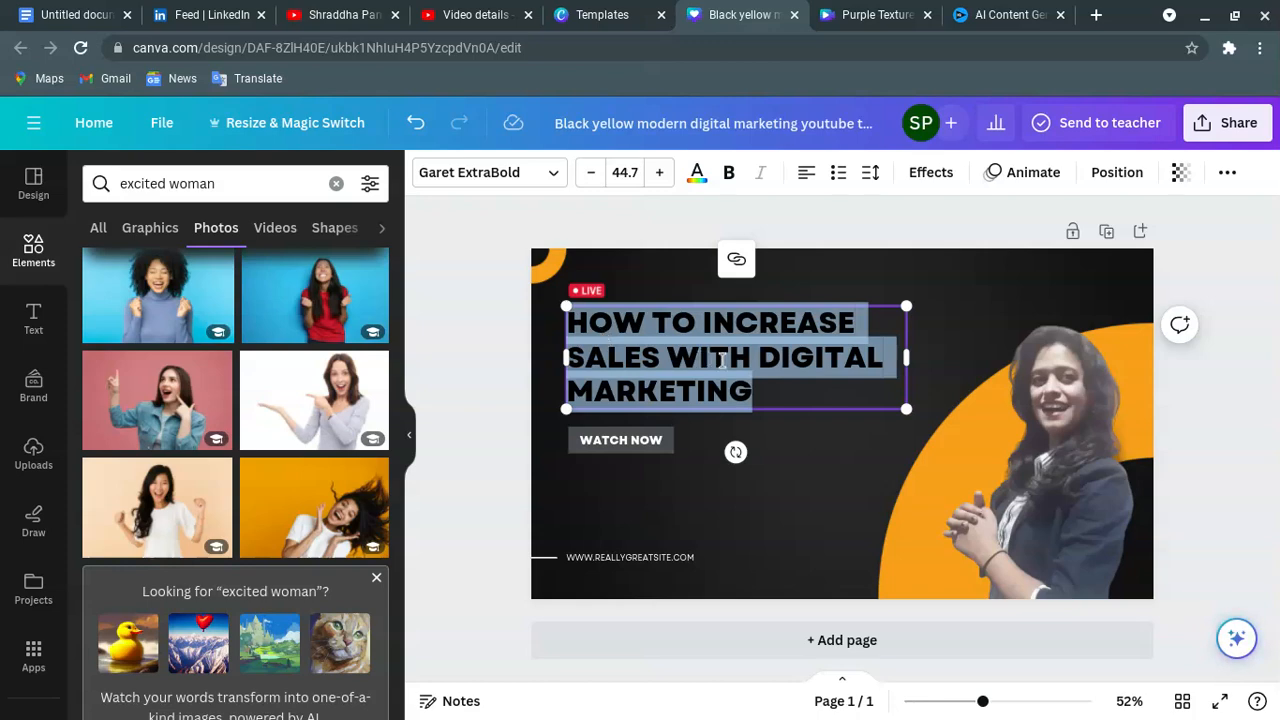
type("\"LINKEDIN MISTAKES TO PROFESSIONAL SUCCESS: DOS AND DON'TS FROM A DIGITAL MARKETER\"")
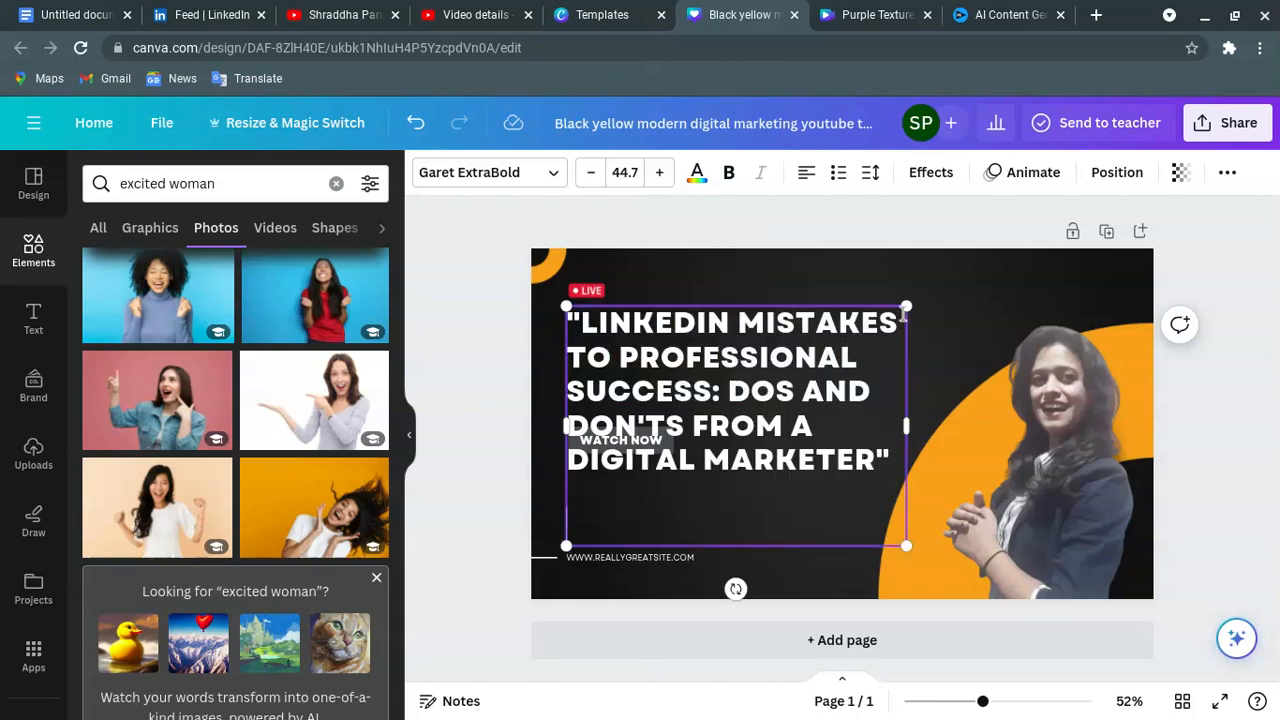
- Resize the headline to font size 39.4 in a wider four-line text box and delete the red LIVE badge above it
left_click_drag(909, 301, 866, 336)
left_click_drag(868, 442, 941, 443)
left_click_drag(779, 402, 800, 378)
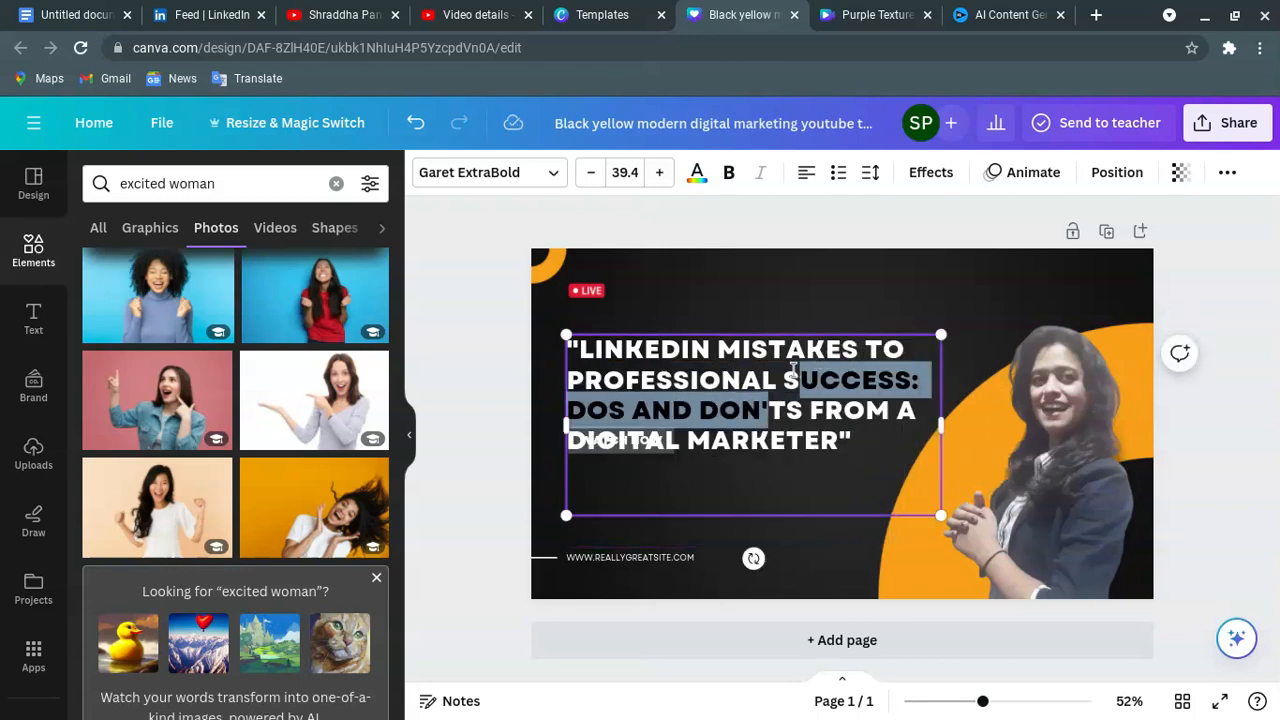
double_click(590, 292)
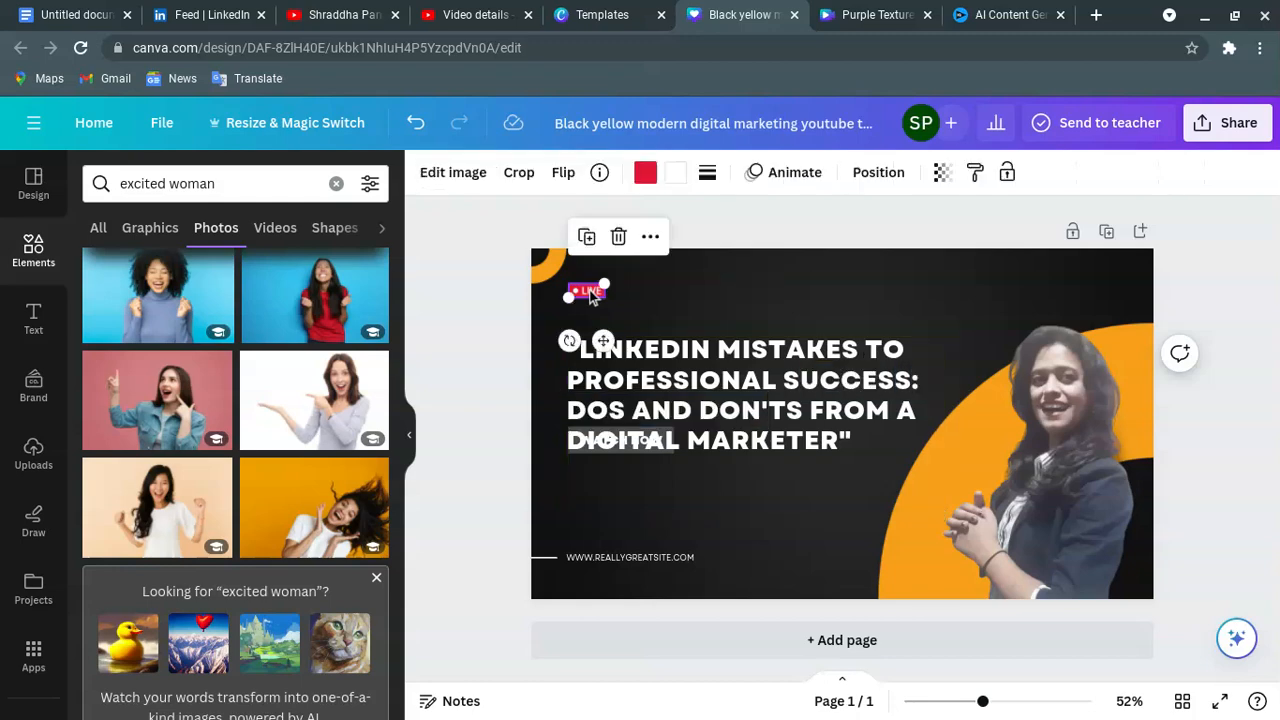
key("Delete")
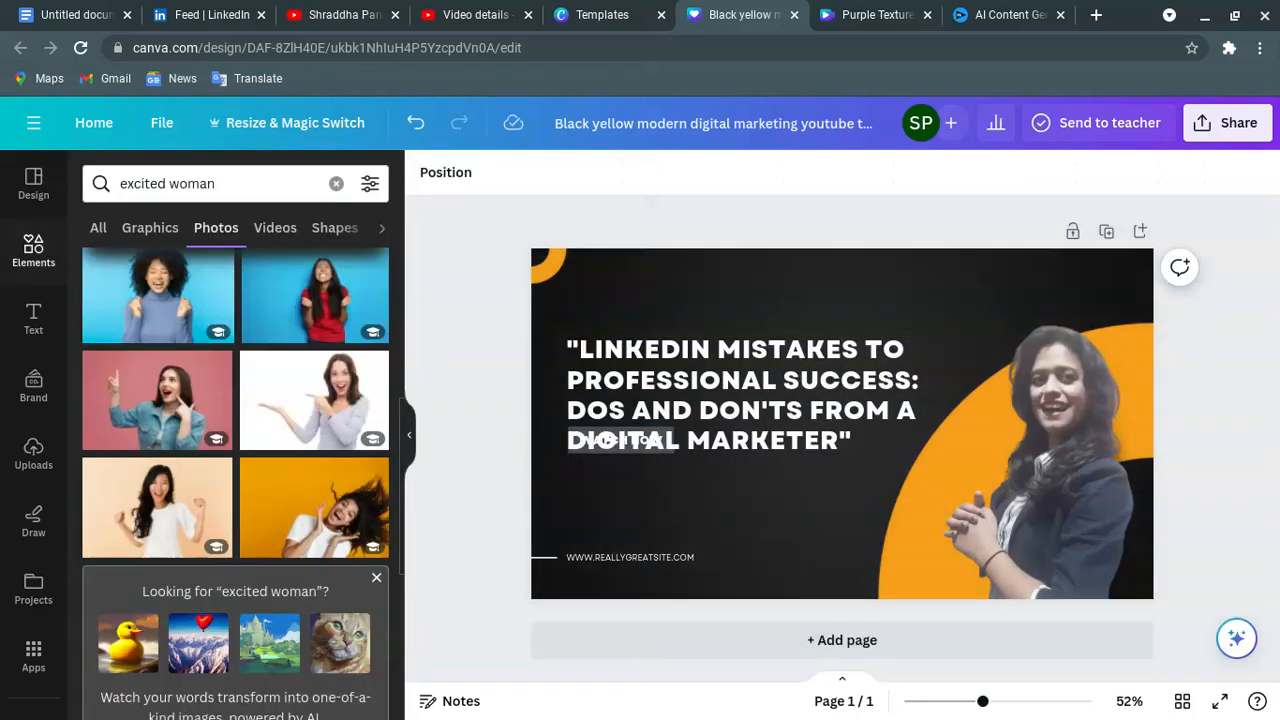
- Add a subheading reading "Online Marketing Series" and move it to the thumbnail's top edge above the headline
left_click(33, 318)
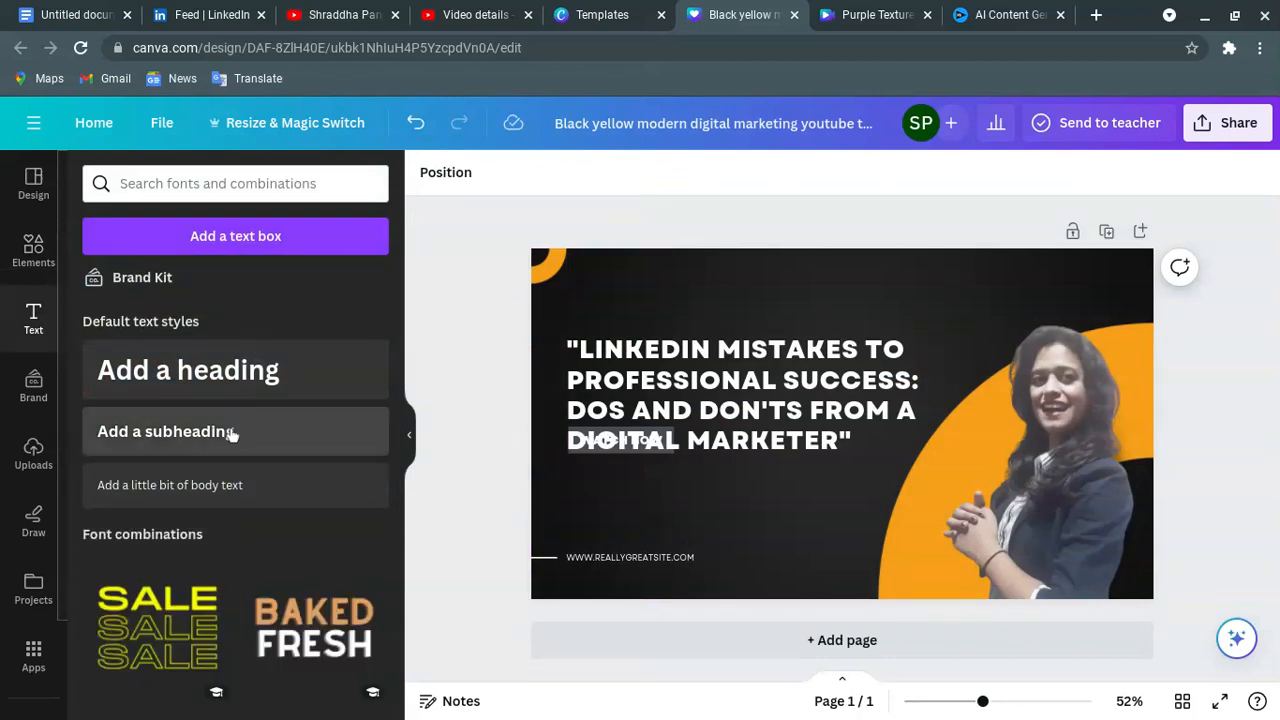
left_click(235, 430)
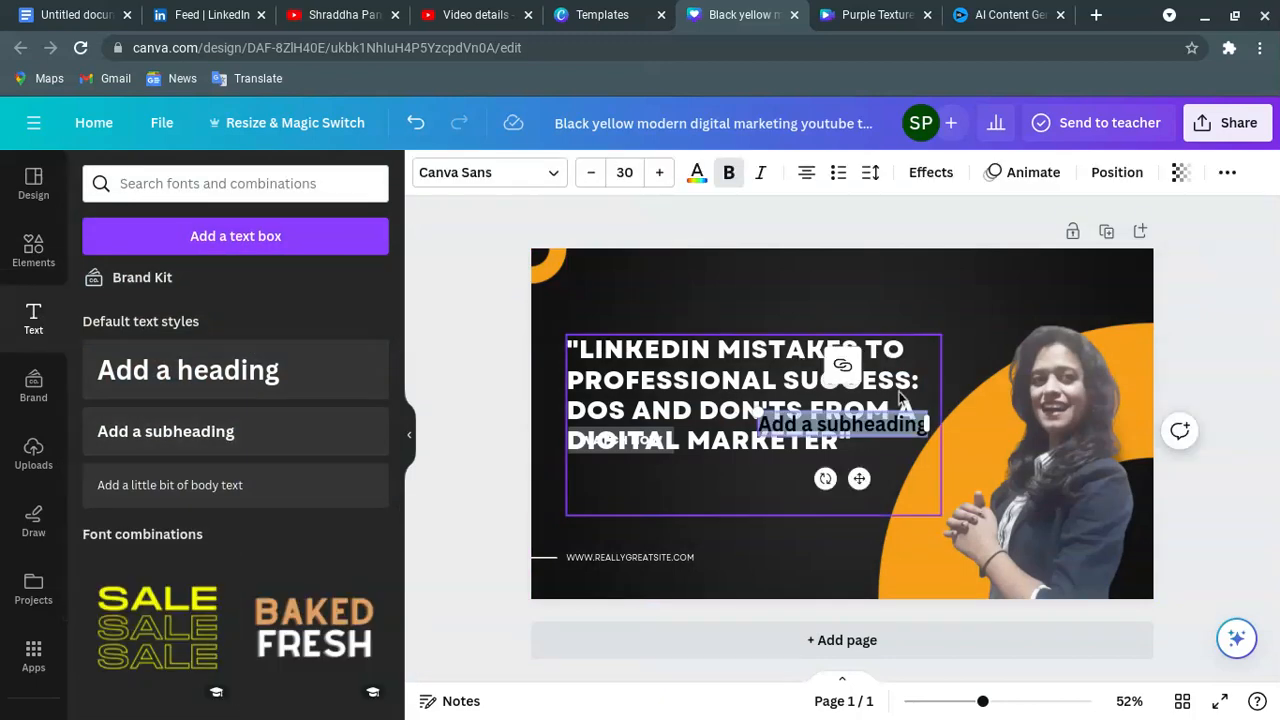
type("D")
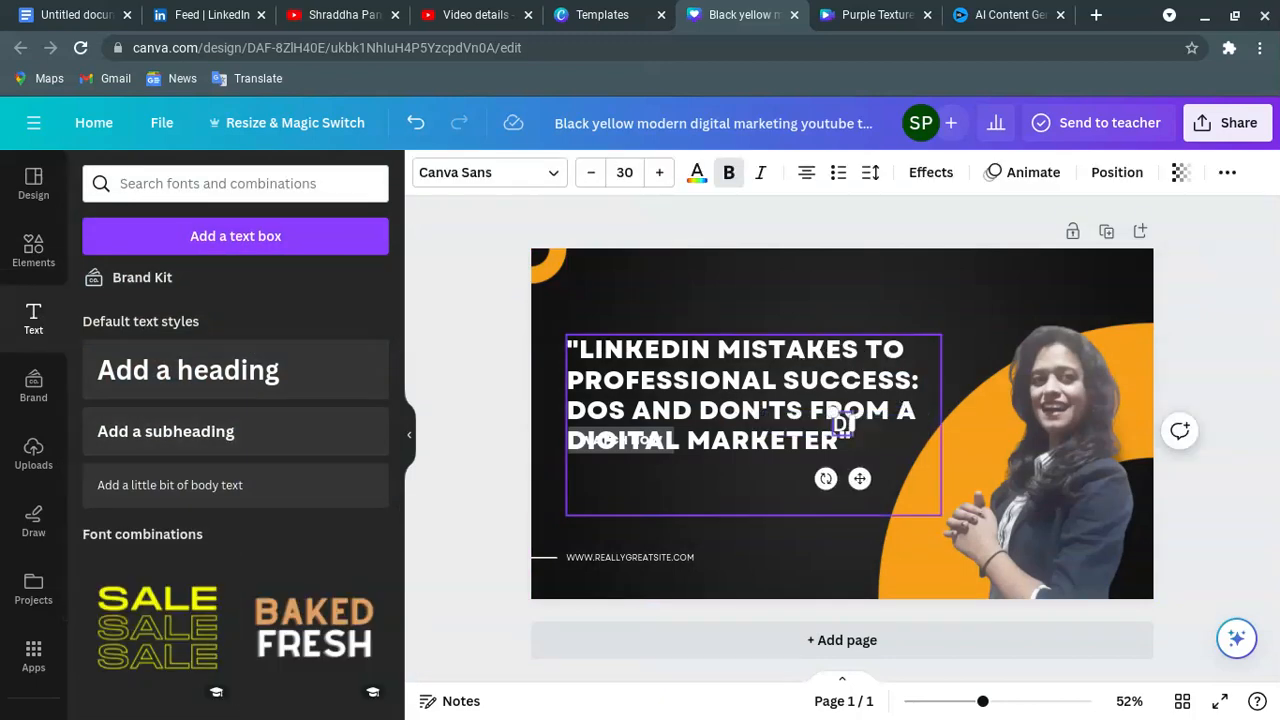
type("igital M")
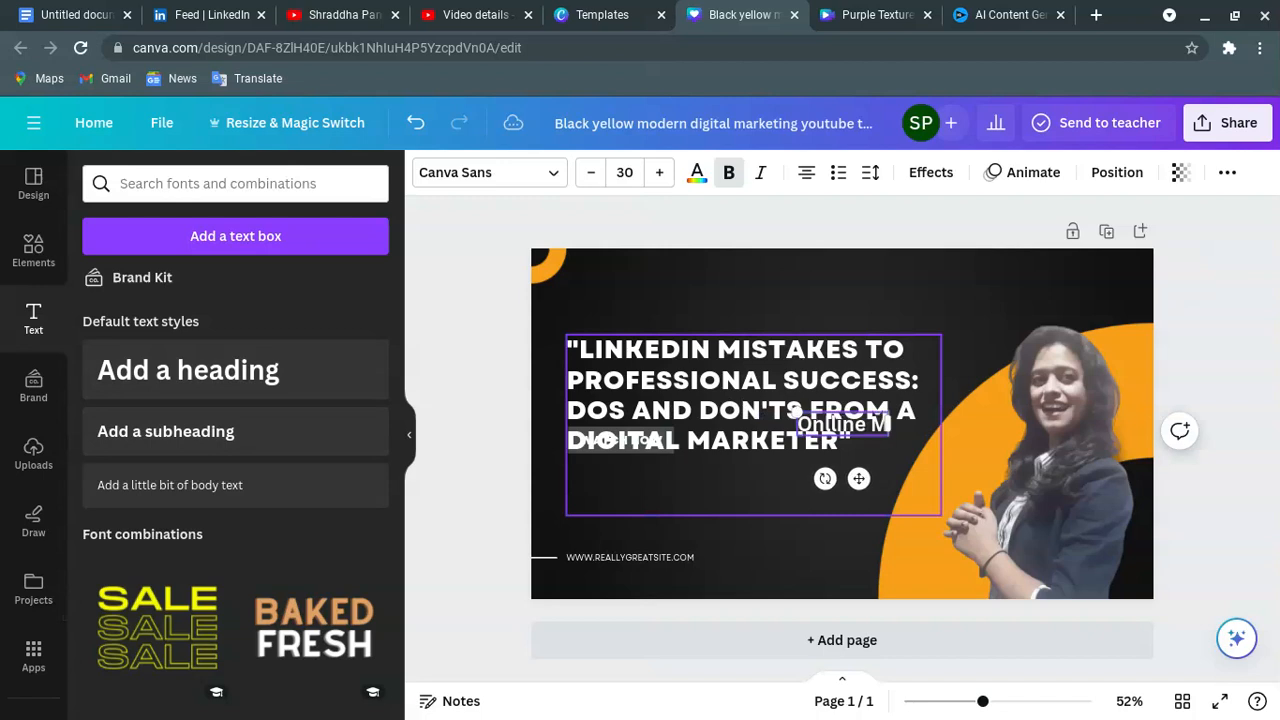
type("arketing Series")
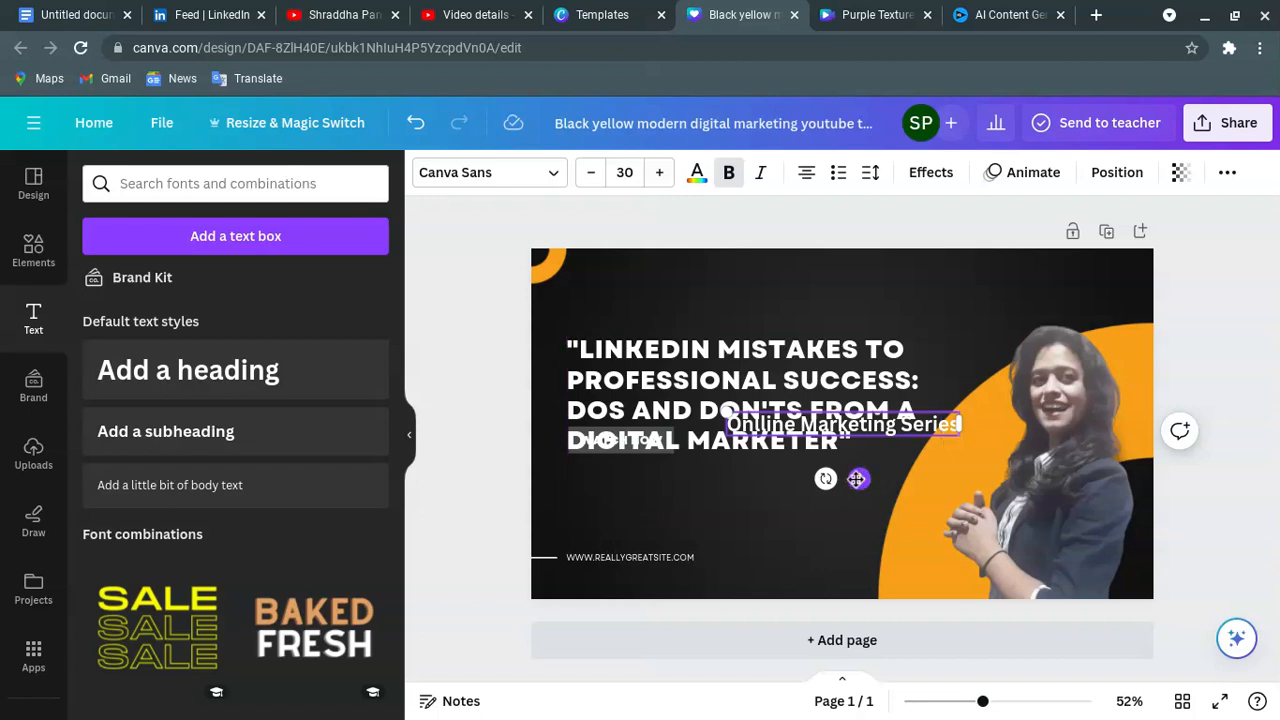
left_click_drag(857, 479, 837, 315)
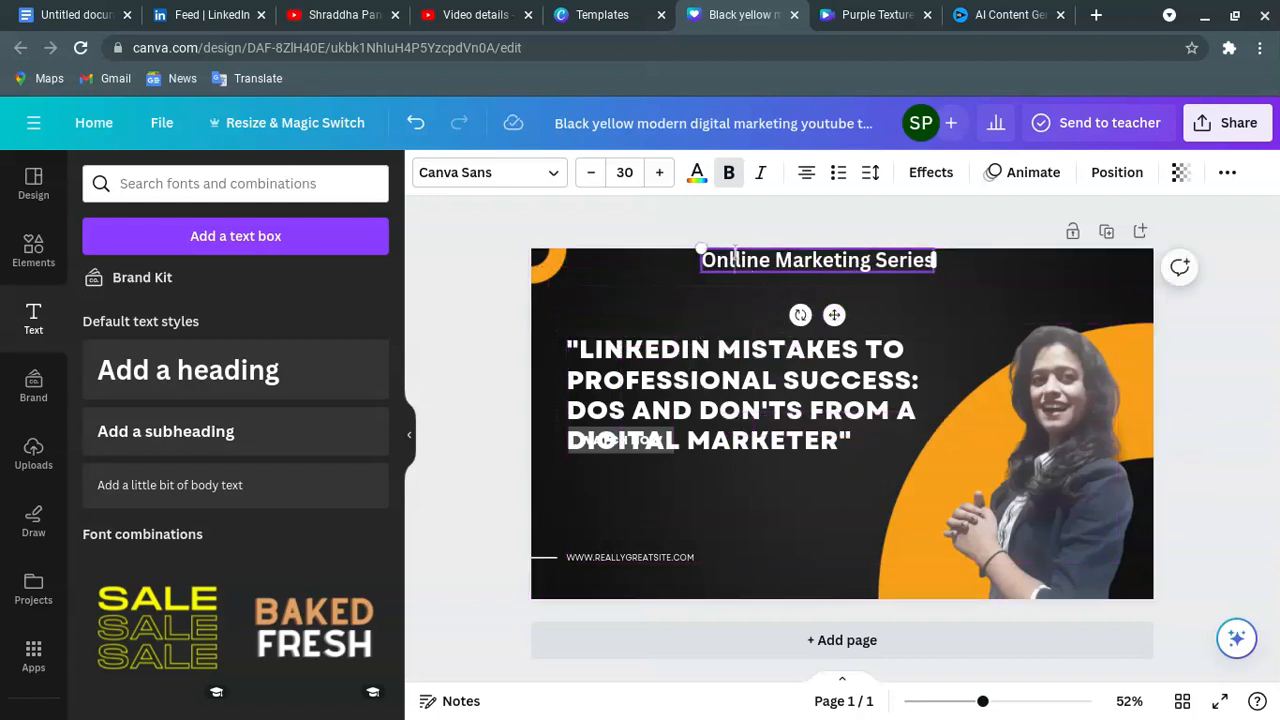
left_click(735, 259)
key("BackSpace")
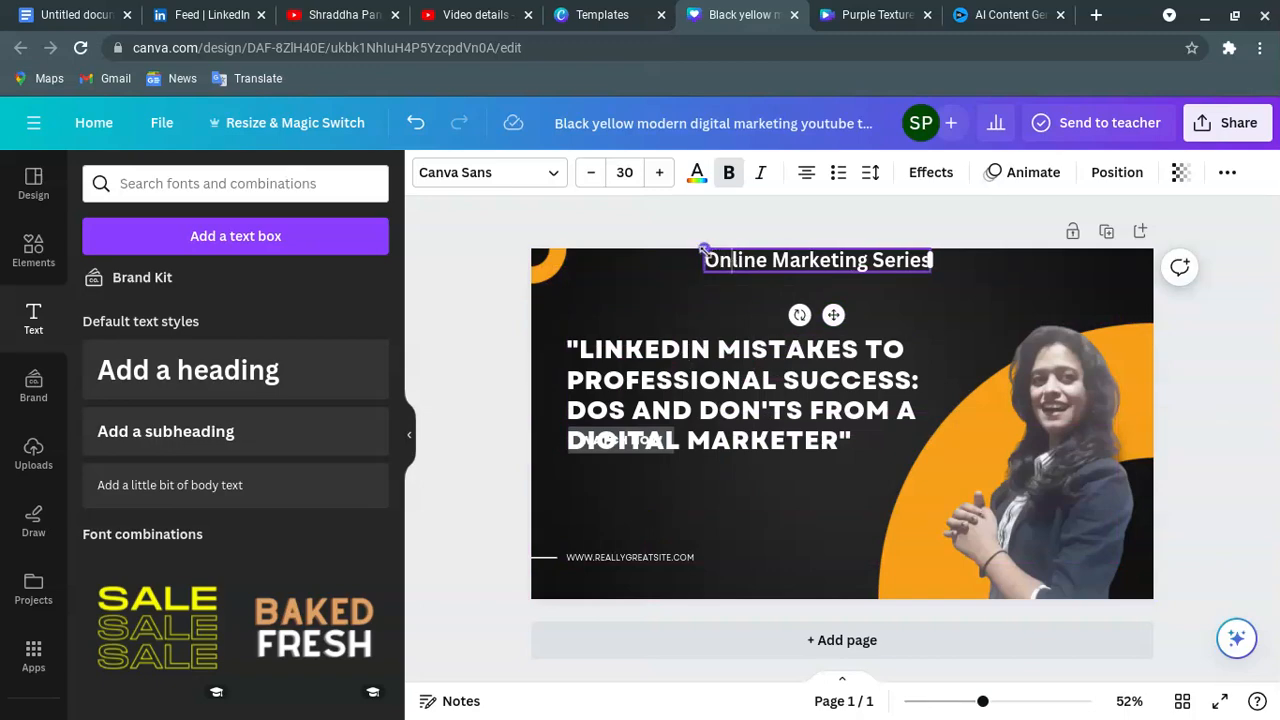
- Shrink the "Online Marketing Series" subheading to font size 19.7 and try to reposition it near the headline's upper right
left_click_drag(703, 249, 782, 258)
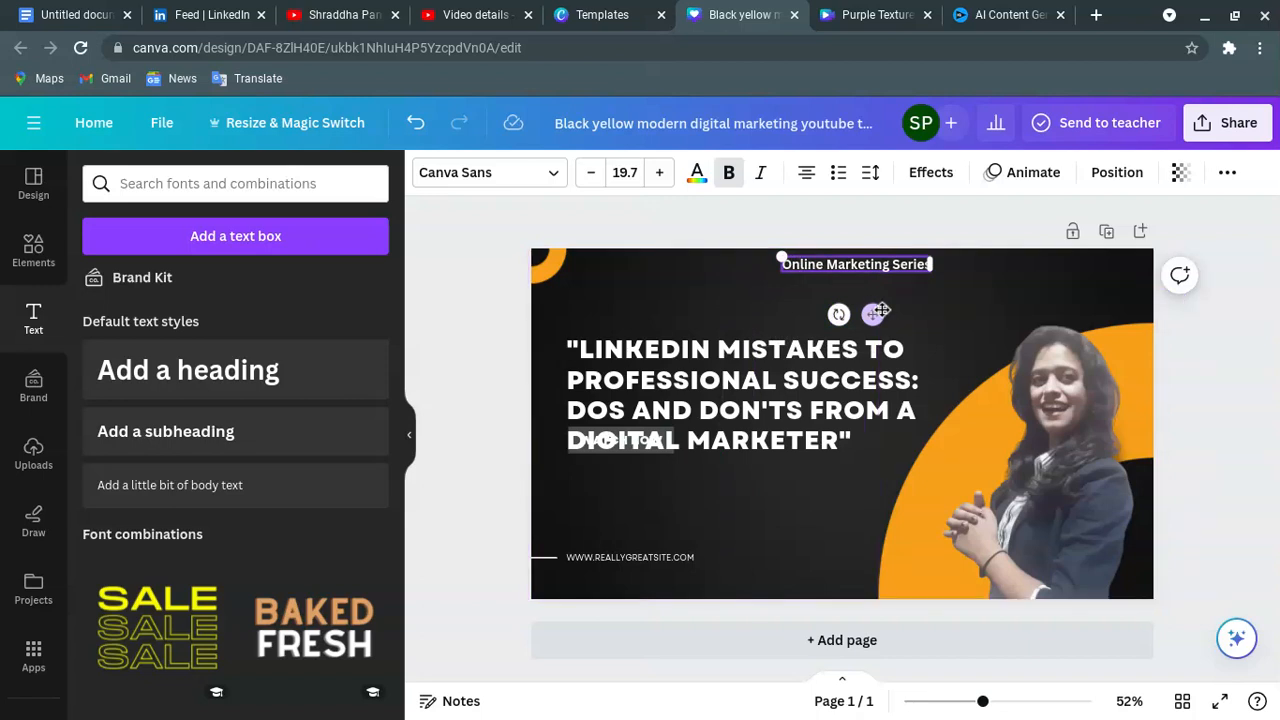
left_click_drag(868, 258, 894, 341)
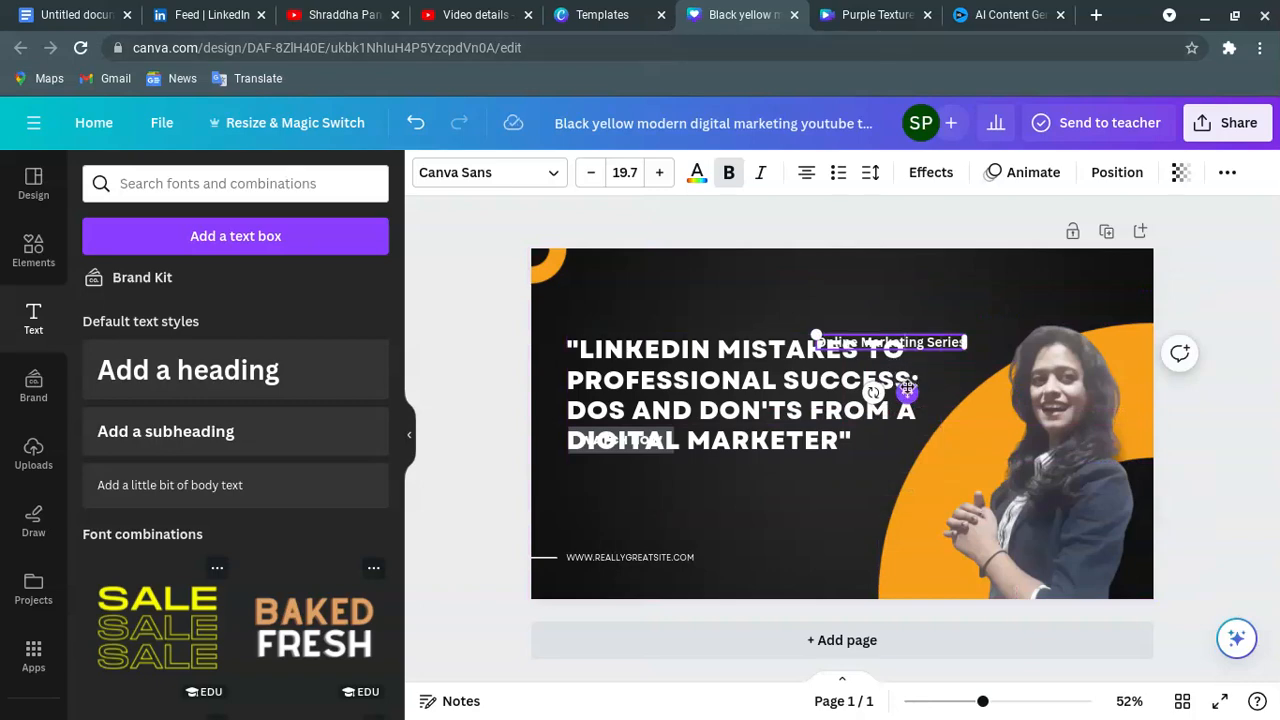
left_click_drag(907, 393, 853, 365)
- Undo all the subheading edits until the added text is removed from the design
key("ctrl+z")
key("ctrl+z")
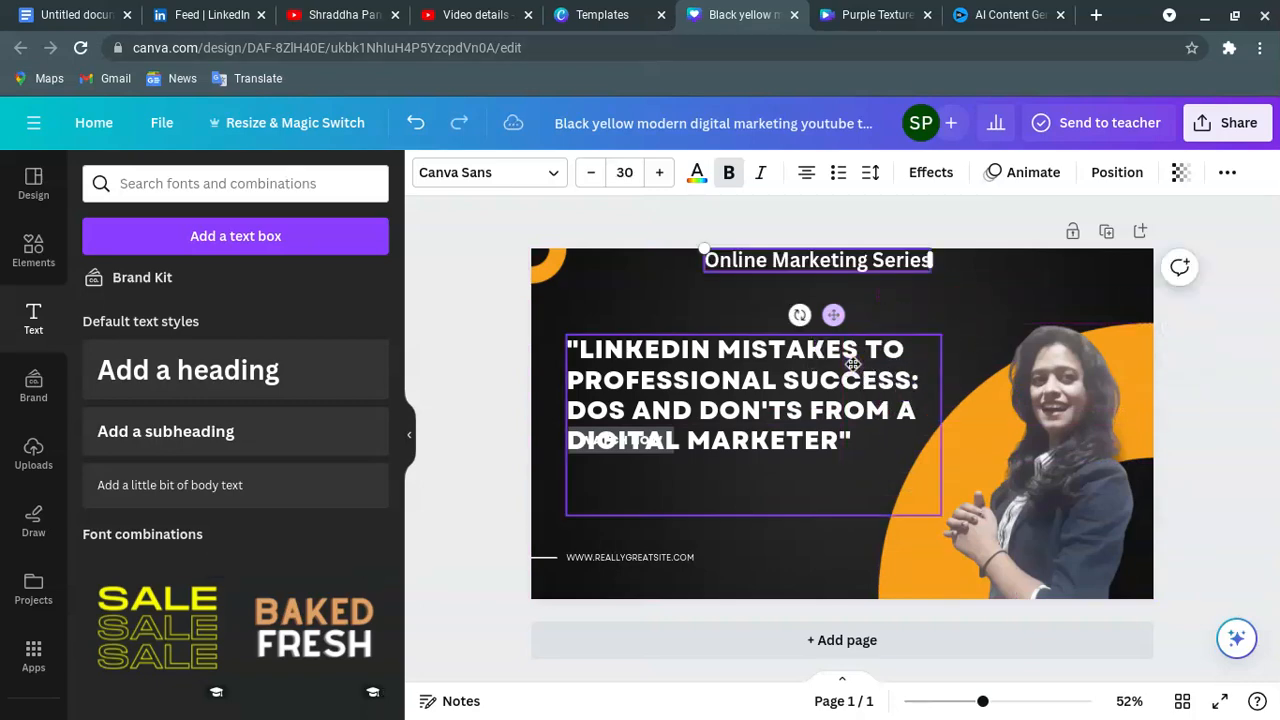
key("ctrl+z")
key("ctrl+z")
key("ctrl+z")
key("ctrl+z")
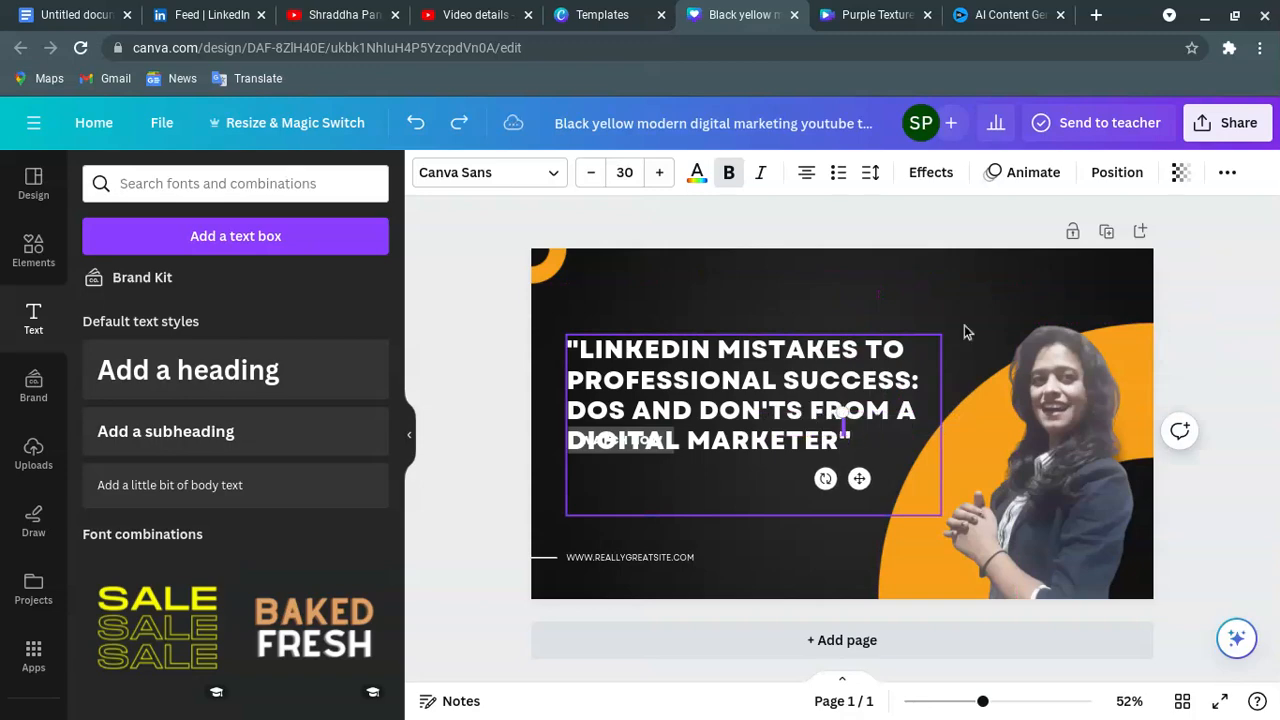
key("ctrl+z")
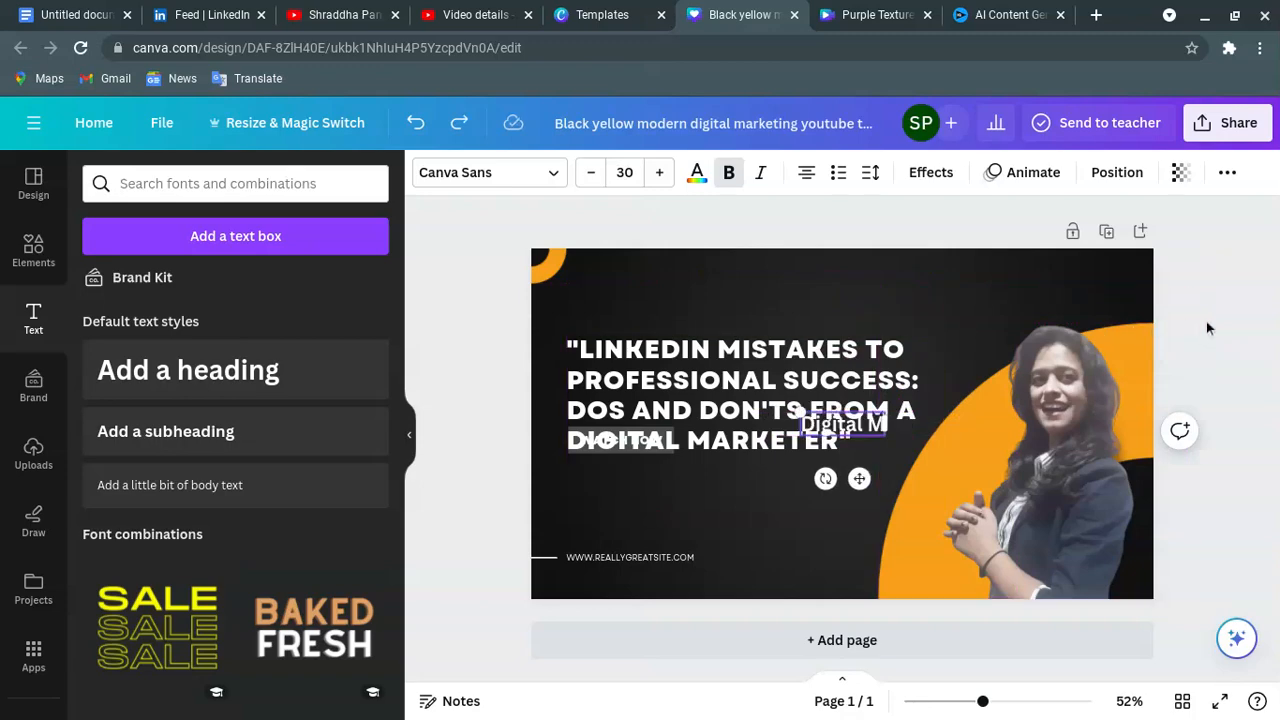
key("ctrl+z")
key("ctrl+z")
key("ctrl+z")
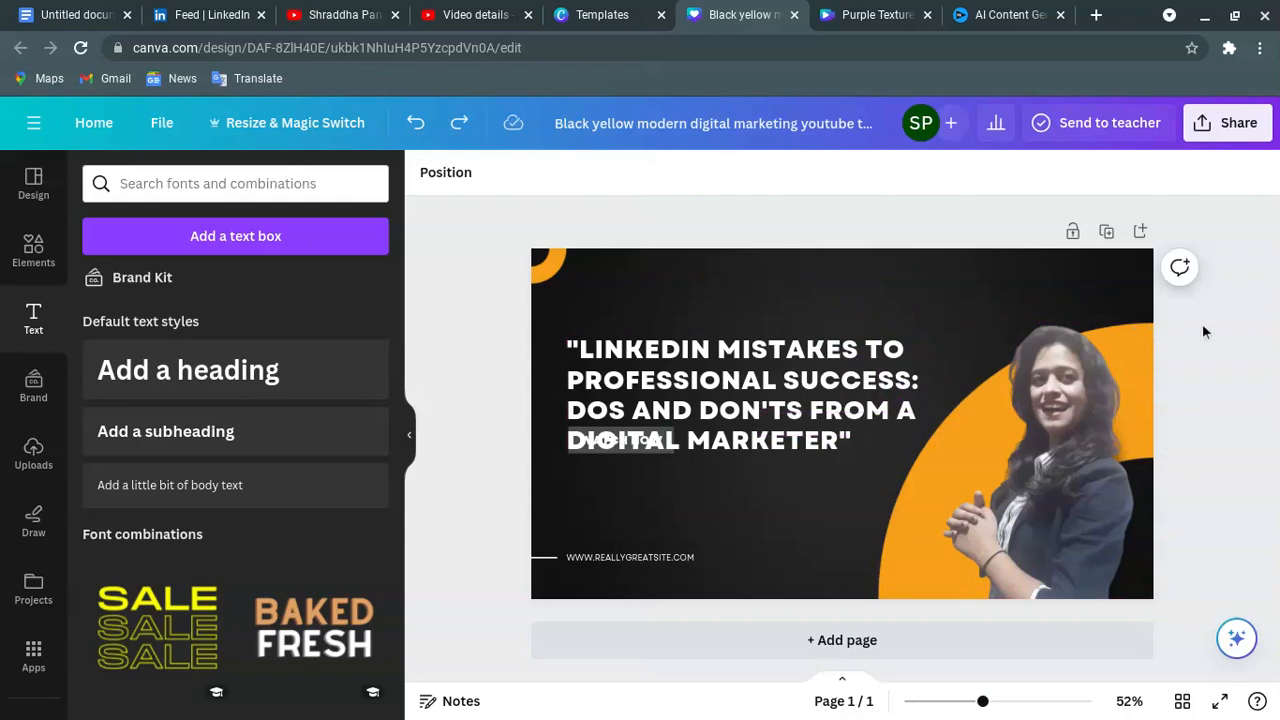
- Move the WATCH NOW button below the headline to the thumbnail's lower middle and shift the headline above it, clear of the button
key("ctrl+y")
key("ctrl+y")
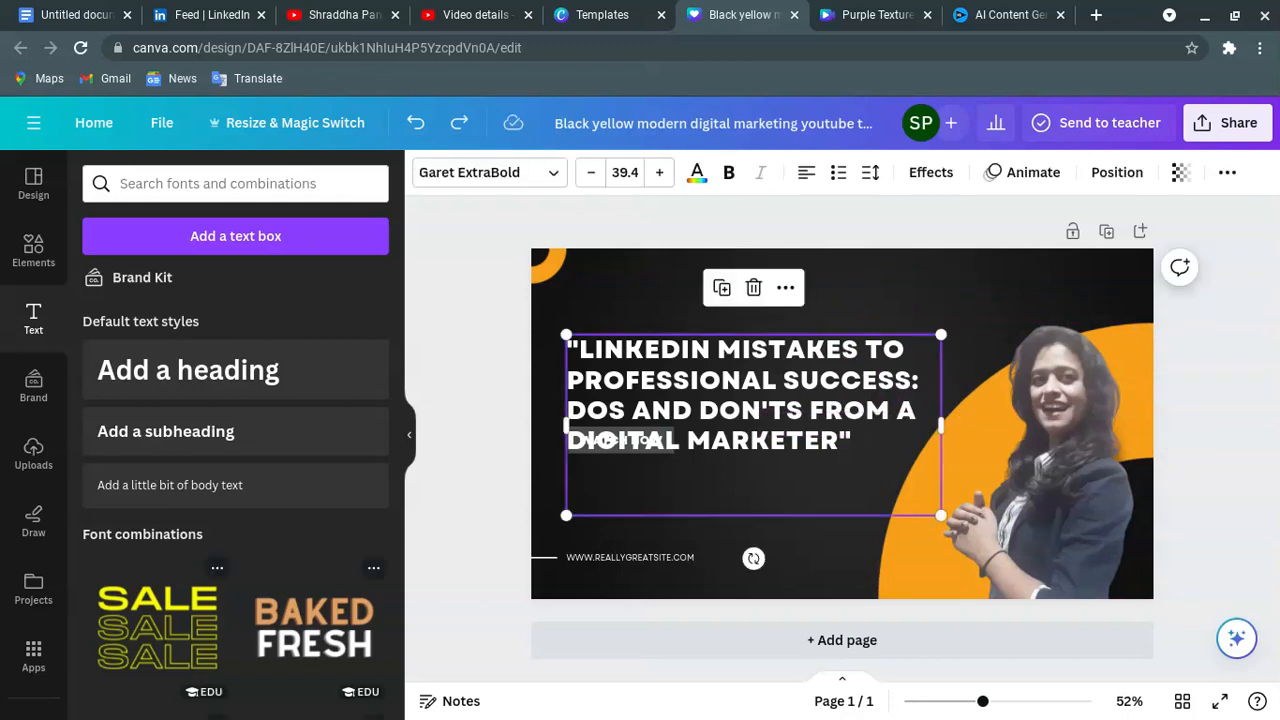
left_click(860, 510)
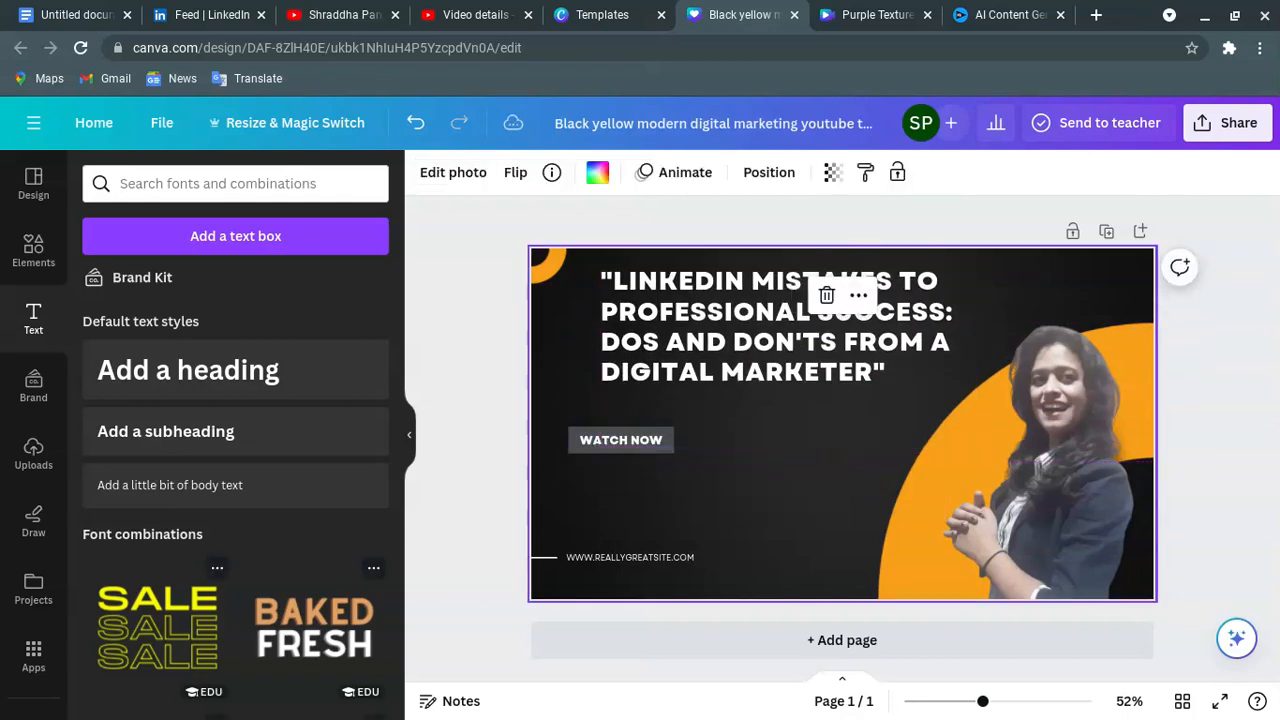
left_click(787, 350)
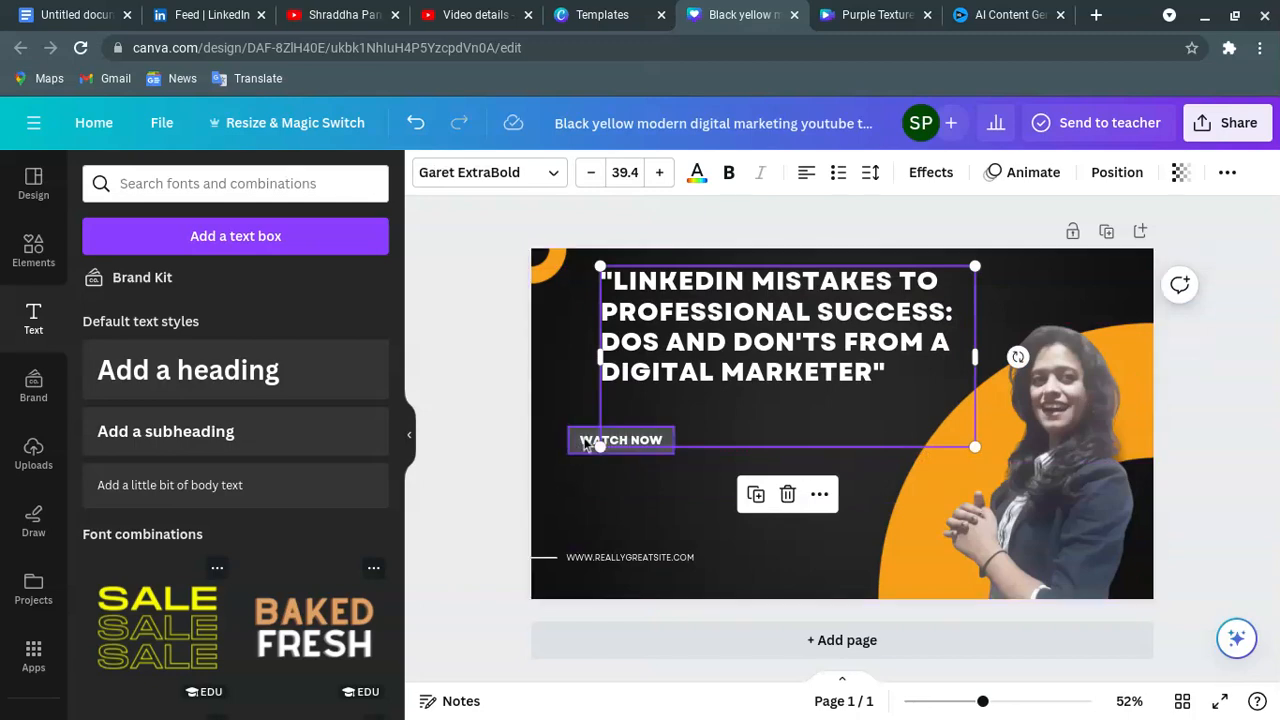
left_click(575, 456)
left_click_drag(572, 454, 760, 511)
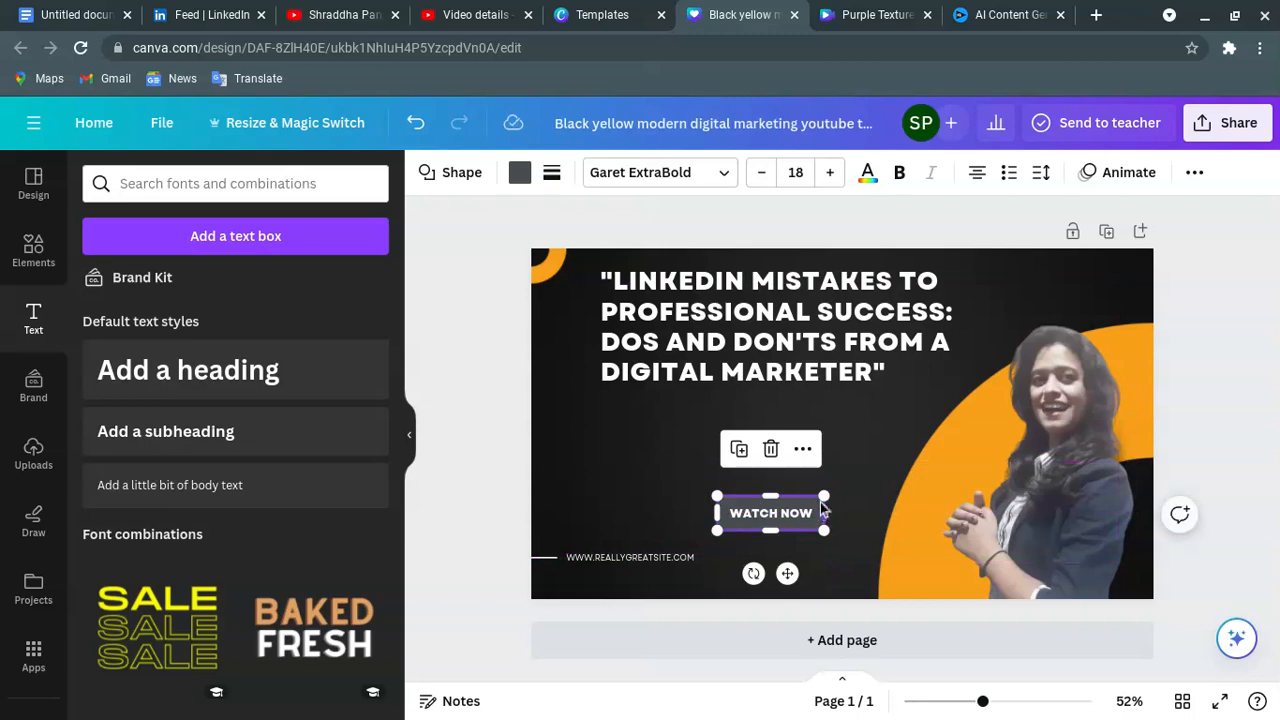
left_click(810, 322)
left_click_drag(810, 322, 808, 357)
- Delete the woman's photo from the thumbnail and search the elements for "don't"
left_click(1056, 384)
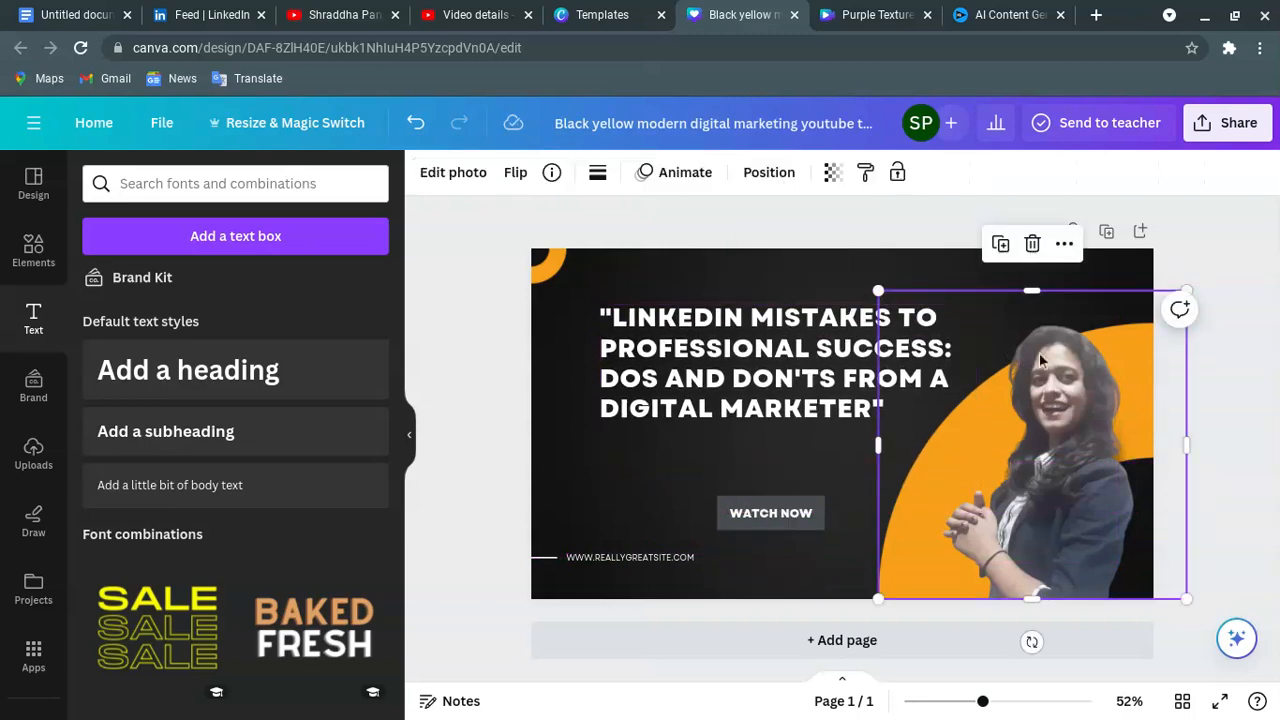
left_click(1033, 244)
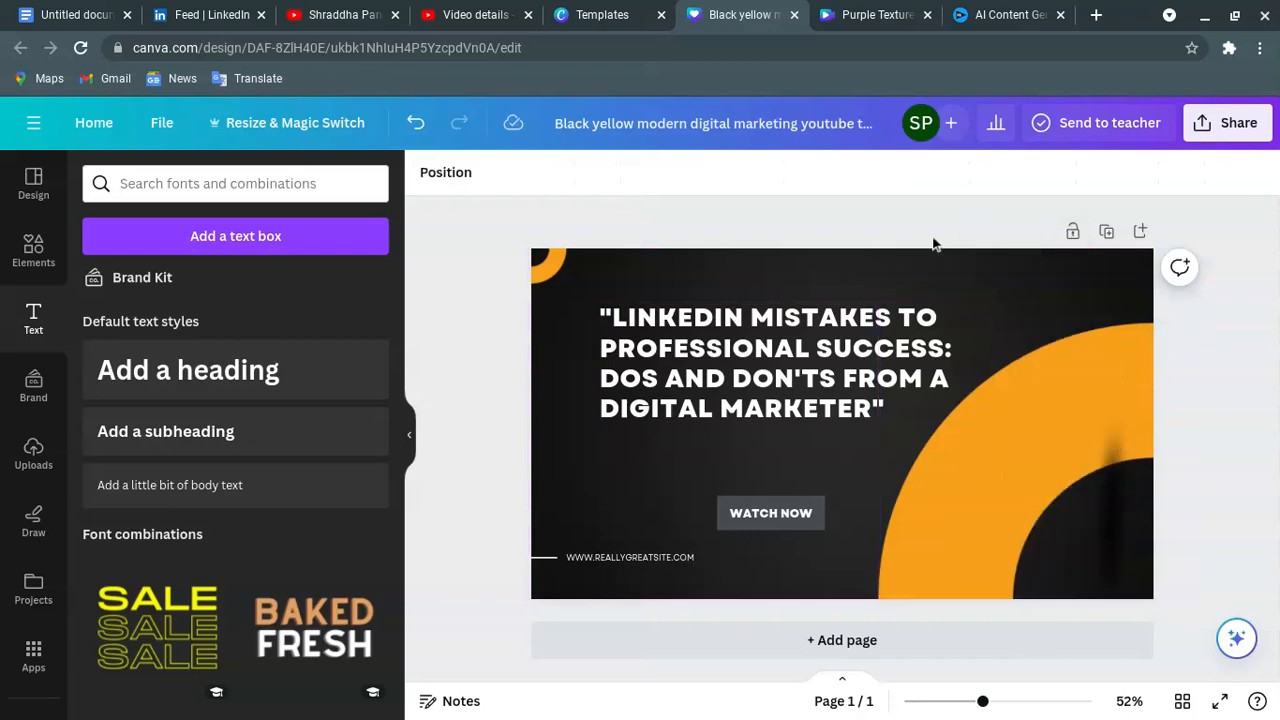
left_click(34, 250)
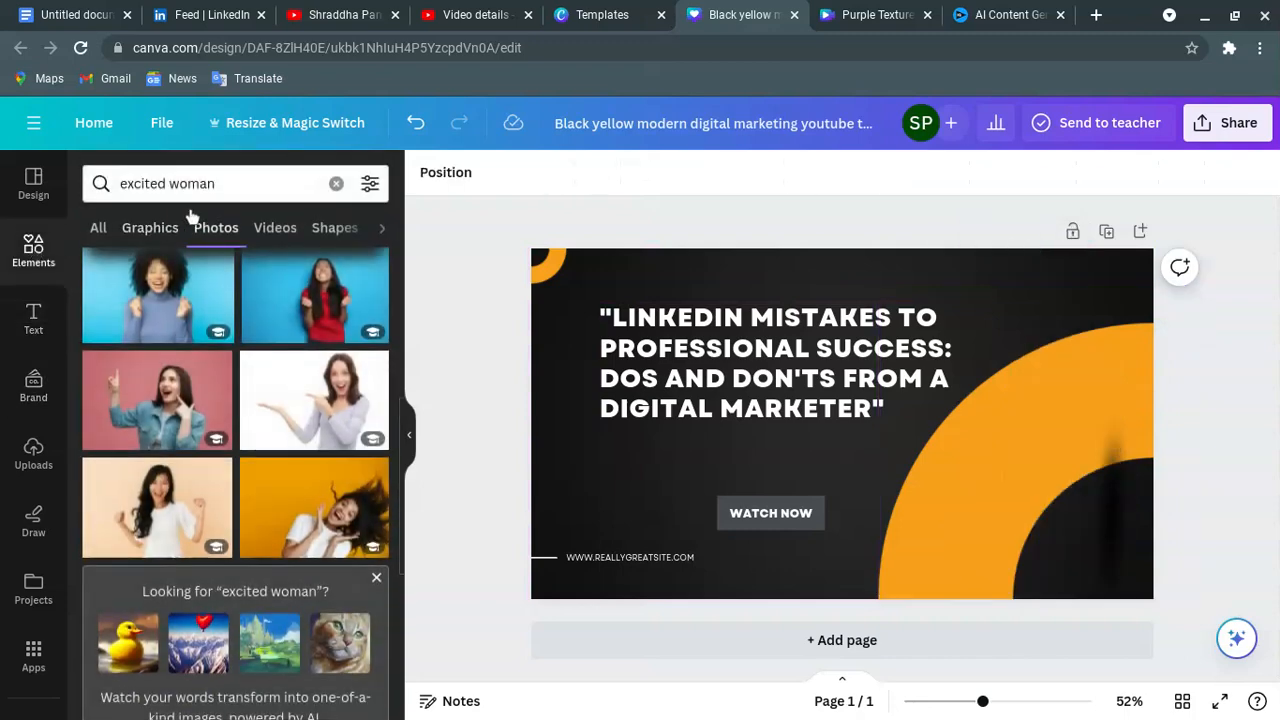
left_click(336, 186)
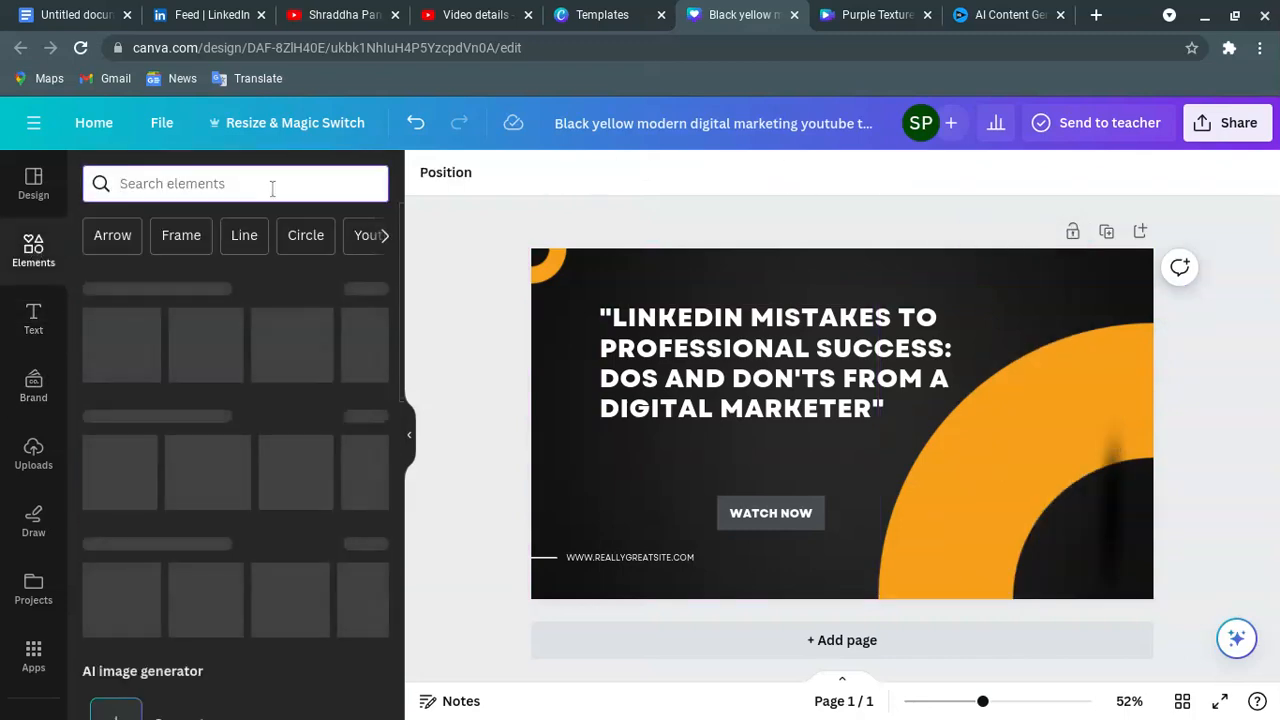
type("don't")
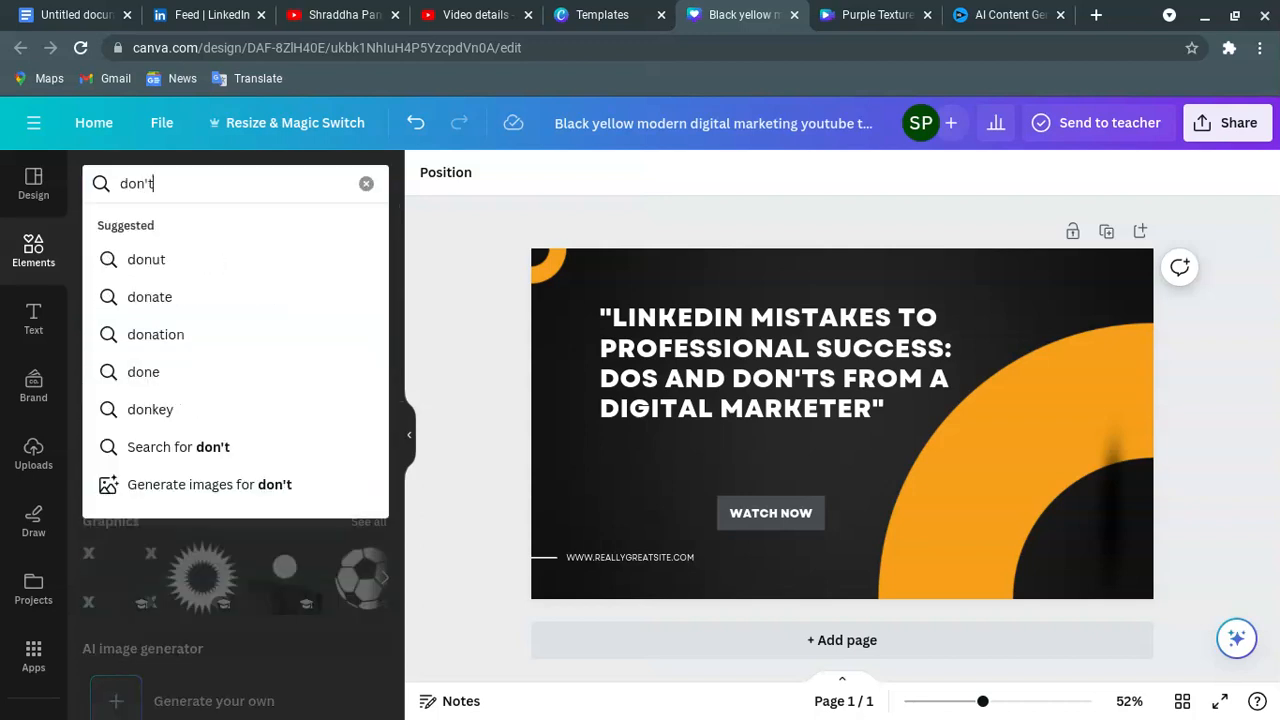
key("Return")
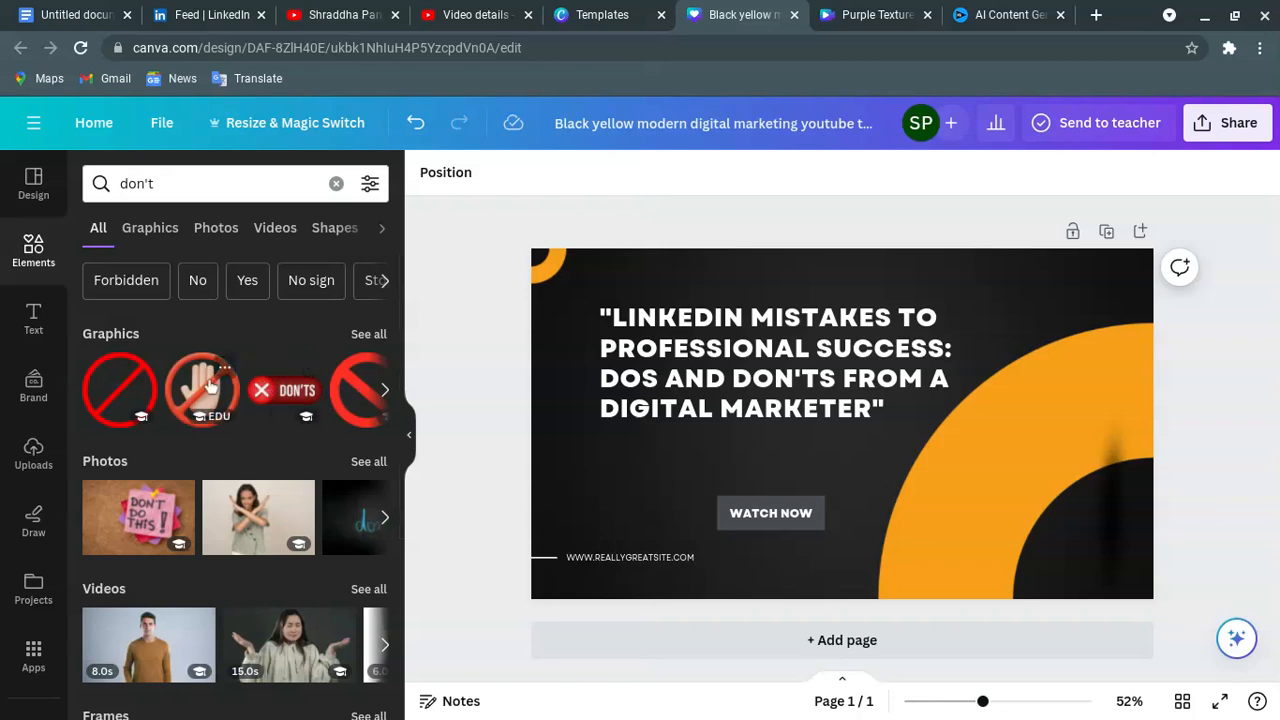
- Add the crossed-out hand graphic, shrink it and place it over the orange arc, and shift the headline away from it
left_click(210, 385)
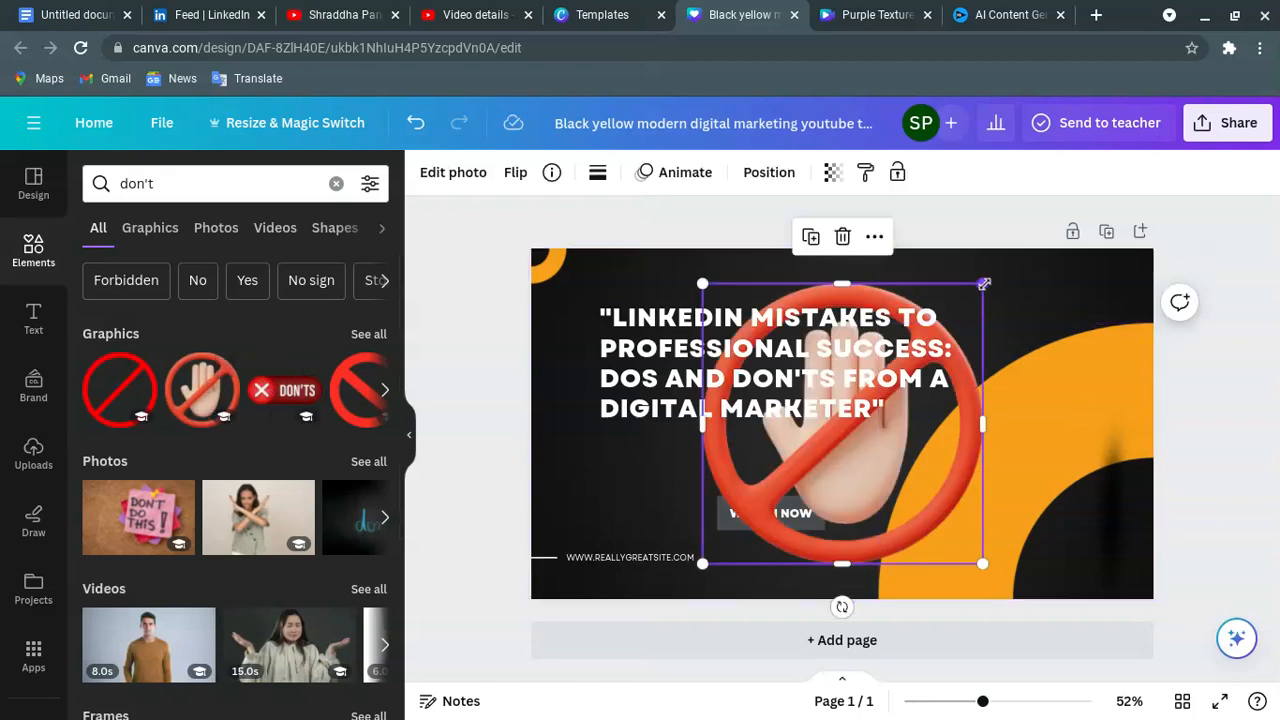
left_click_drag(984, 284, 905, 360)
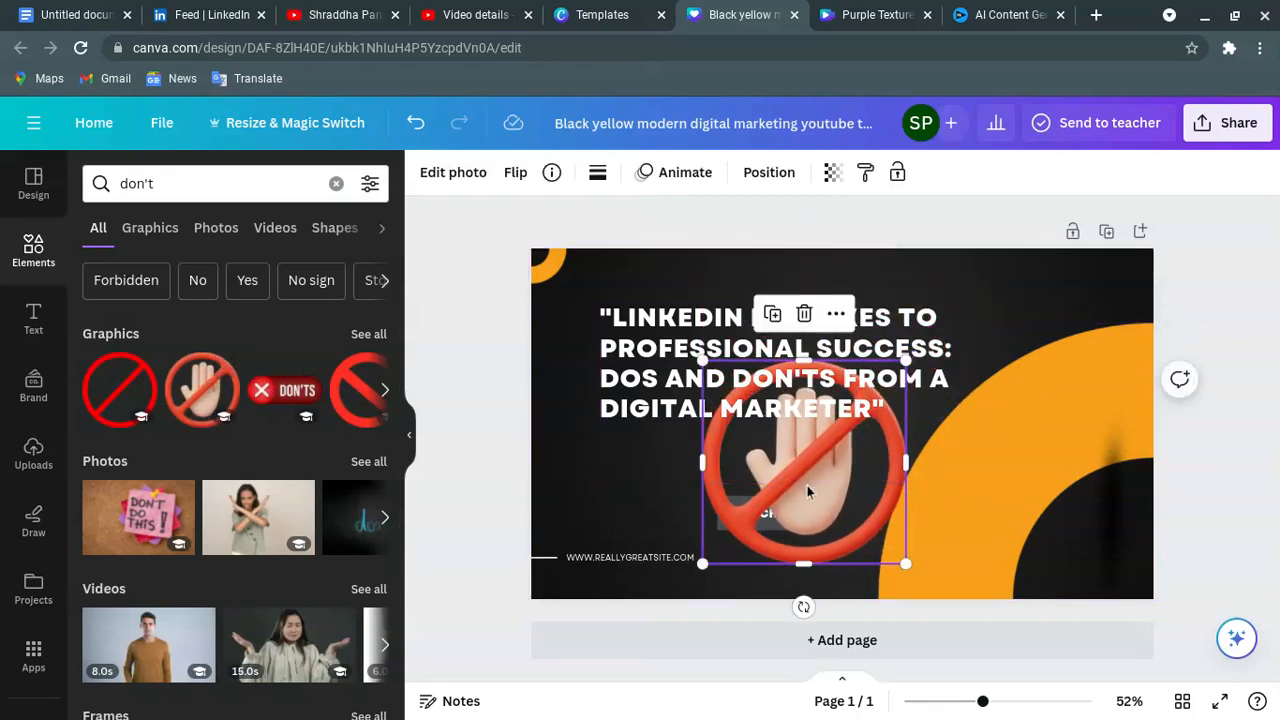
left_click_drag(807, 490, 1040, 489)
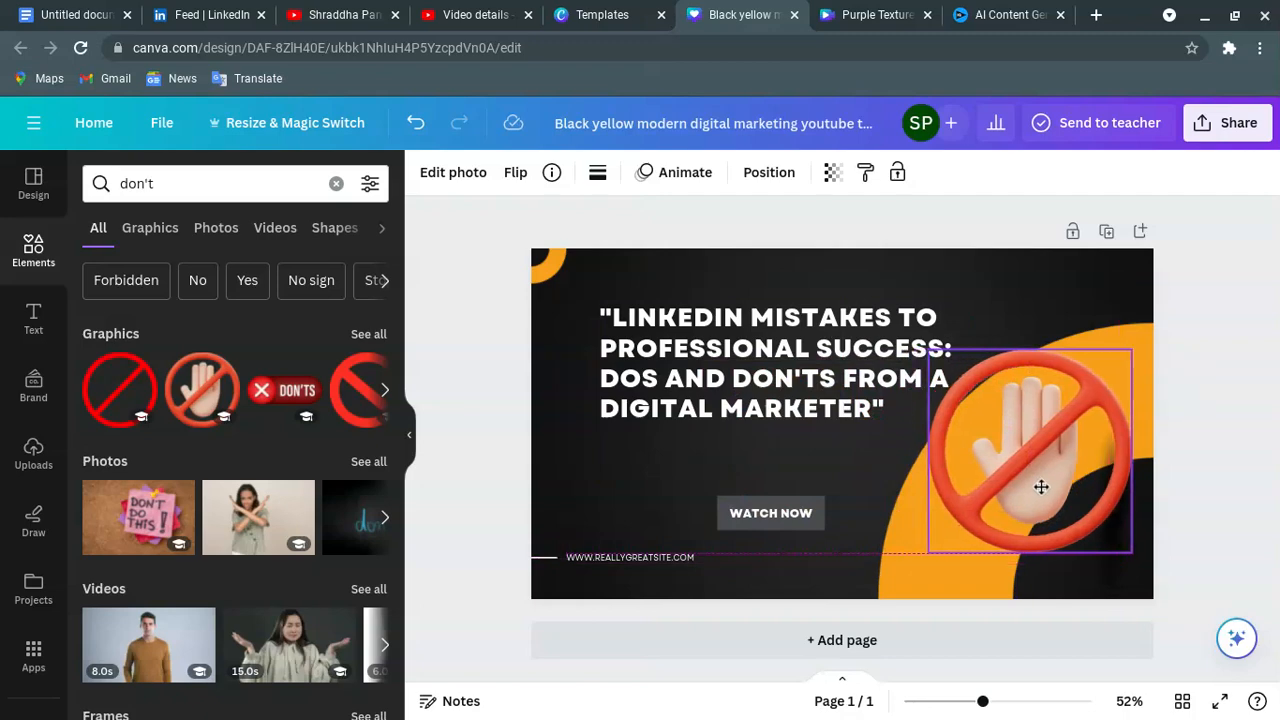
left_click(688, 372)
left_click_drag(688, 372, 660, 366)
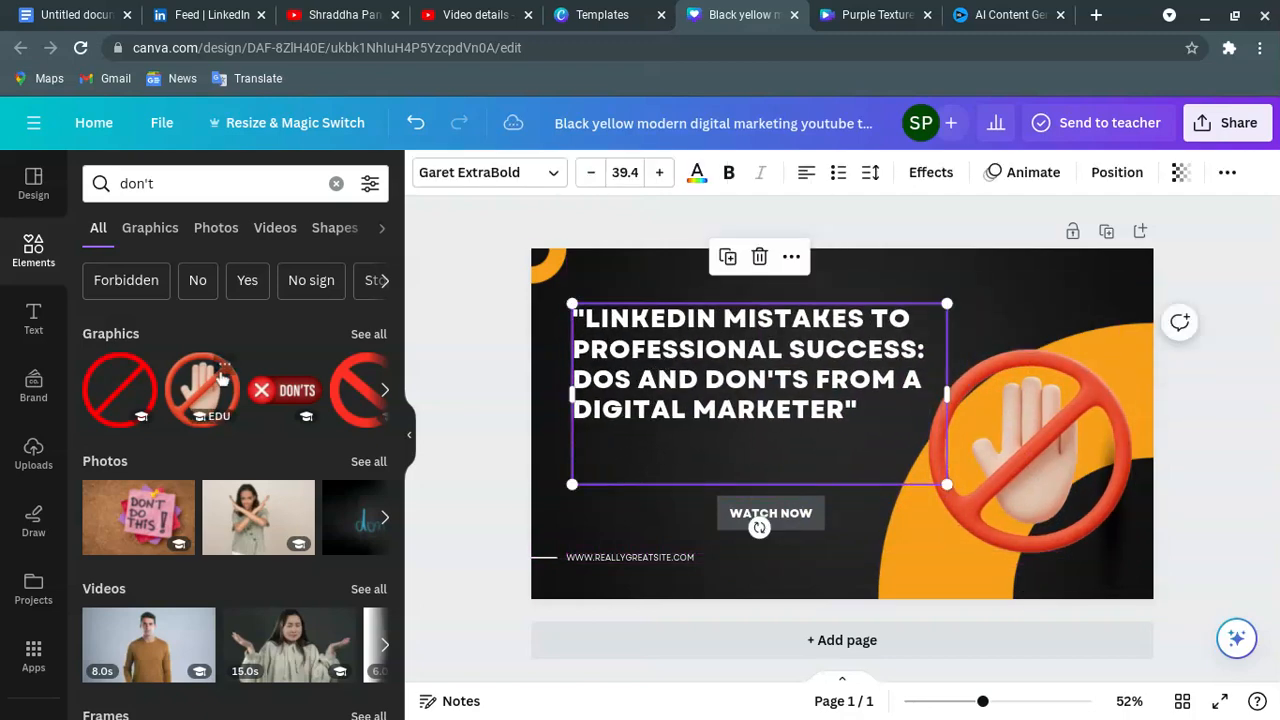
- Replace the crossed-out hand with the graphic of a man in front of an orange cross, placed over the orange arc
left_click(386, 392)
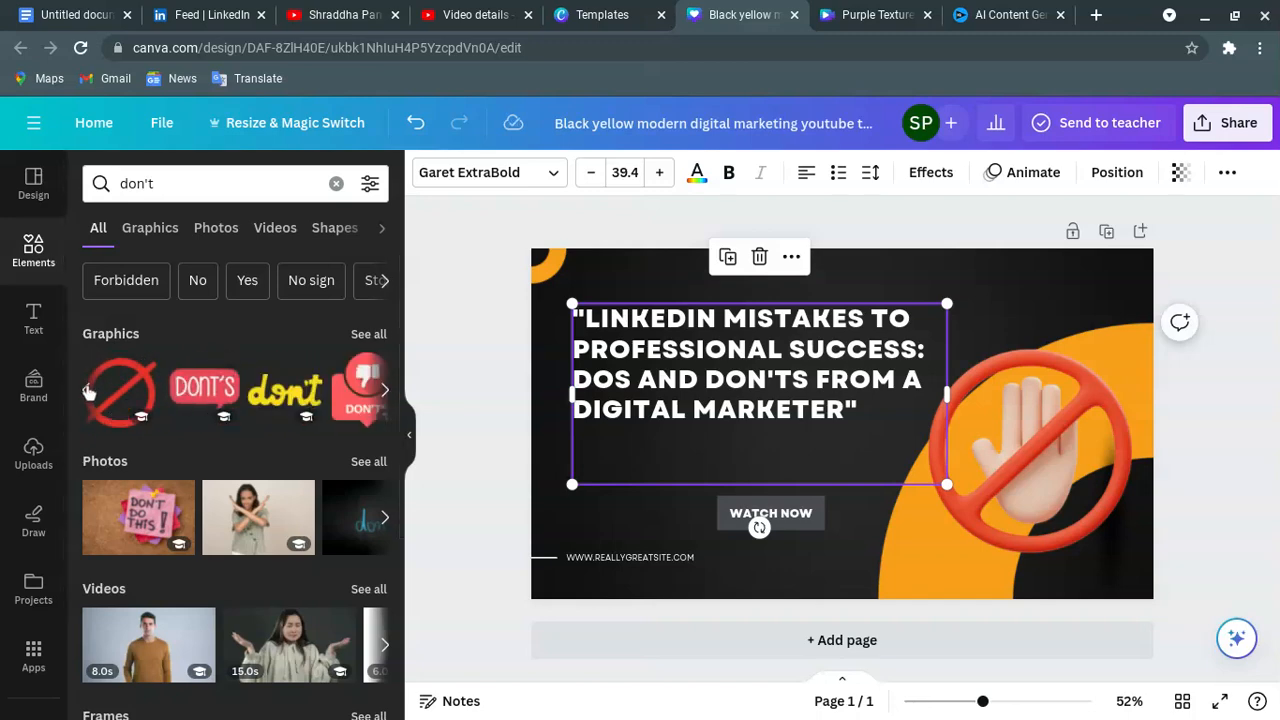
left_click(87, 392)
left_click(282, 398)
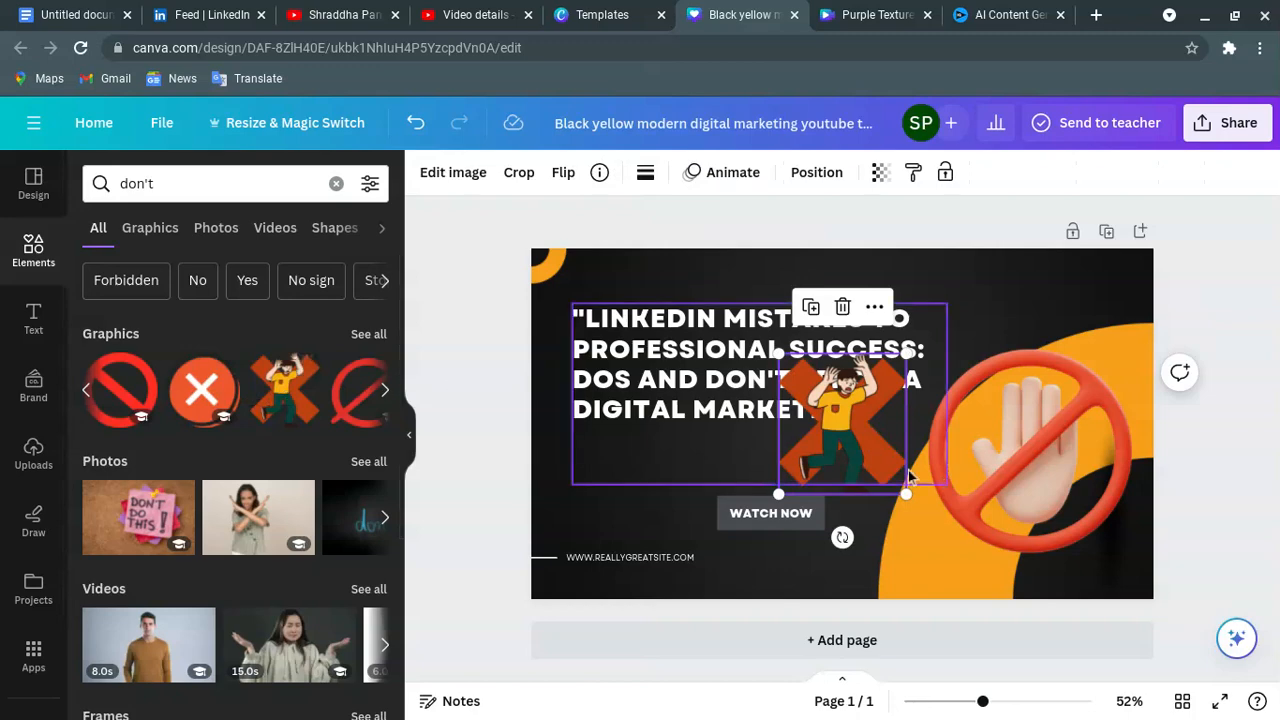
left_click(985, 447)
key("Delete")
left_click(872, 465)
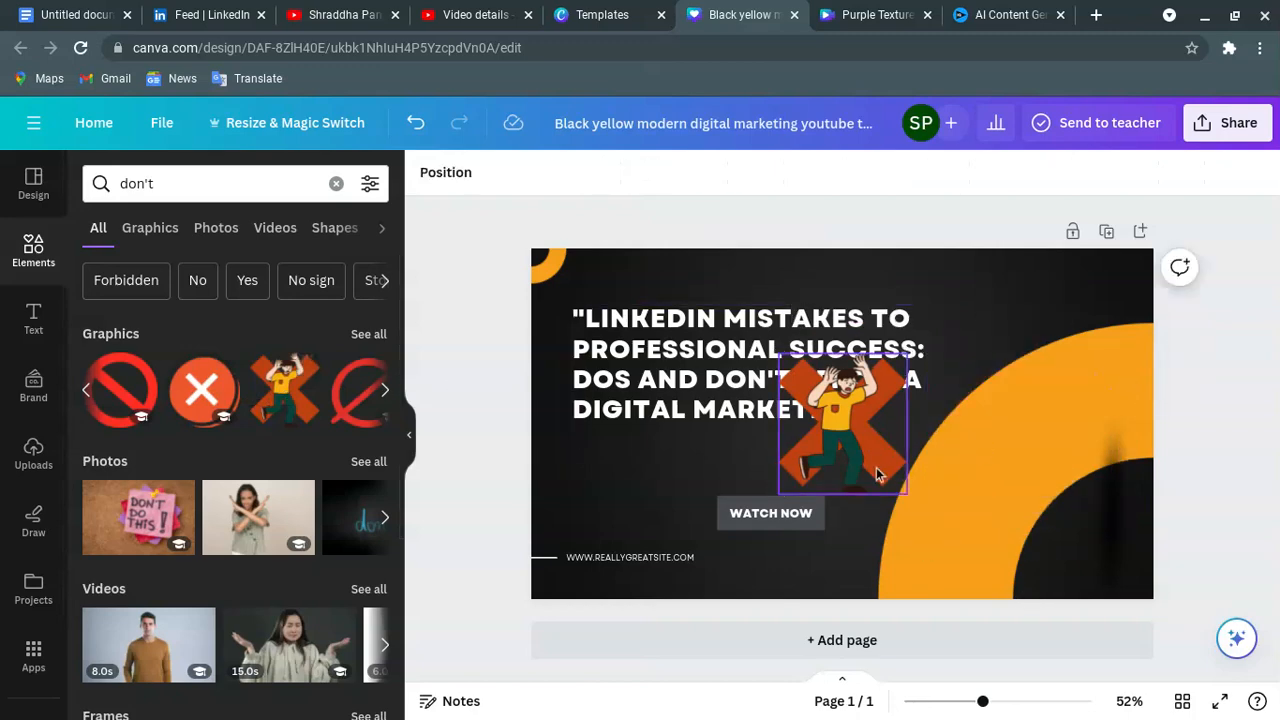
left_click_drag(872, 465, 1077, 493)
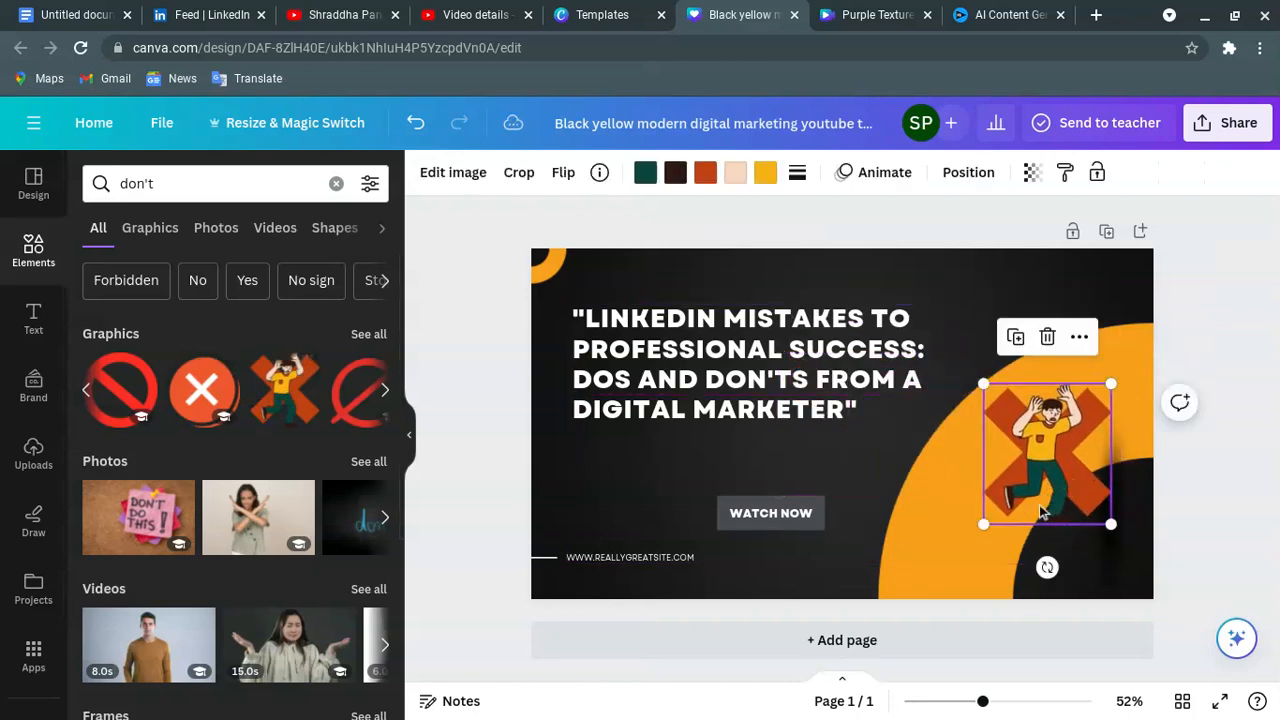
- Find "Prohibited" graphics and replace the man graphic with the white figure leaning on a red prohibition sign, placed over the orange arc
left_click(368, 340)
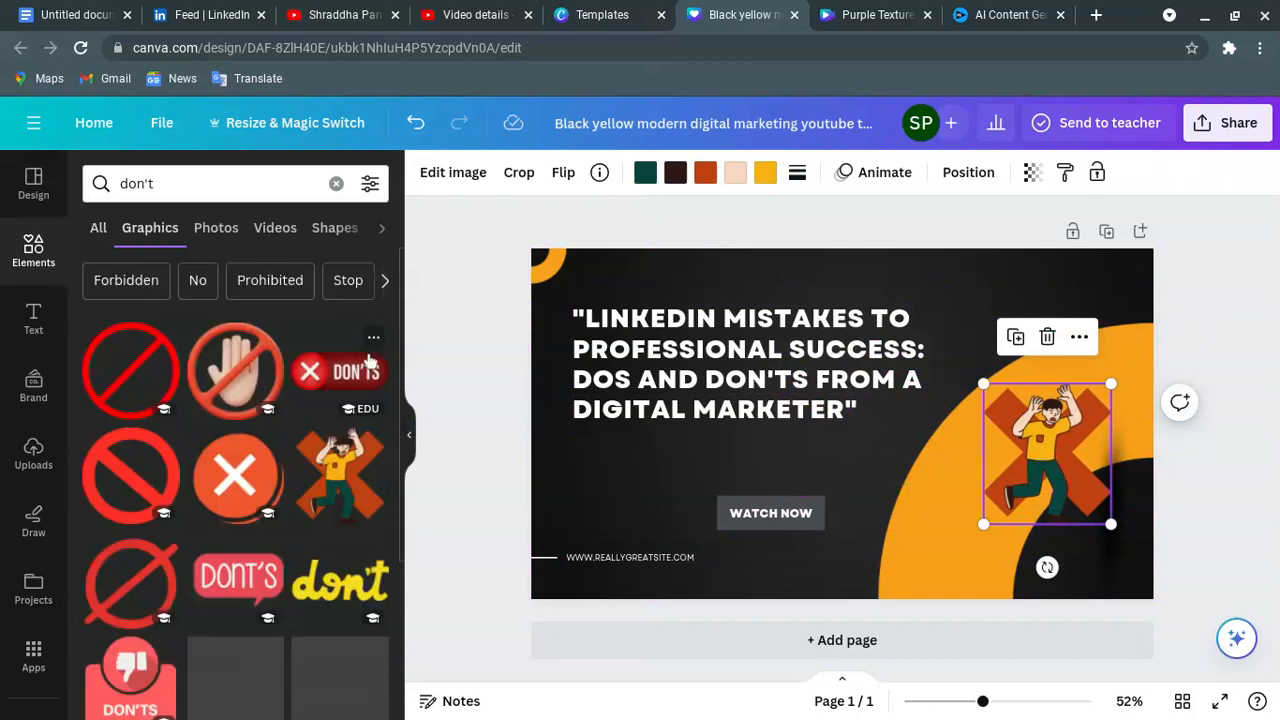
scroll(105, 484, "down", 1)
scroll(192, 218, "up", 1)
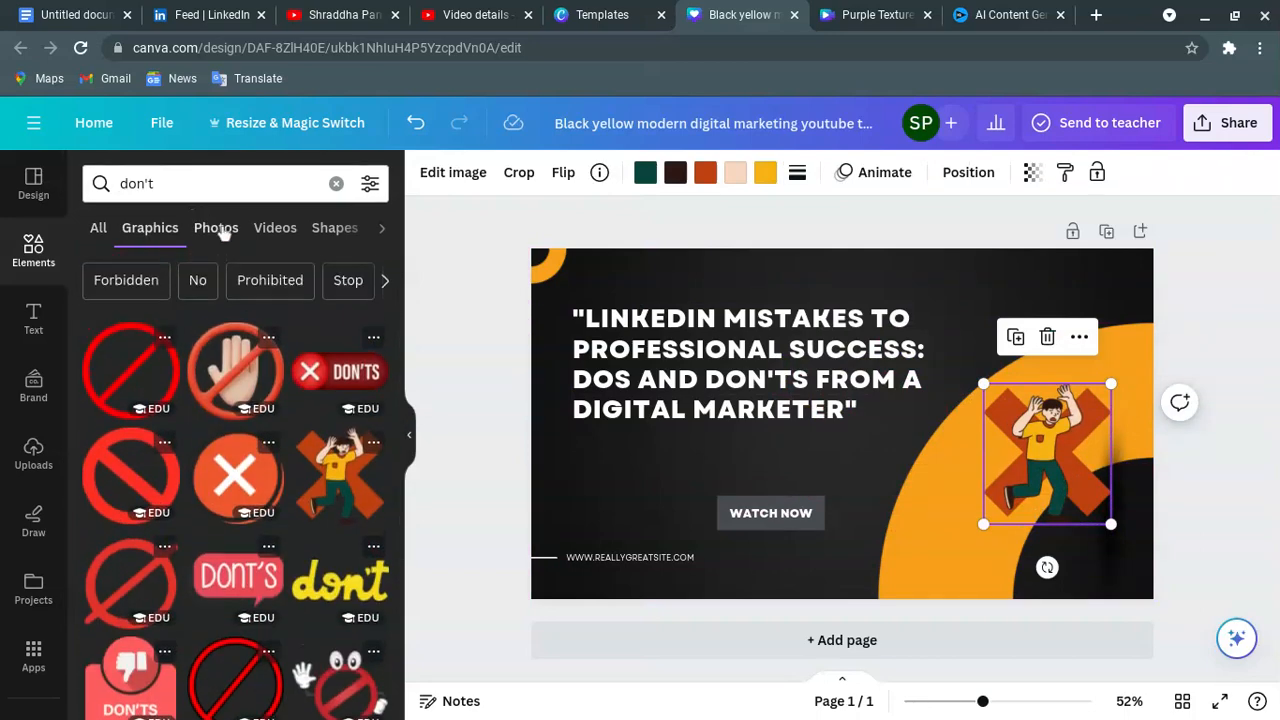
left_click(262, 283)
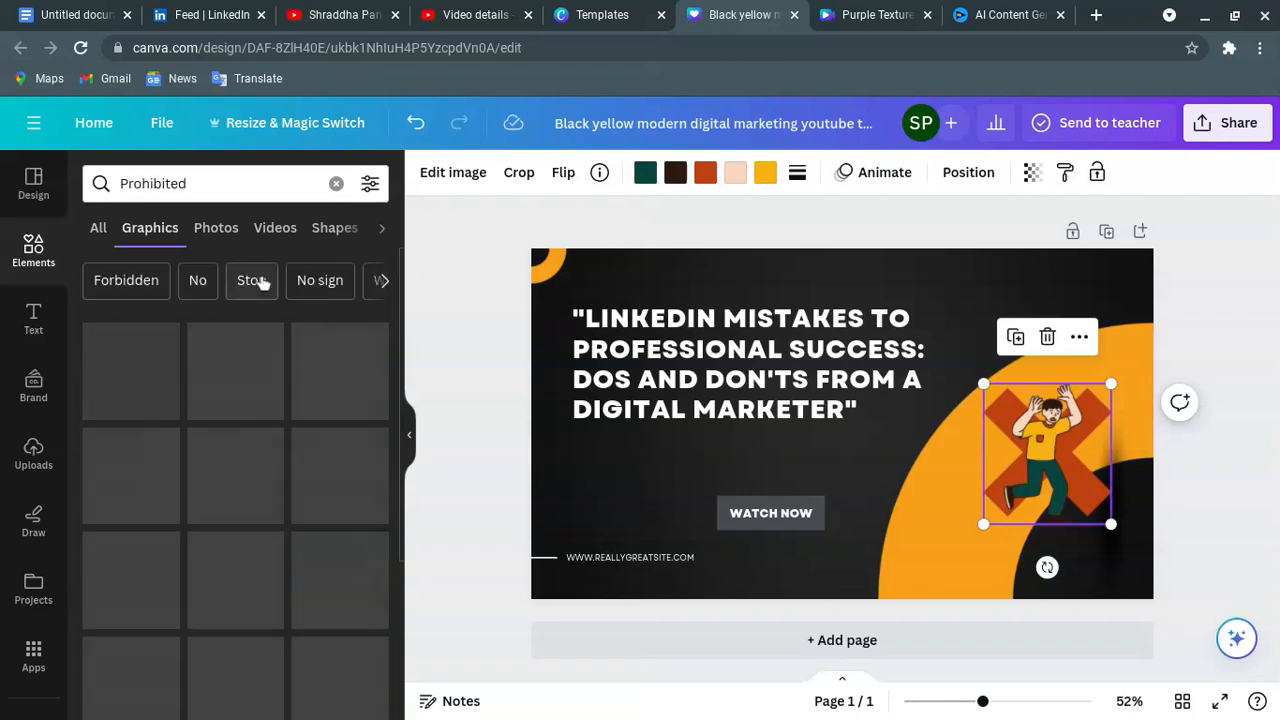
scroll(262, 283, "down", 2)
scroll(278, 327, "up", 2)
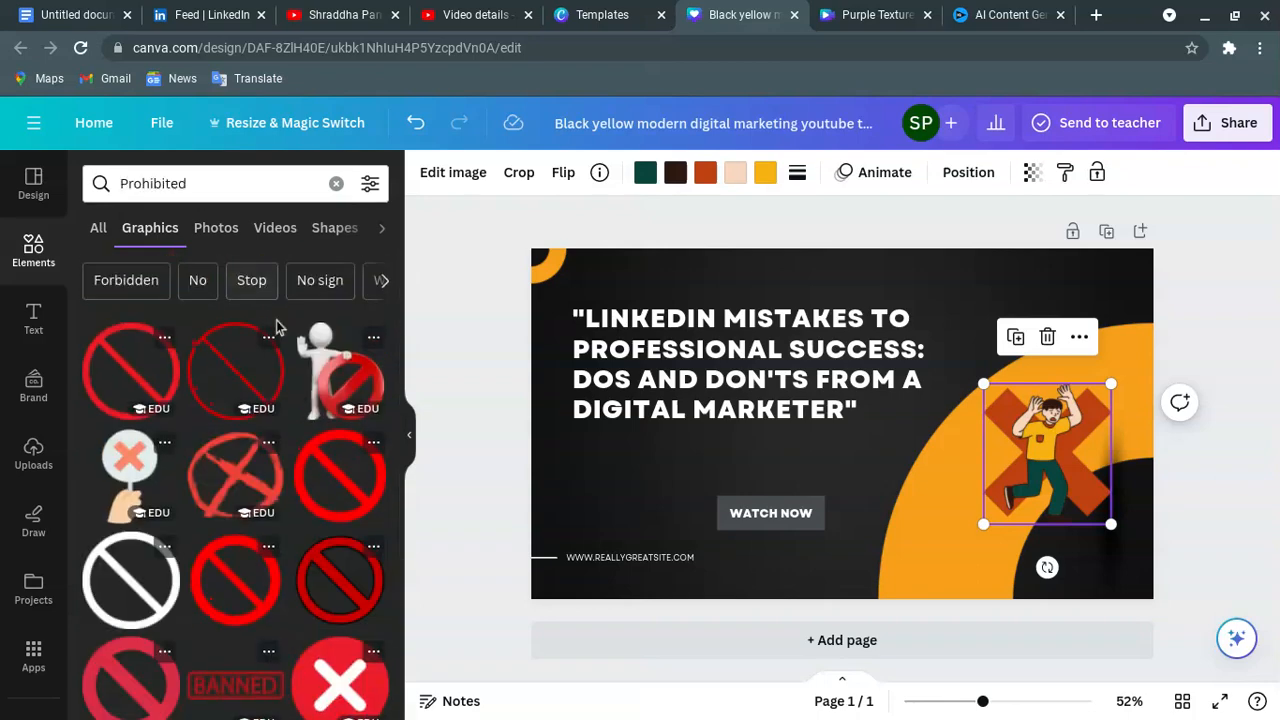
left_click(335, 352)
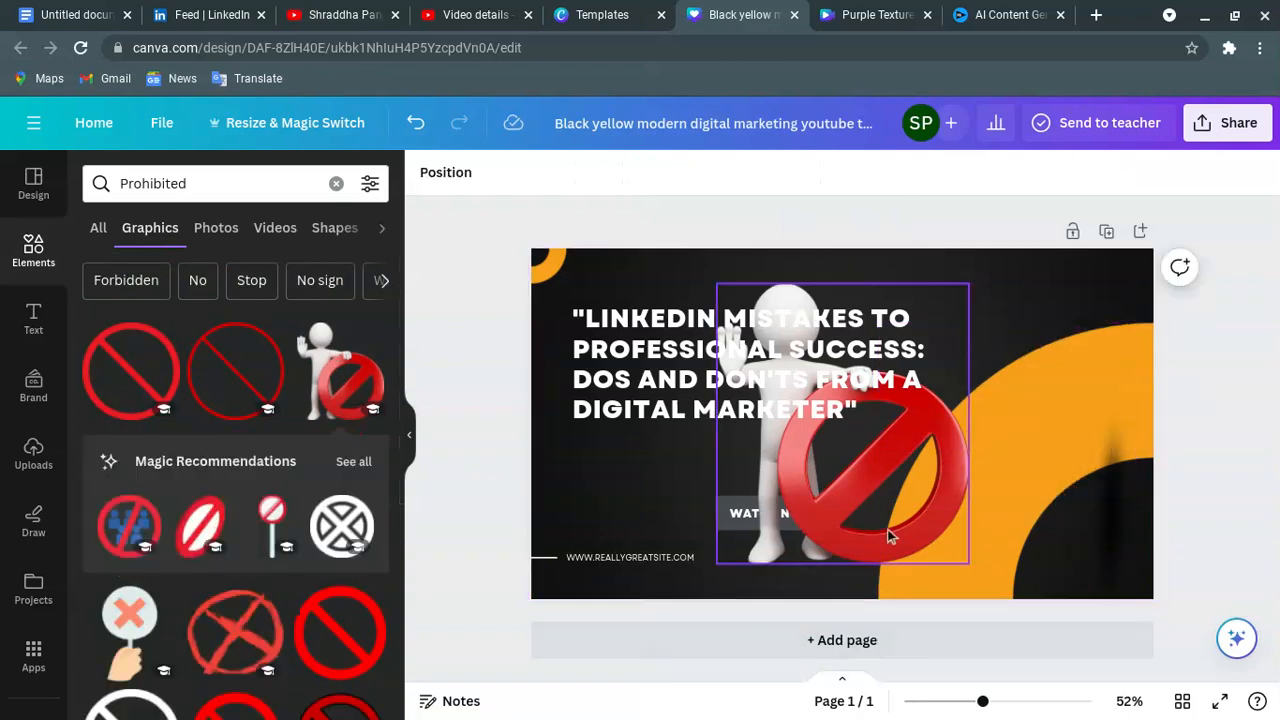
left_click_drag(883, 500, 1083, 512)
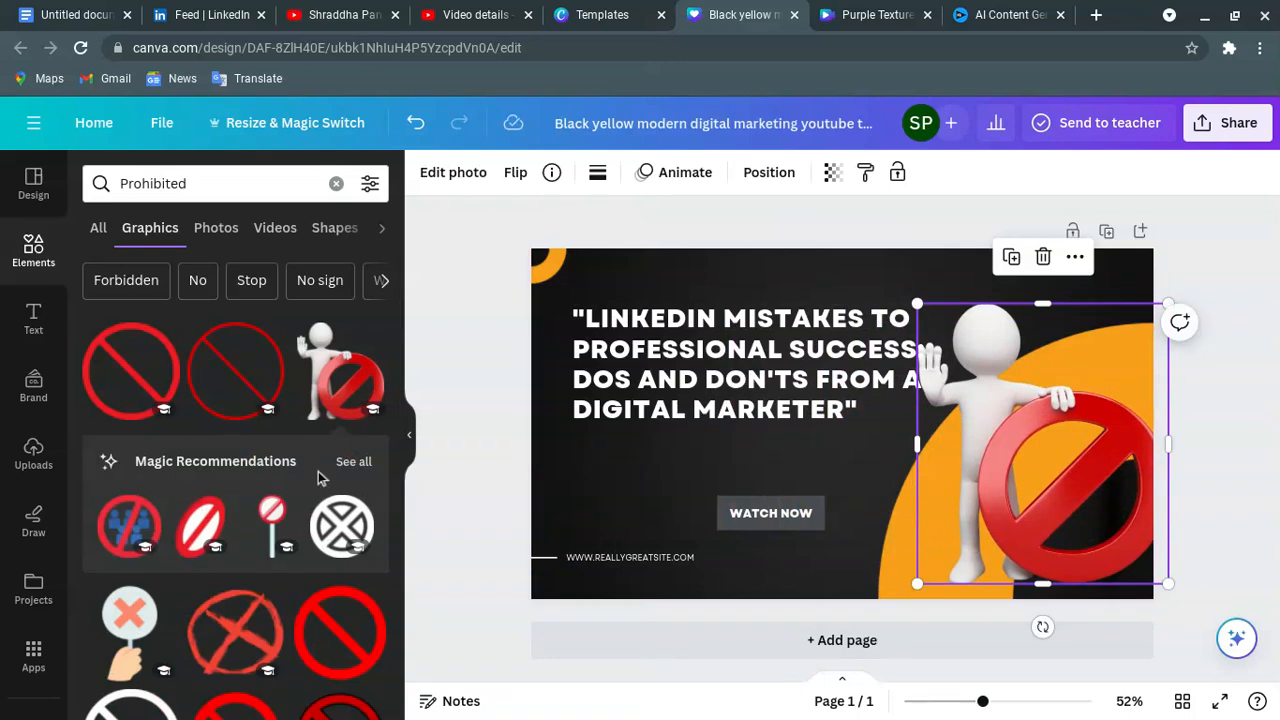
- Shrink the white figure so it clears the headline and move the headline slightly down towards the thumbnail's left margin
left_click(353, 462)
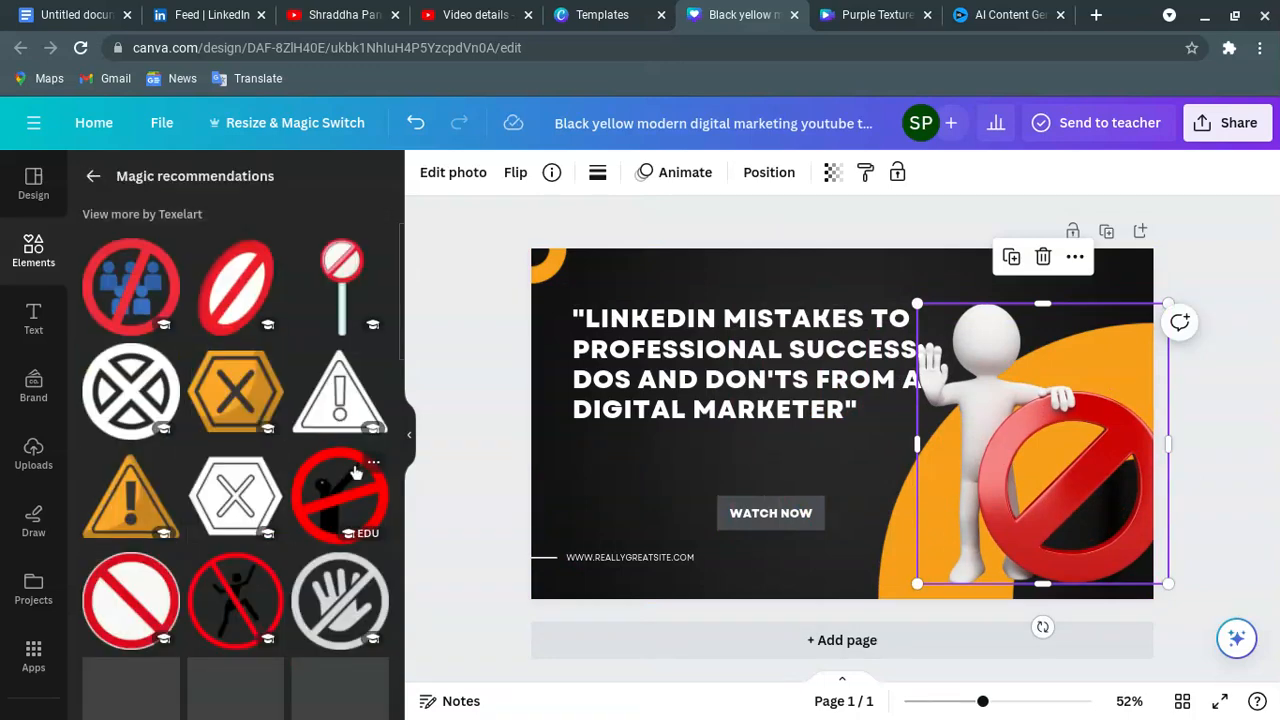
scroll(300, 470, "down", 2)
scroll(250, 518, "down", 3)
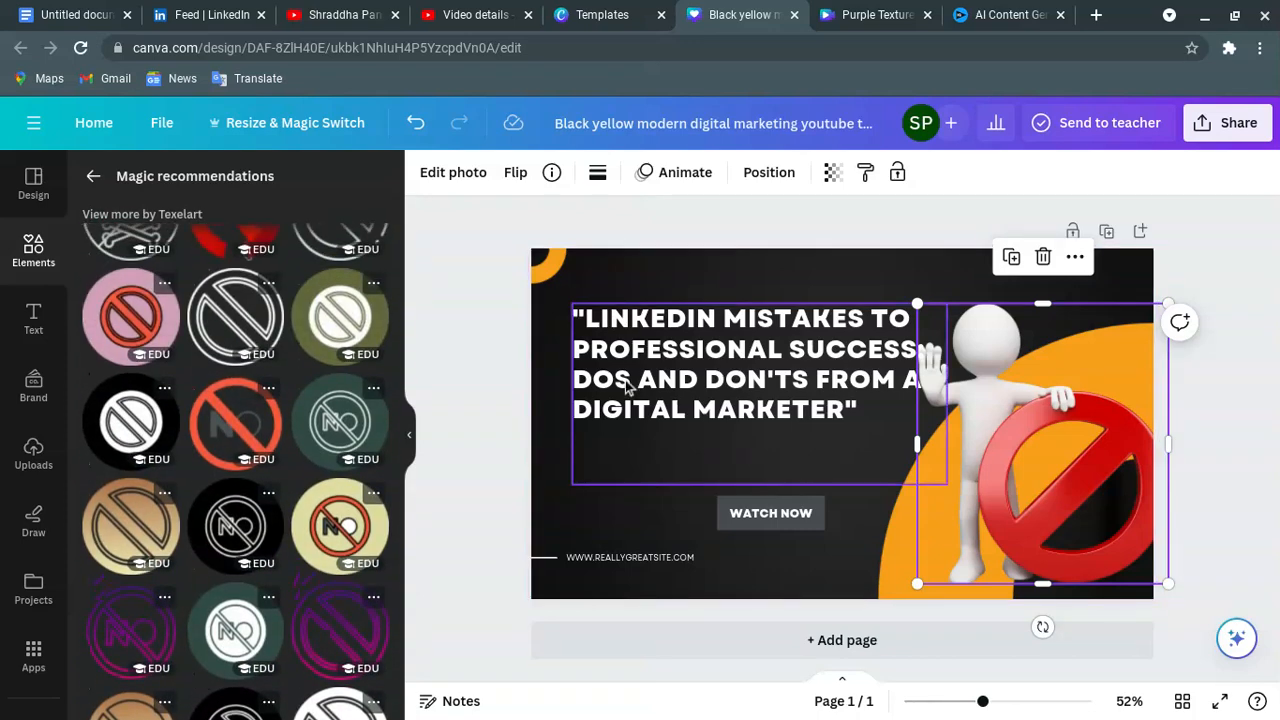
left_click_drag(917, 304, 956, 364)
left_click(1176, 282)
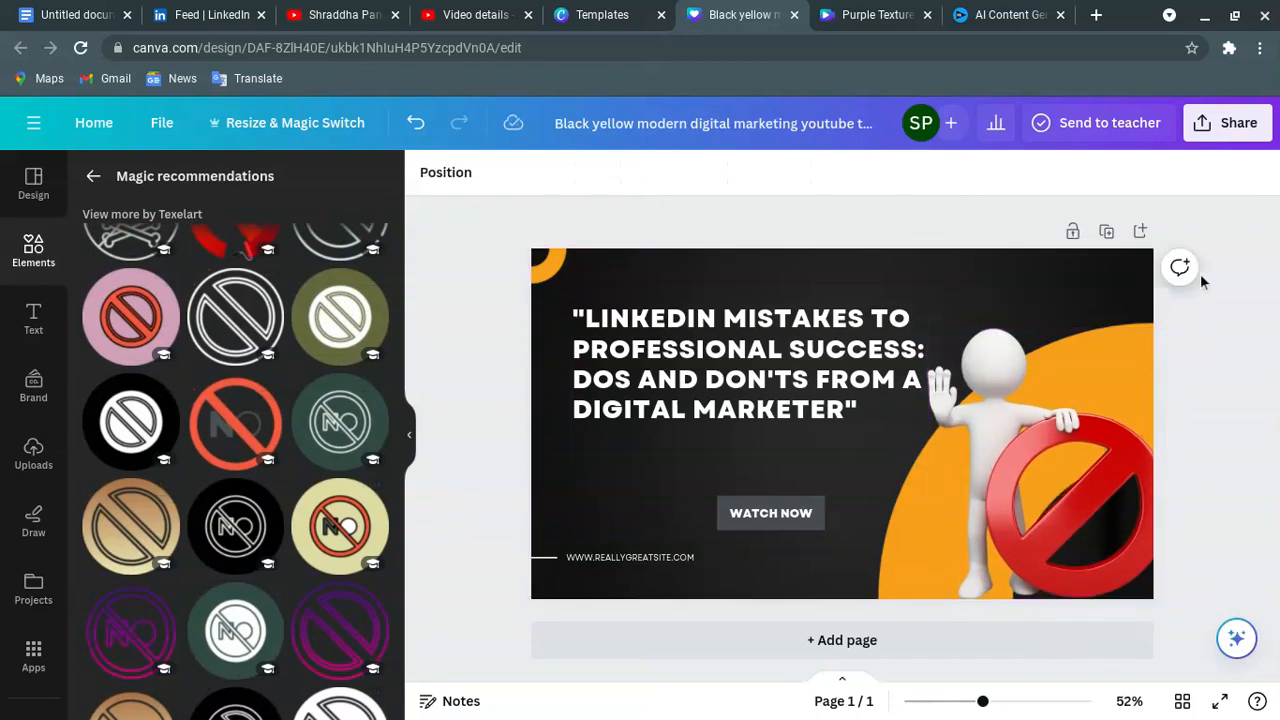
left_click_drag(665, 326, 659, 340)
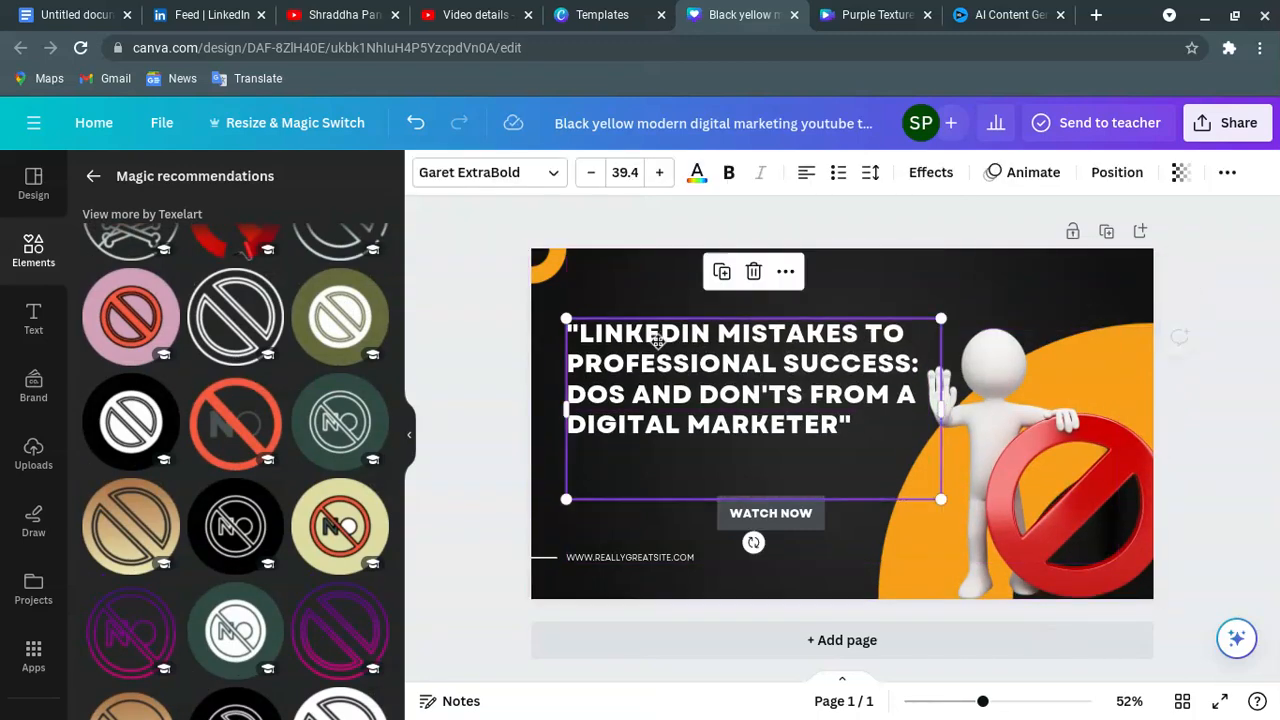
left_click(652, 293)
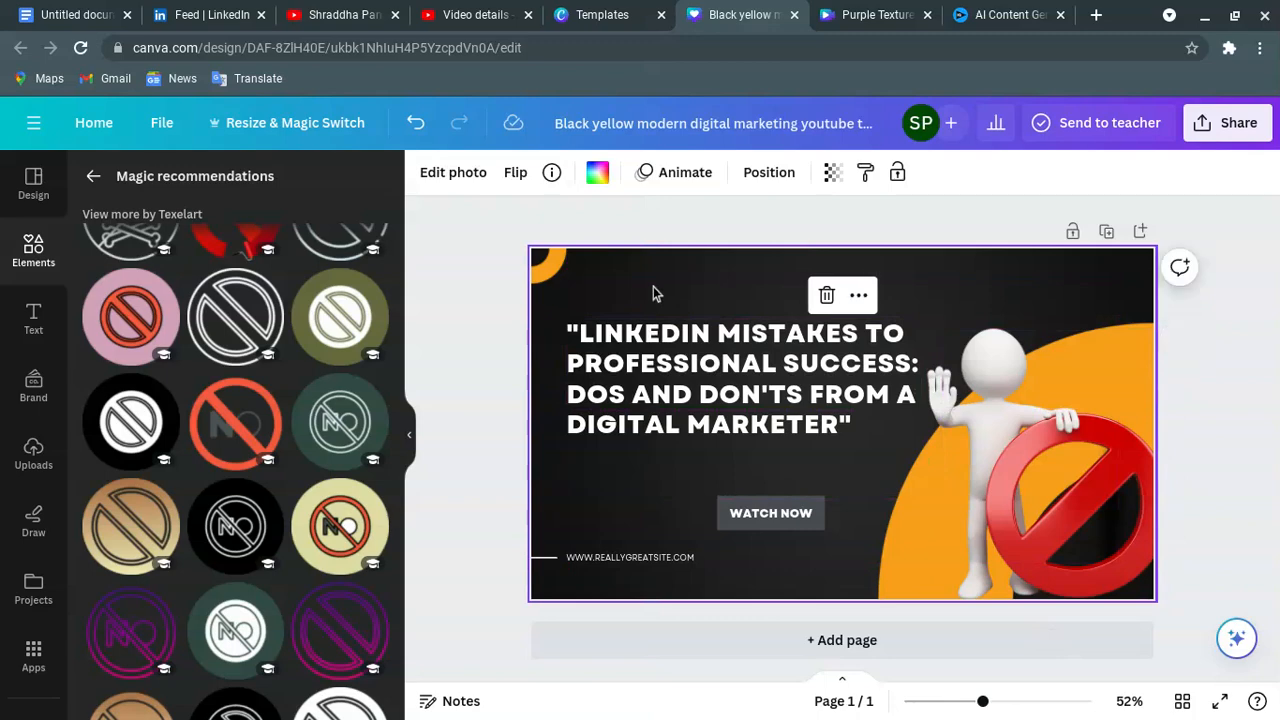
- Change the headline's text colour to the default dark blue and apply that colour change to all matching text in the design
left_click(651, 340)
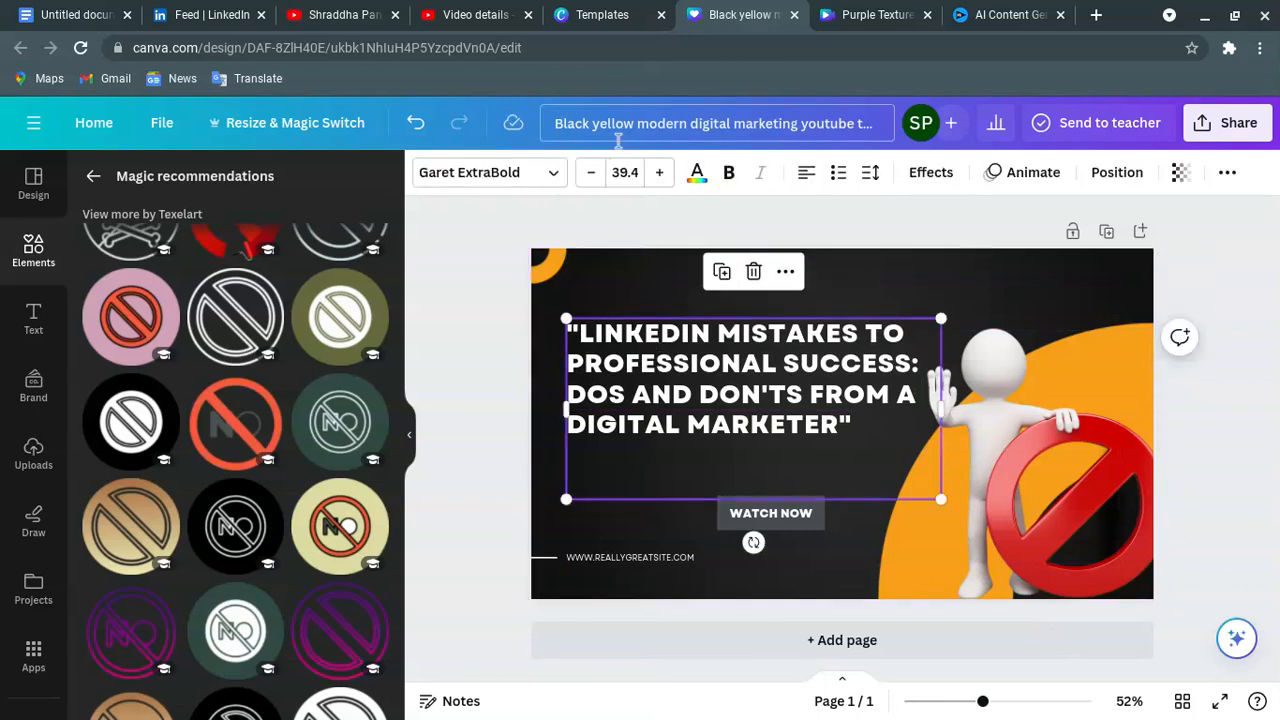
left_click(698, 172)
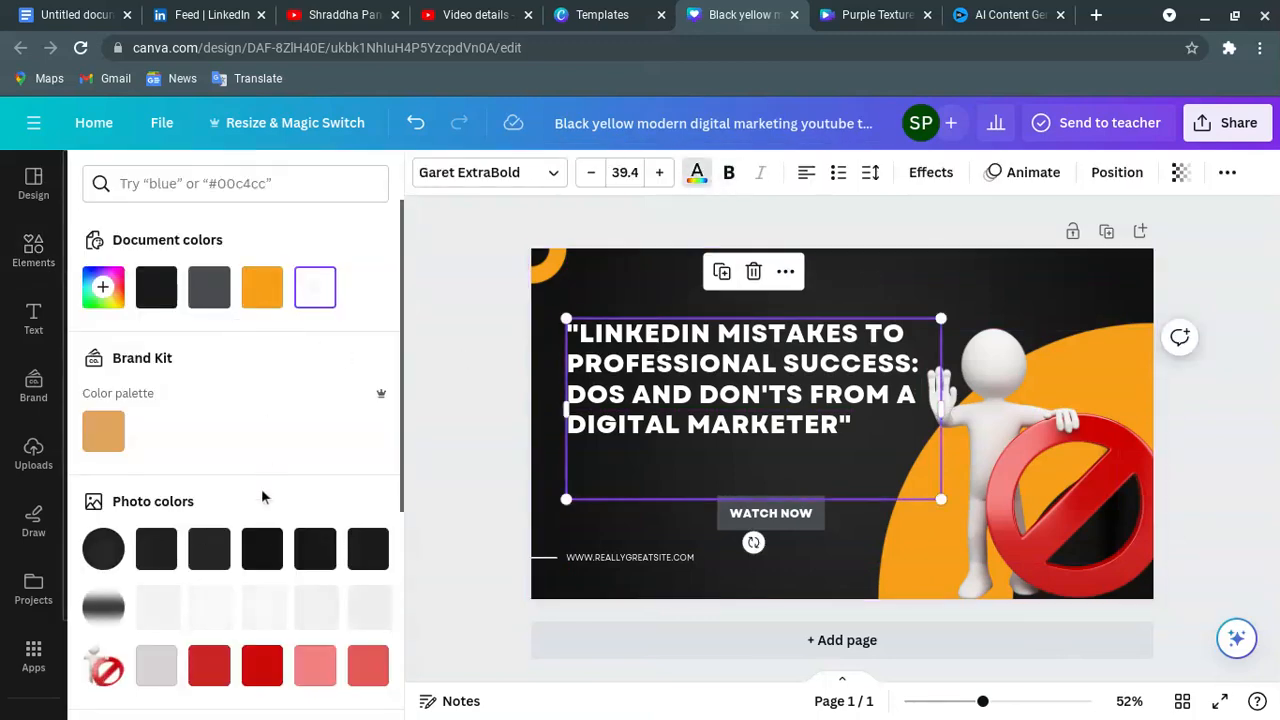
scroll(265, 580, "down", 2)
scroll(370, 560, "down", 2)
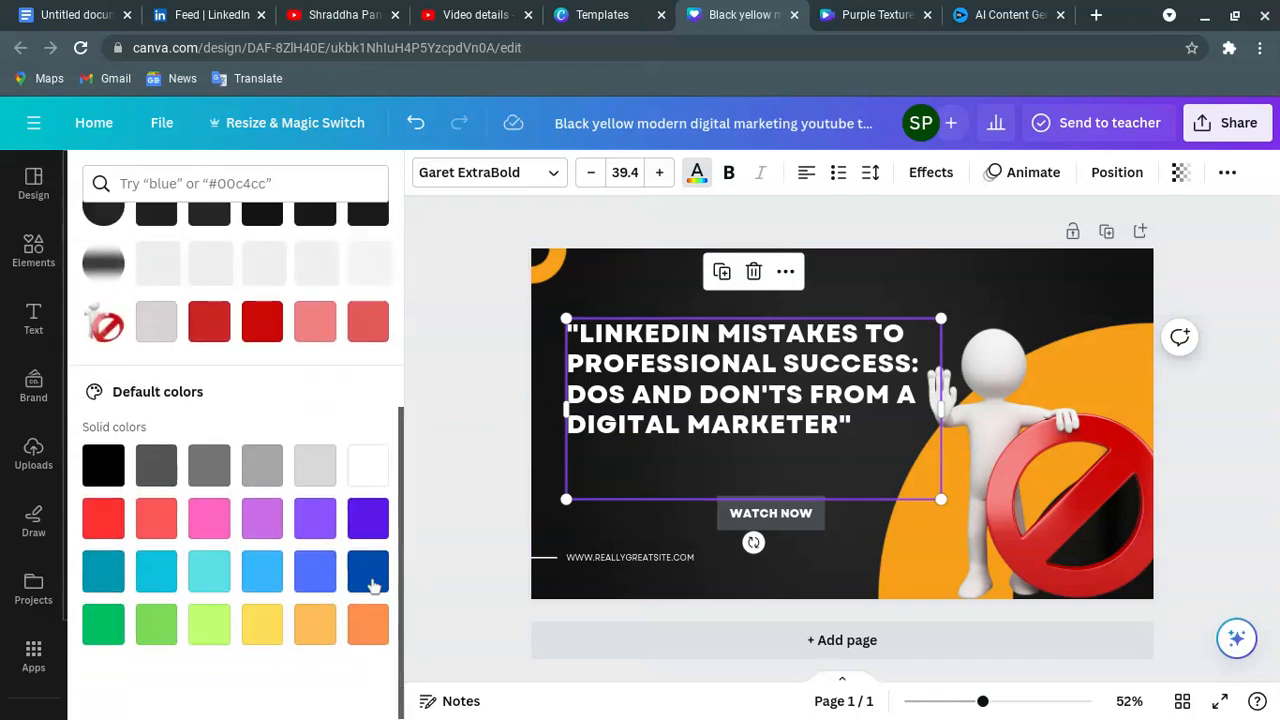
left_click(370, 569)
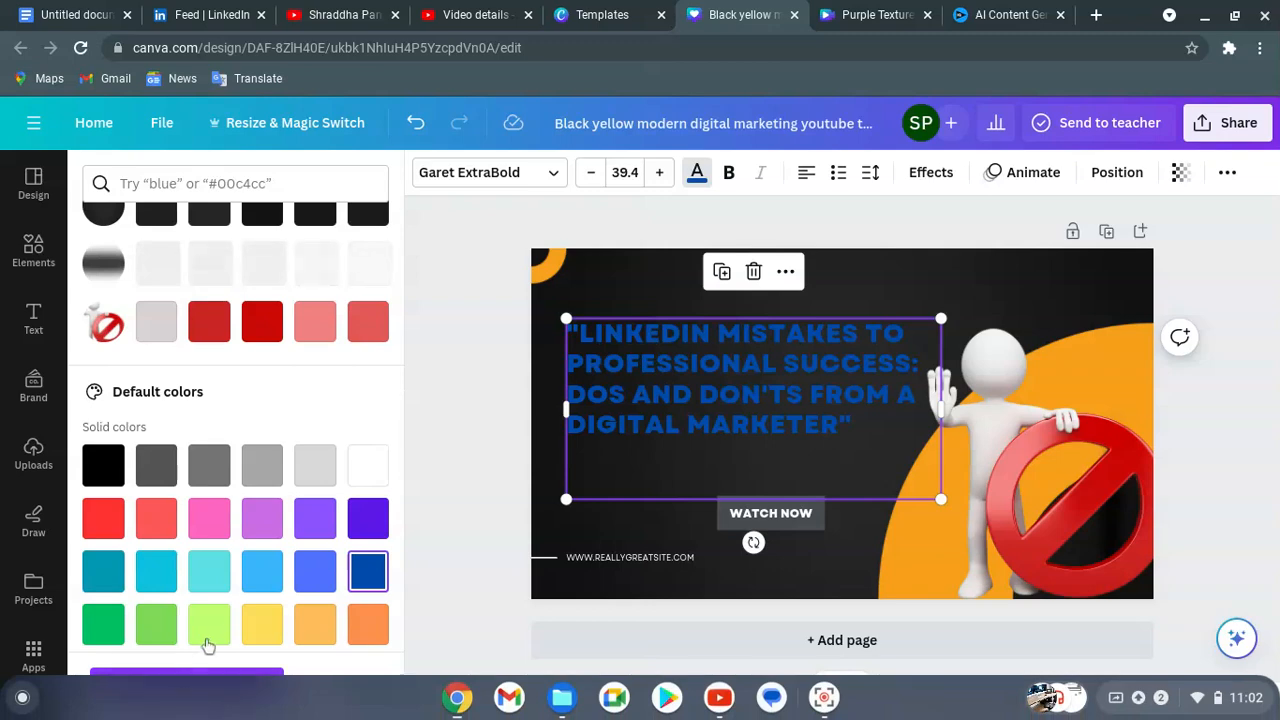
left_click(209, 686)
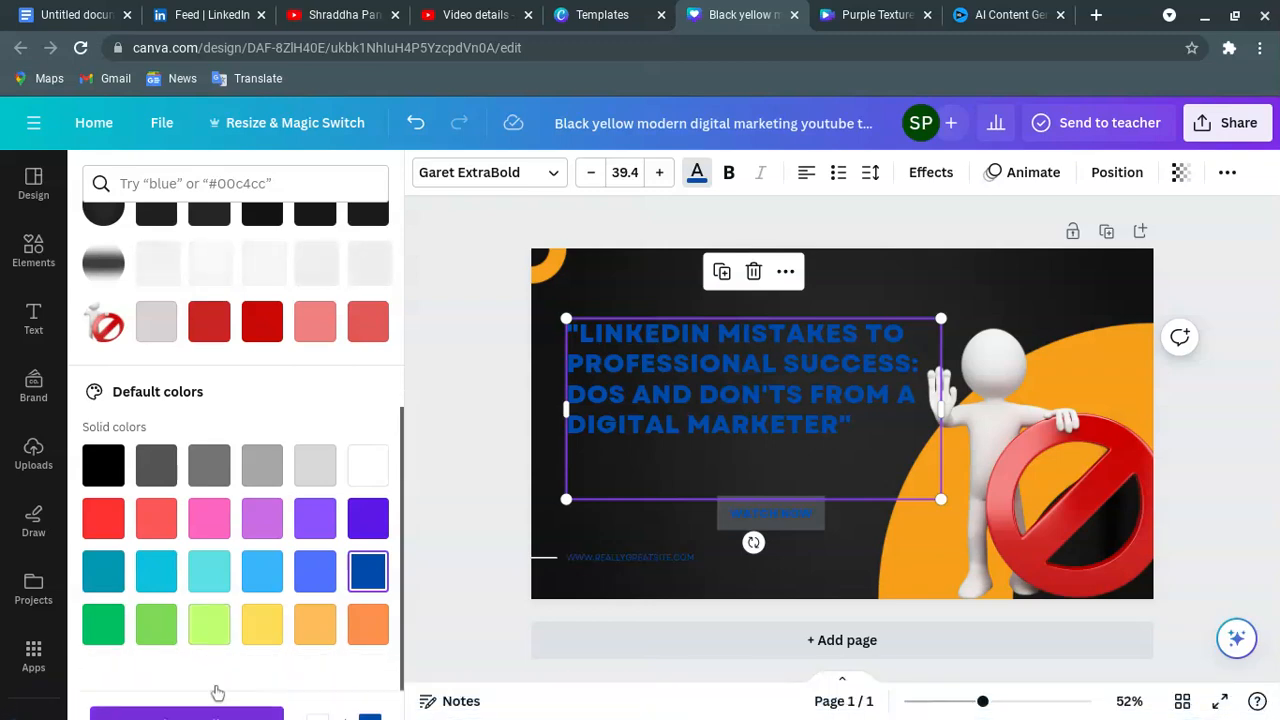
left_click(930, 288)
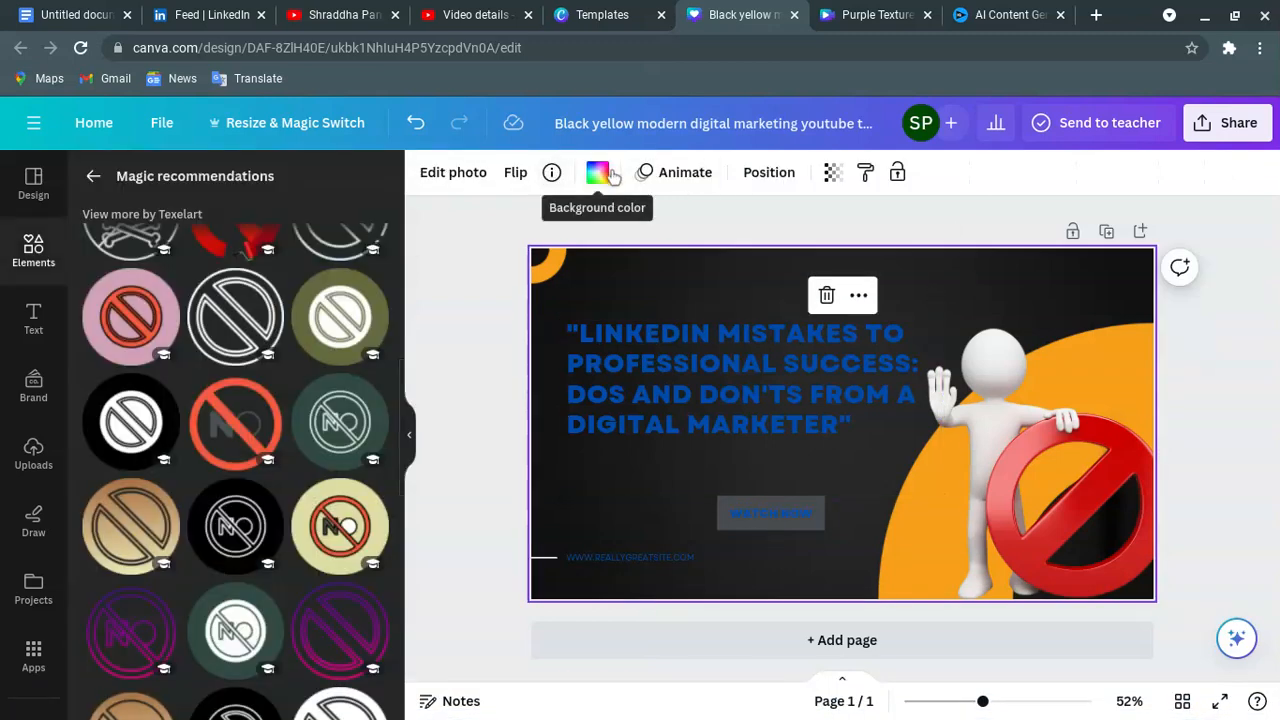
- Try a white background for the thumbnail, then undo it together with the dark blue recolouring of the text
left_click(599, 174)
left_click(369, 287)
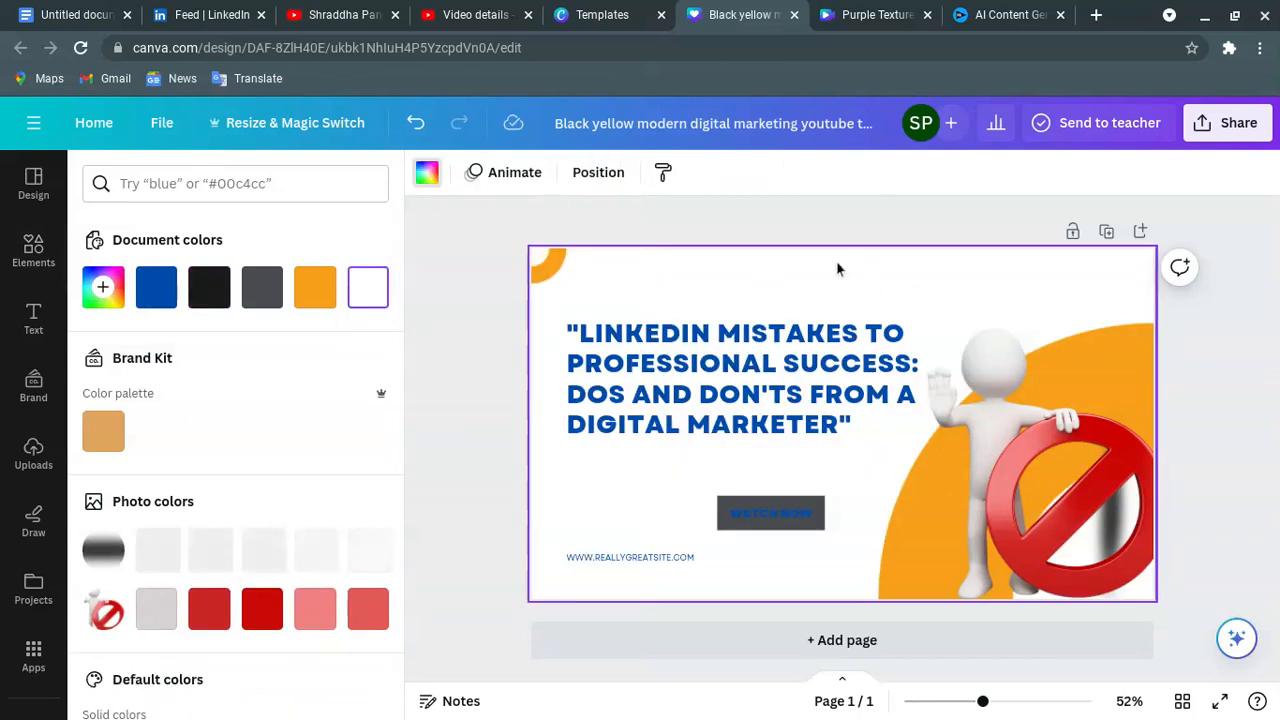
left_click(775, 512)
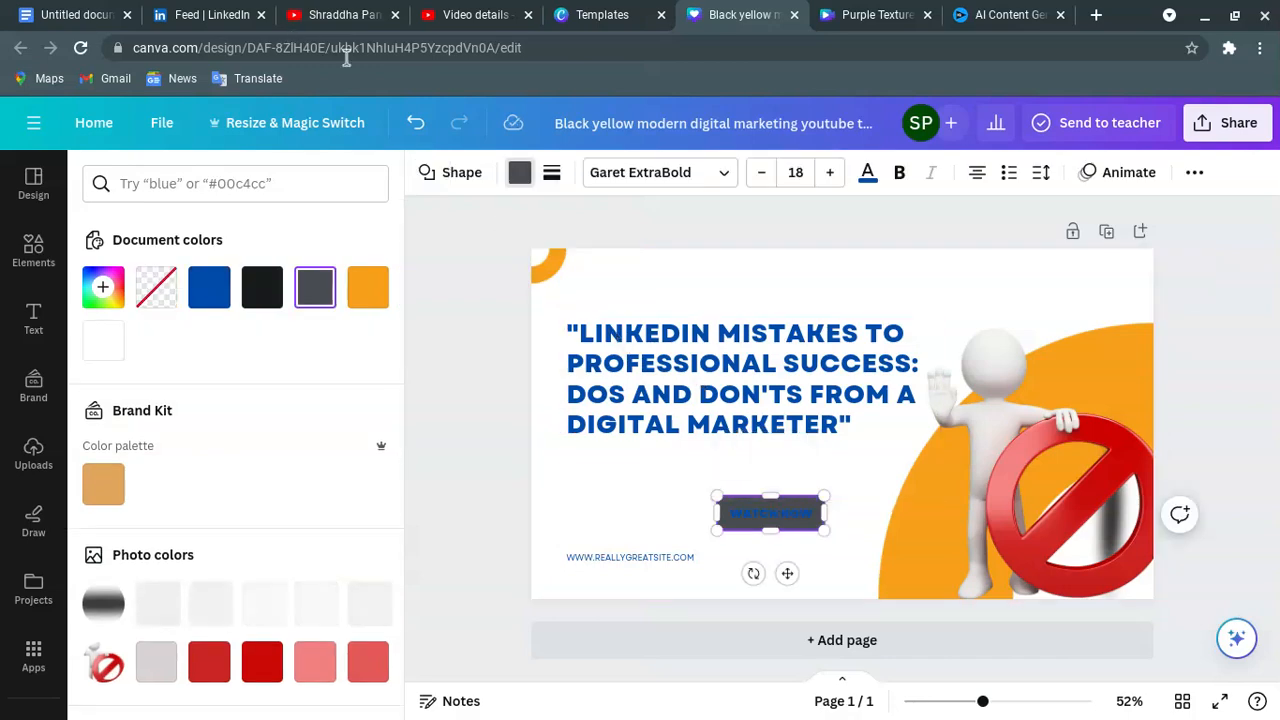
left_click(413, 122)
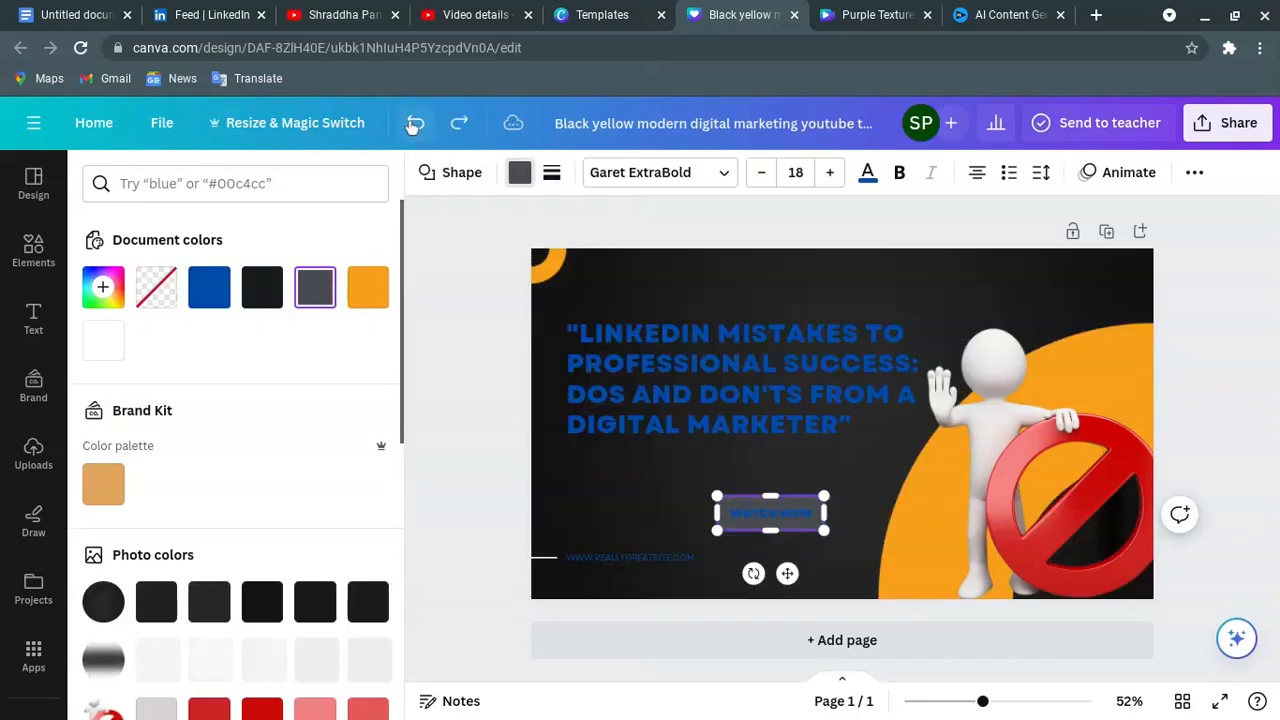
left_click(413, 122)
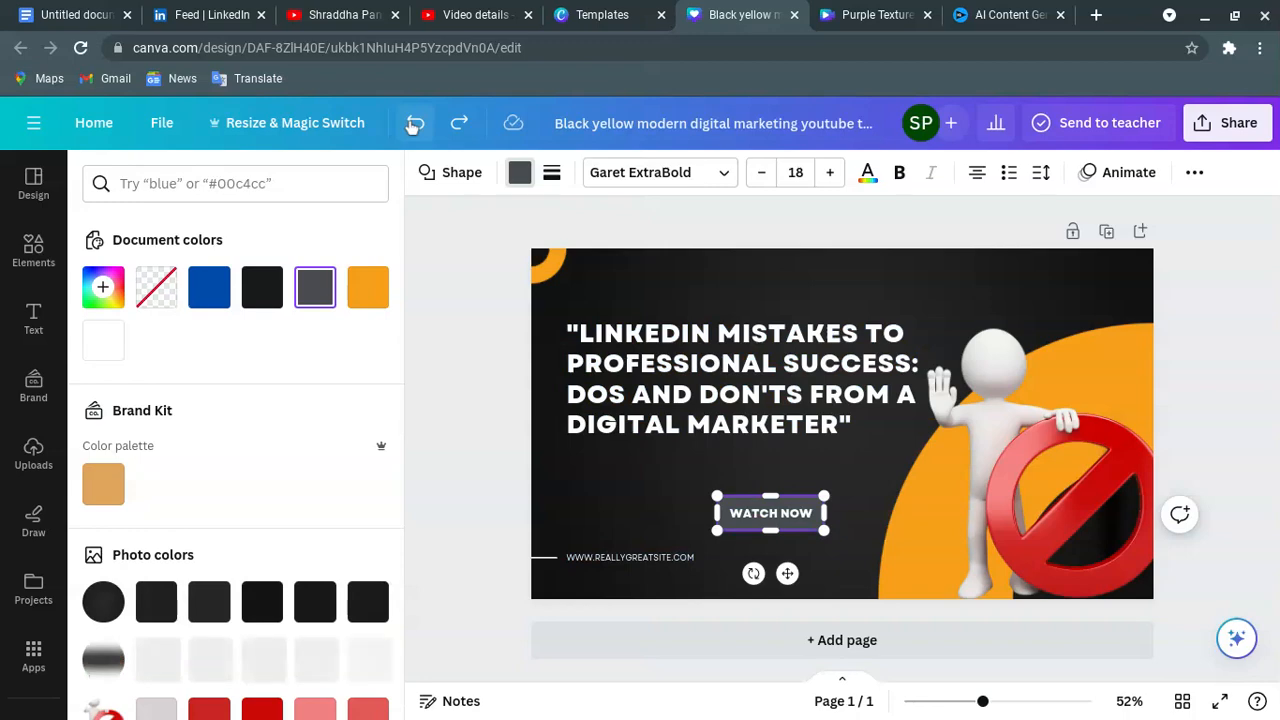
- Delete the website address text from the lower part of the thumbnail
left_click(644, 563)
key("Delete")
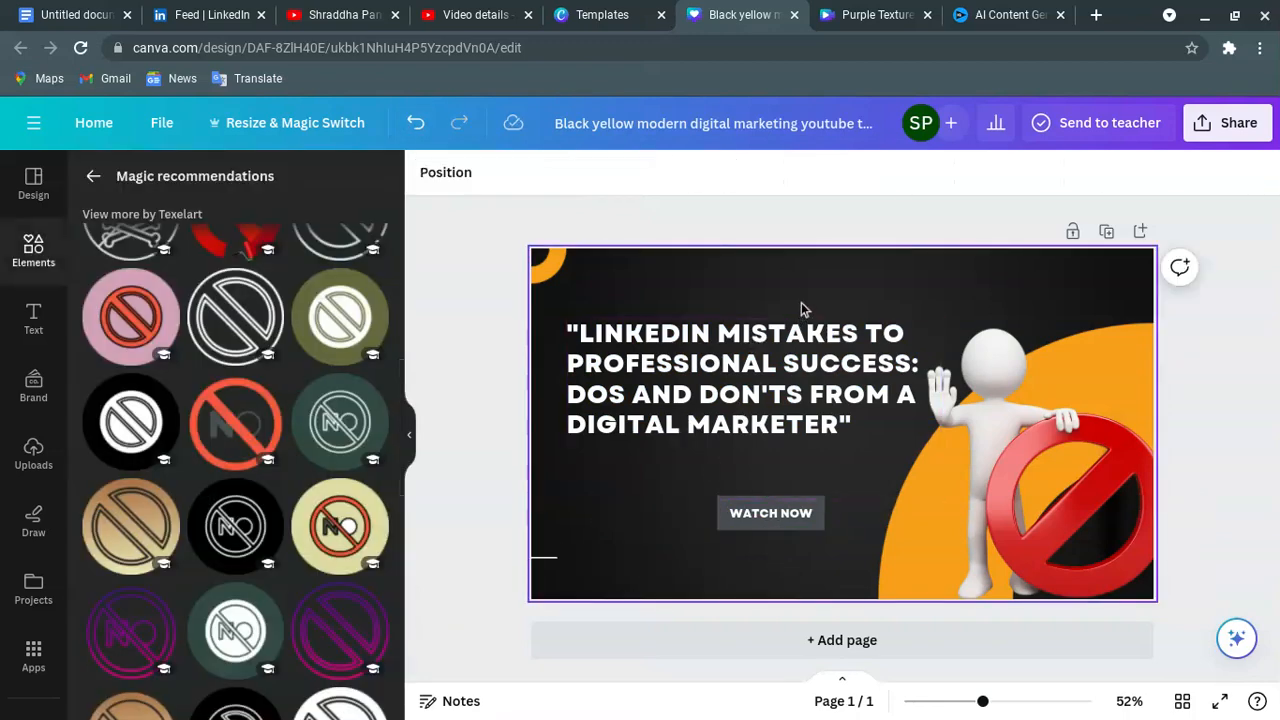
left_click(790, 305)
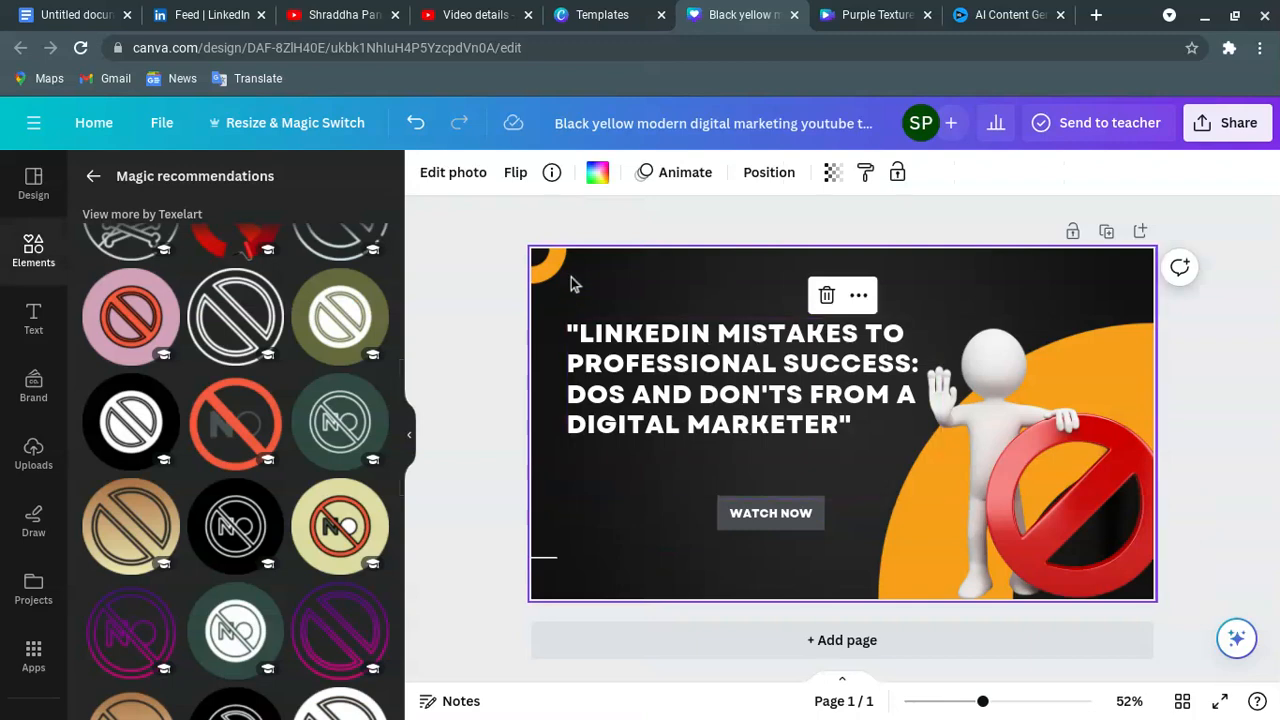
- Fill the "WATCH NOW" button with the bright red taken from the prohibition-sign photo's colours
left_click(775, 515)
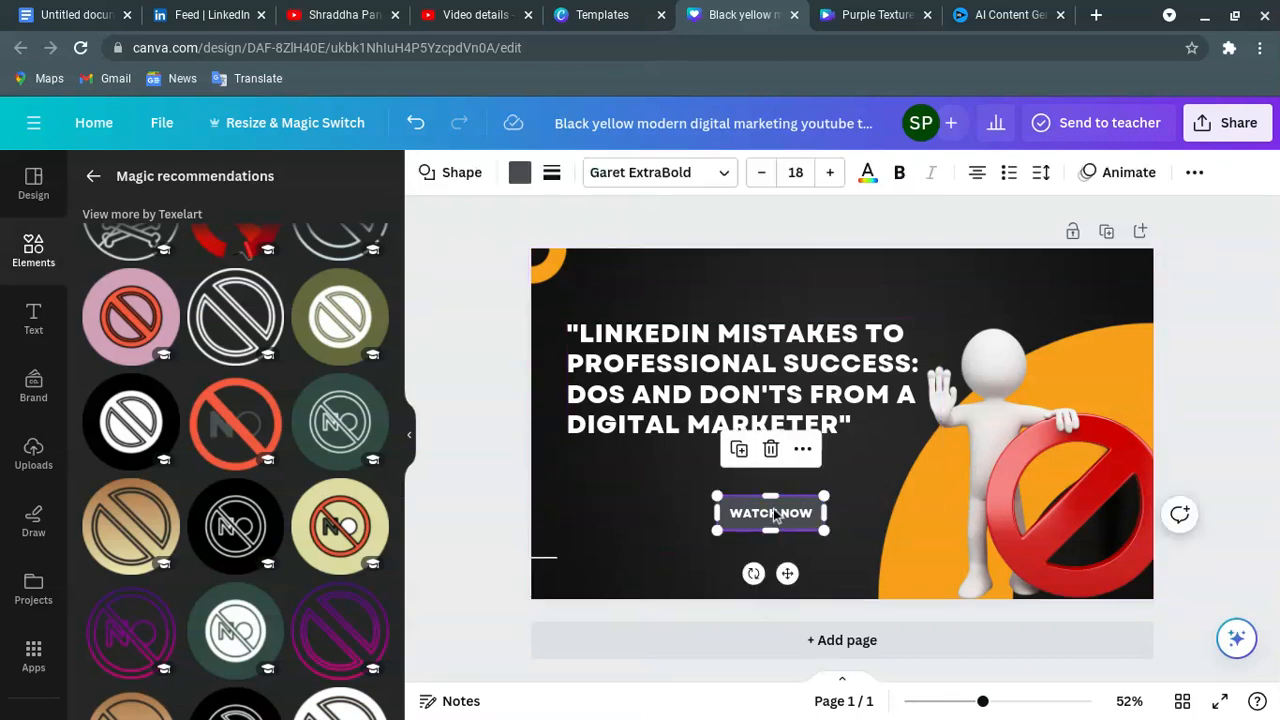
left_click(520, 174)
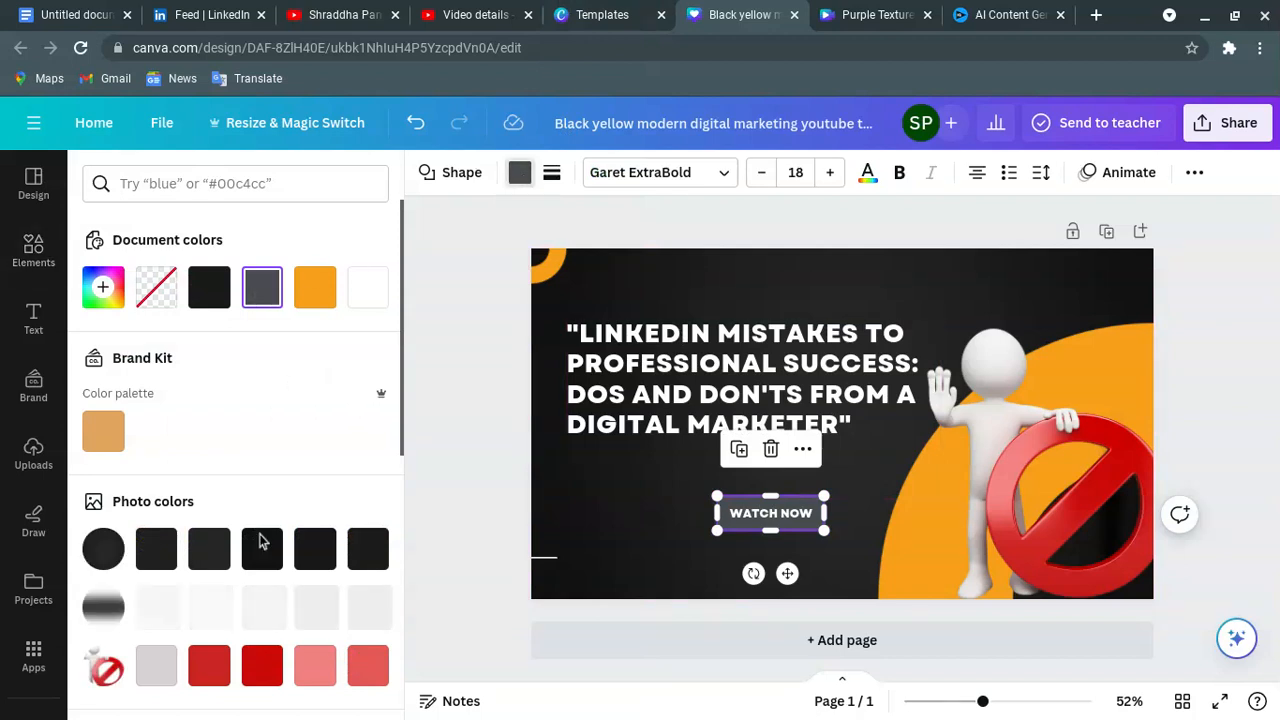
scroll(270, 545, "down", 3)
left_click(266, 394)
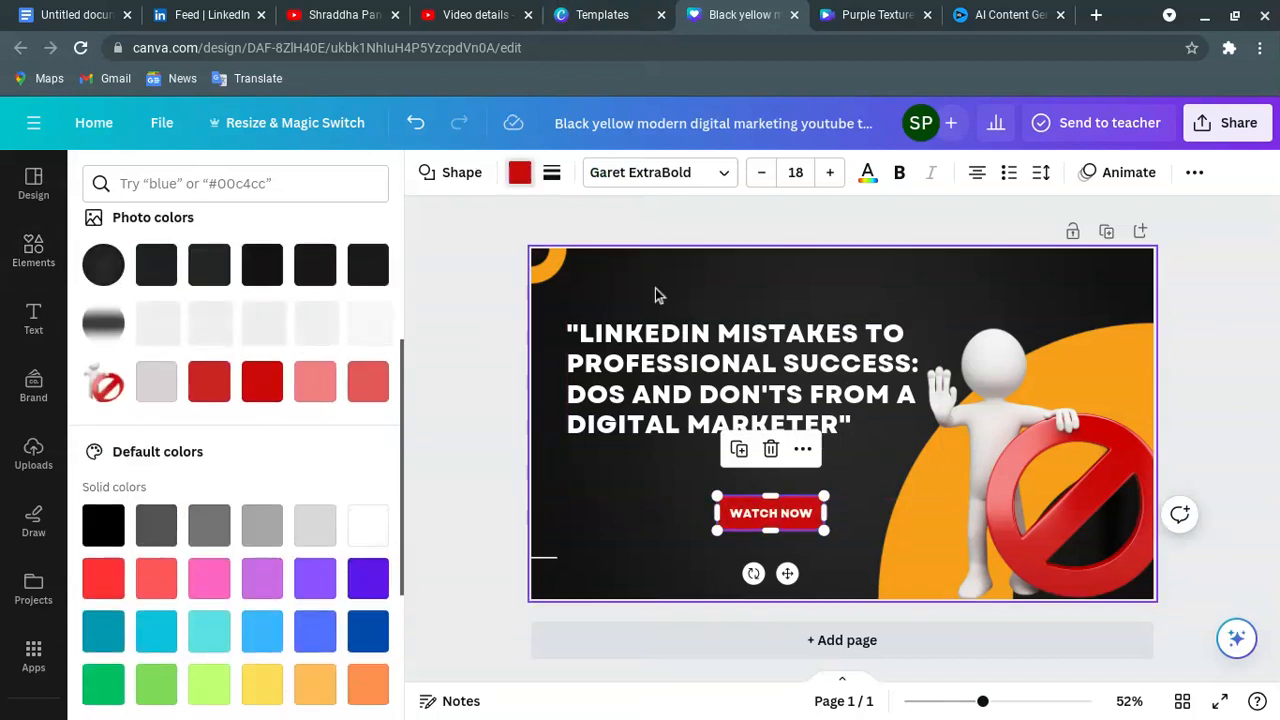
- Change the thumbnail's background from the dark photo to plain white
left_click(740, 292)
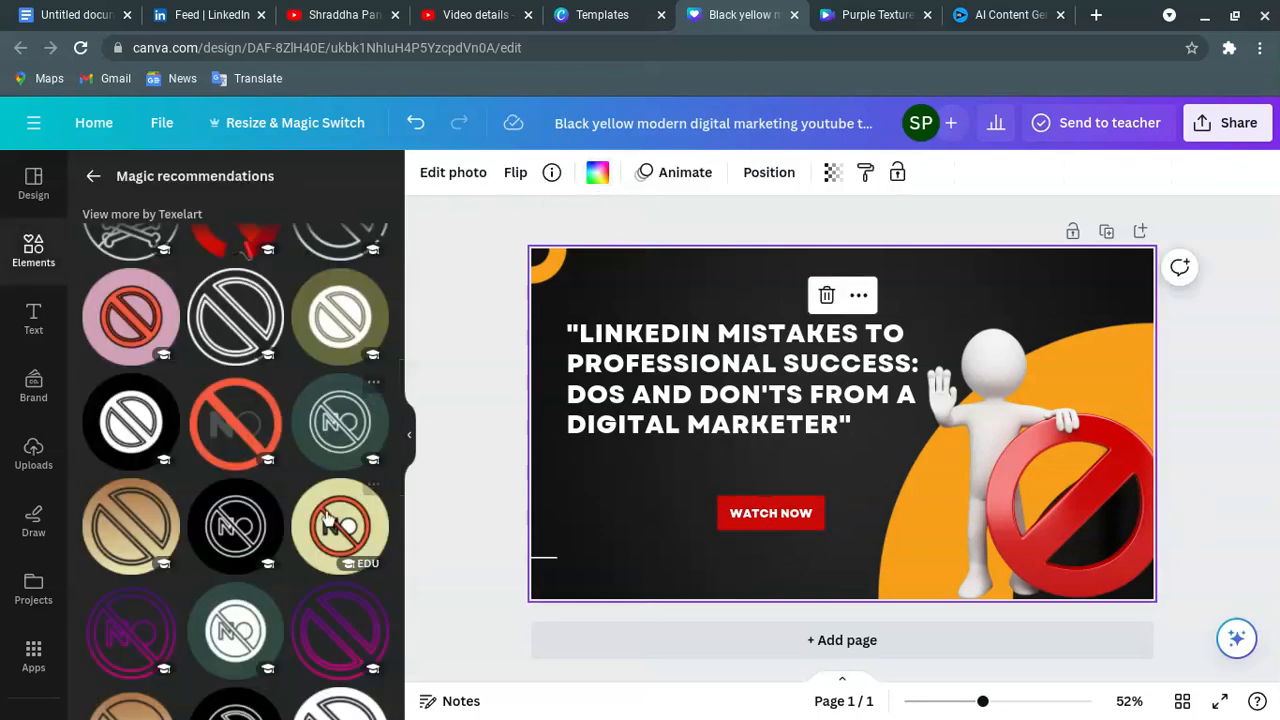
left_click(597, 172)
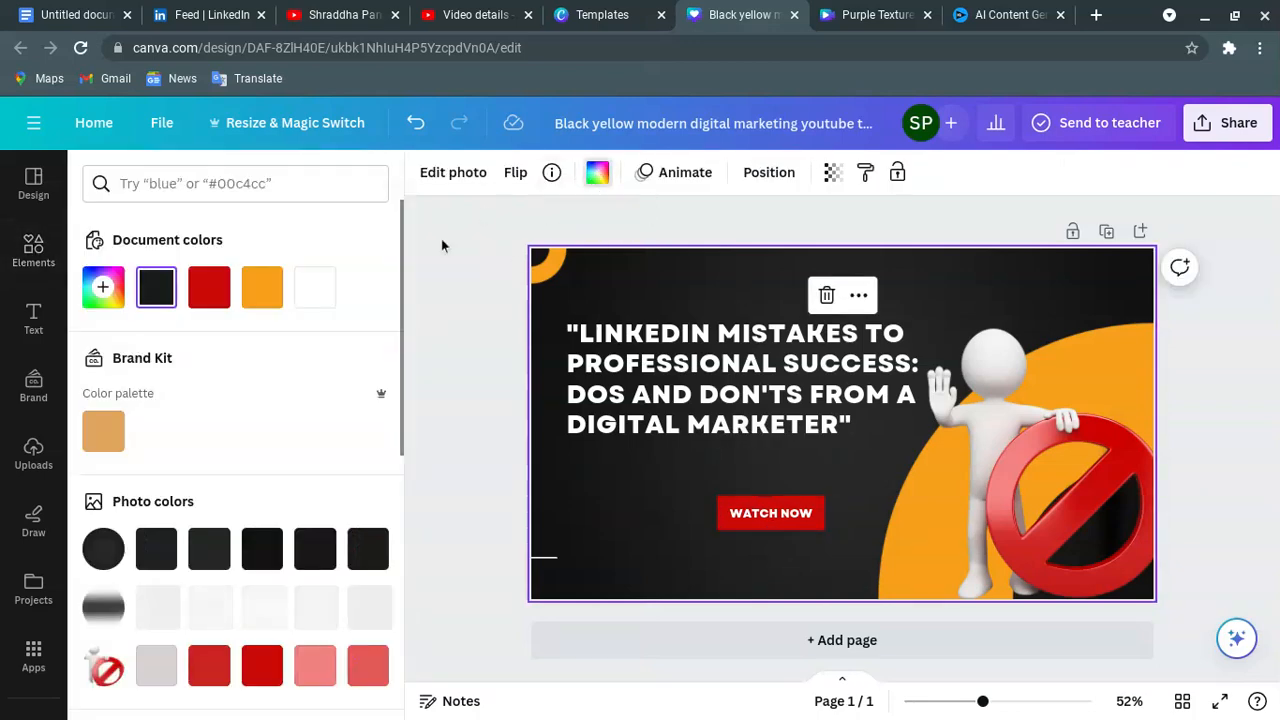
left_click(317, 289)
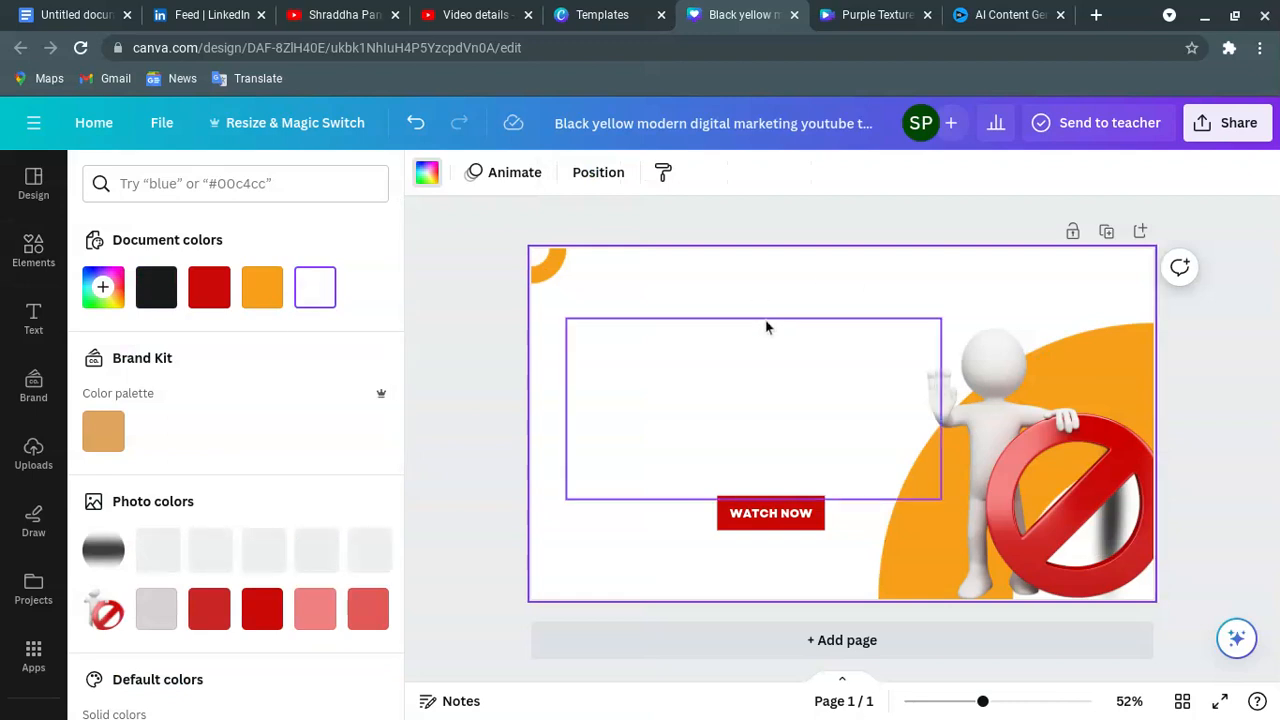
- Set the headline's text colour to the default dark blue, try applying it to all matching text, and undo that wider change
left_click(766, 326)
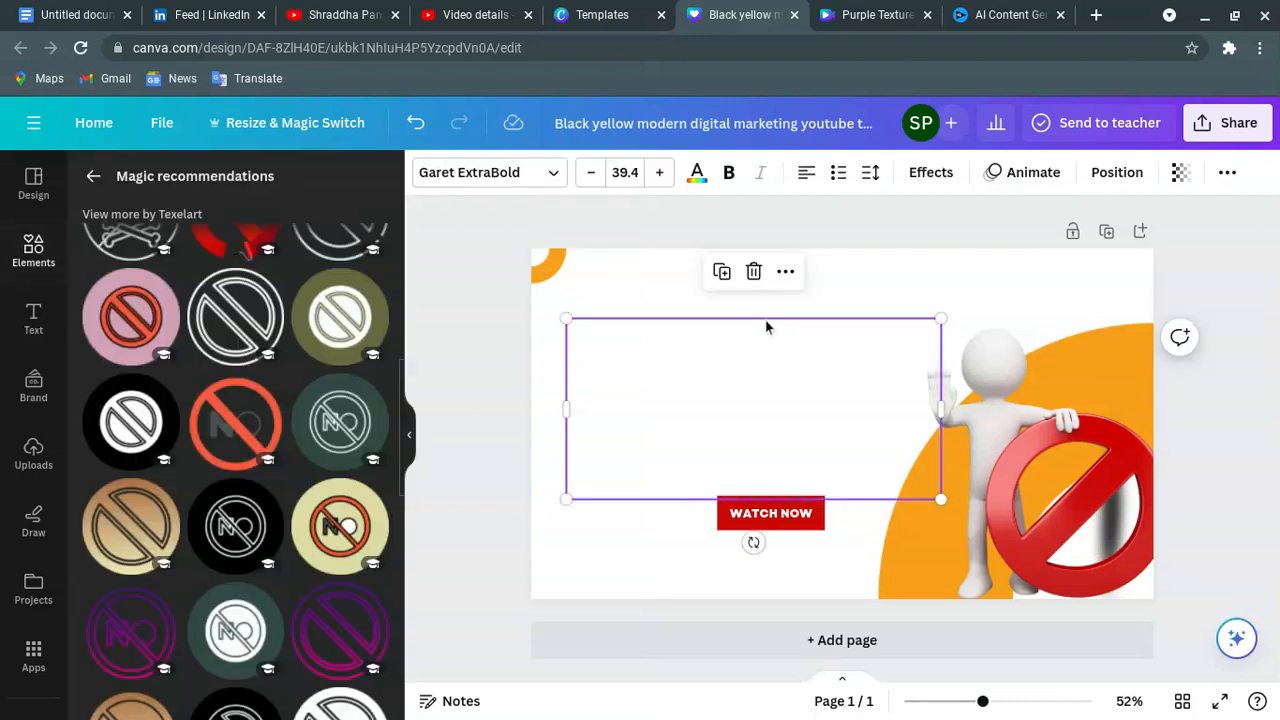
left_click(699, 173)
scroll(250, 514, "down", 3)
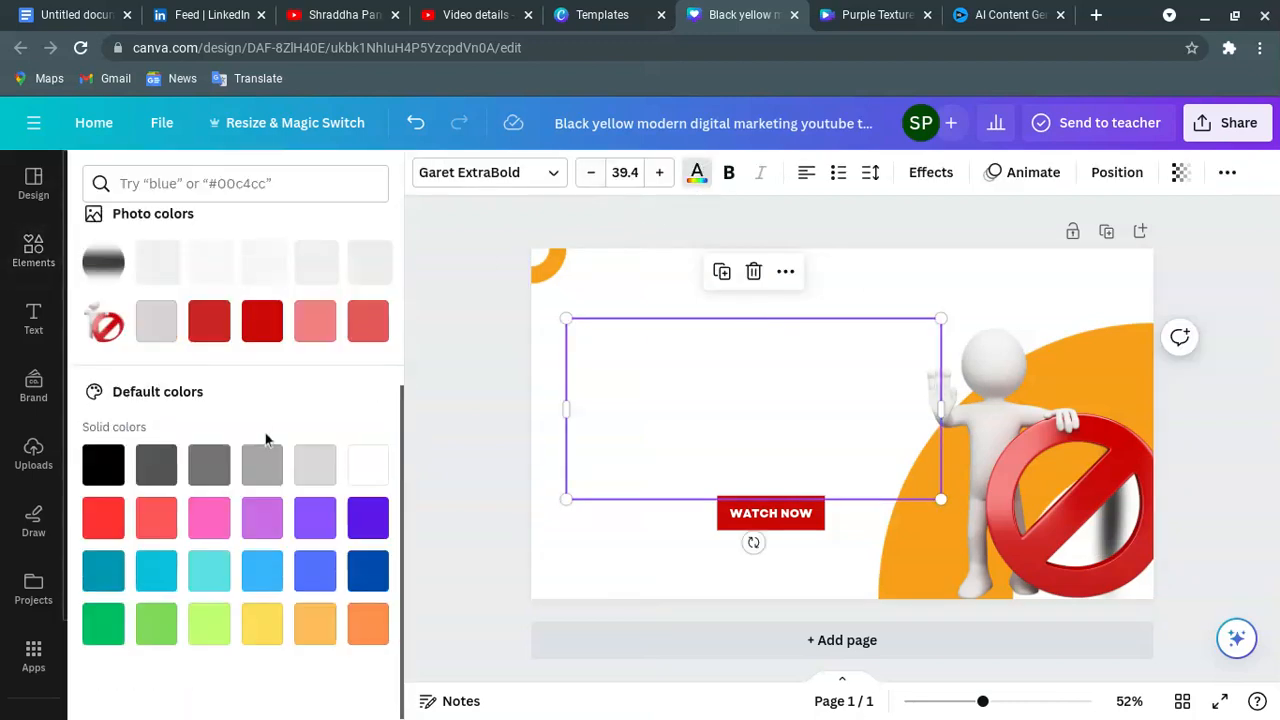
left_click(368, 570)
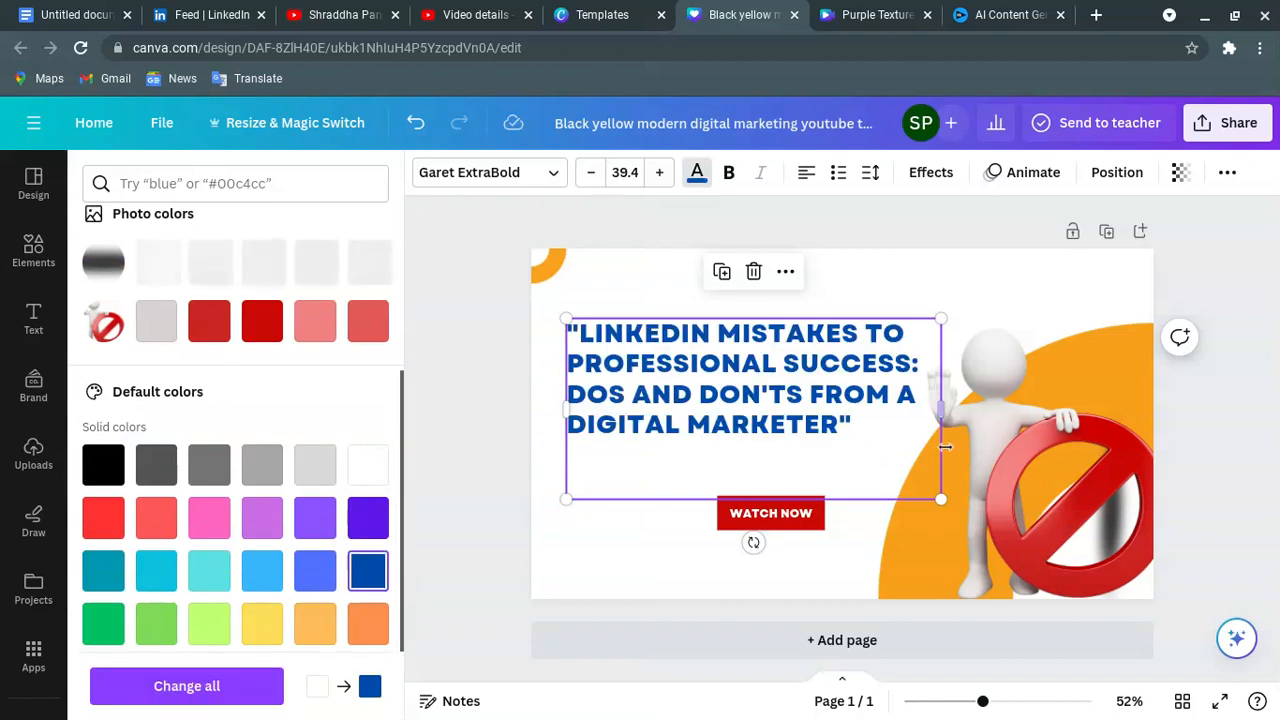
left_click(190, 688)
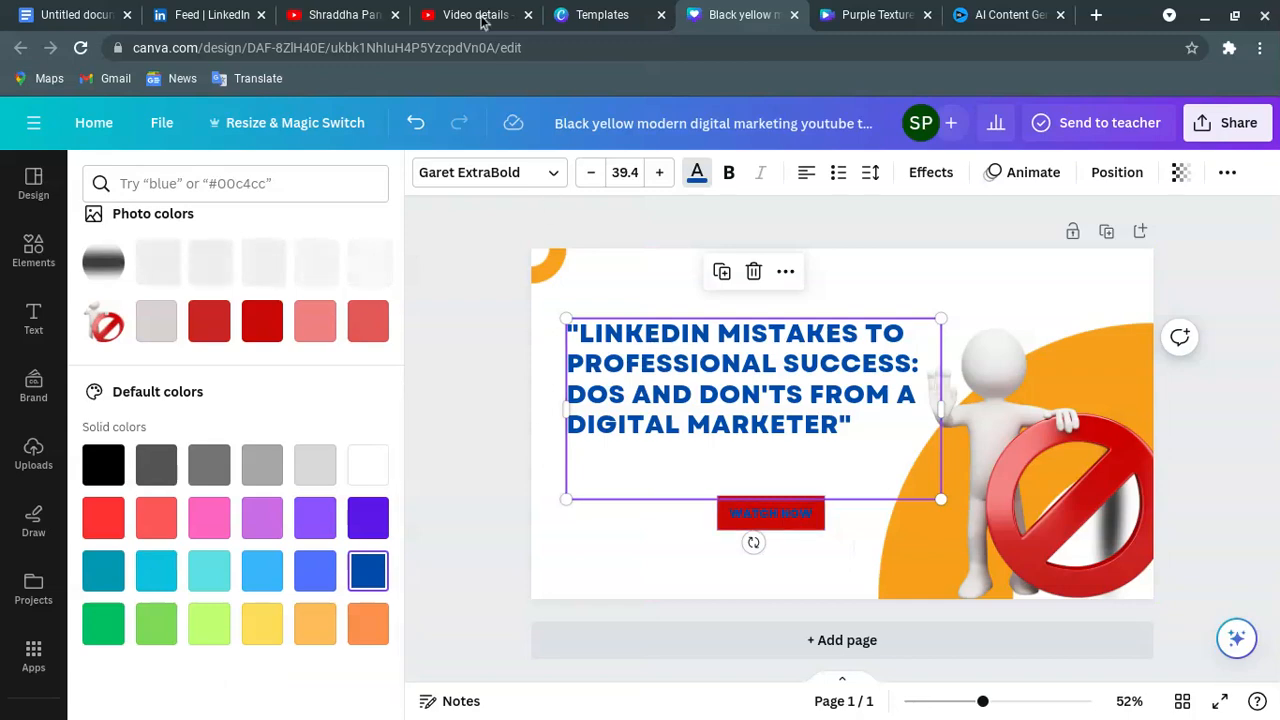
left_click(412, 126)
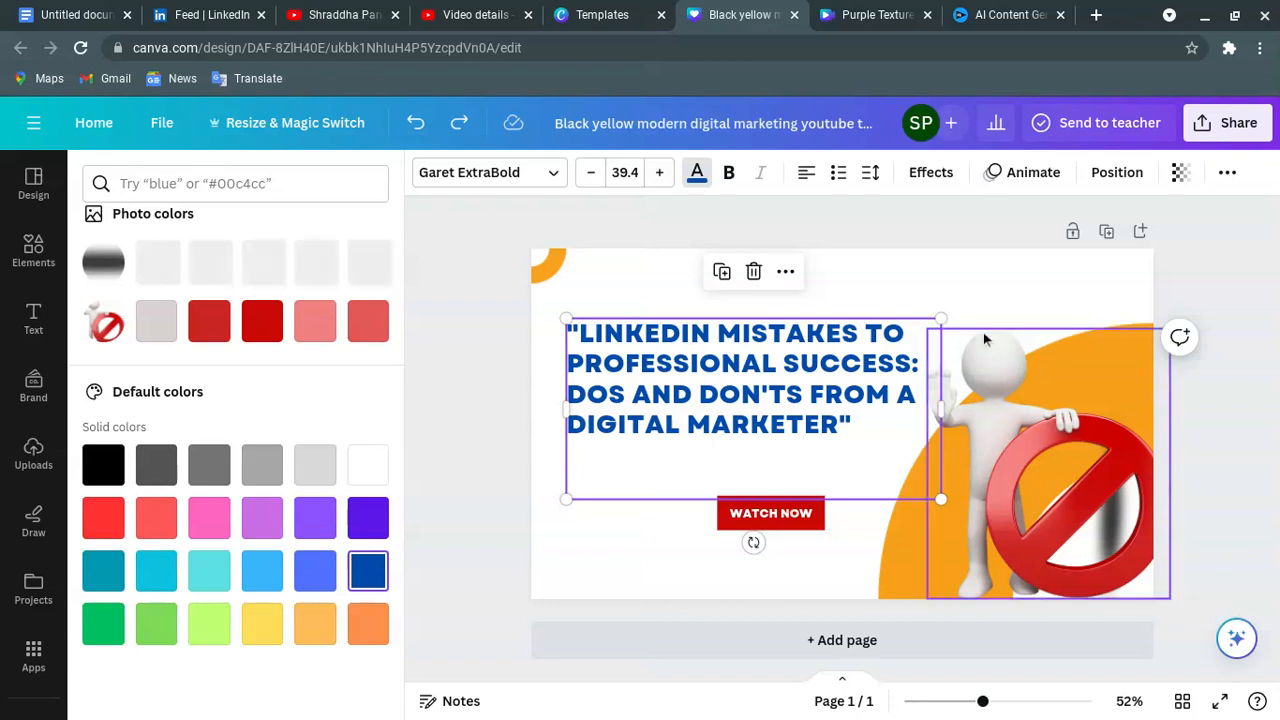
- Enlarge the orange arc up and towards the headline, and shift the white figure left so its prohibition sign fits inside the thumbnail
left_click(1077, 386)
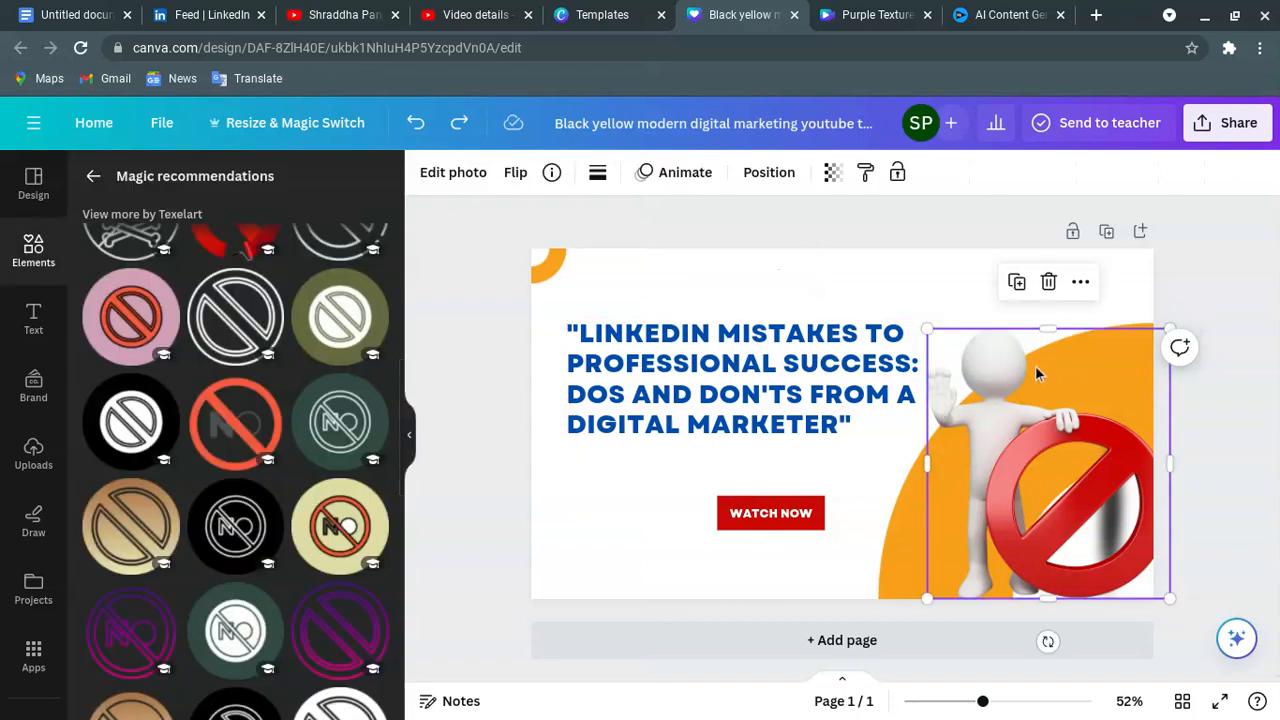
left_click(899, 594)
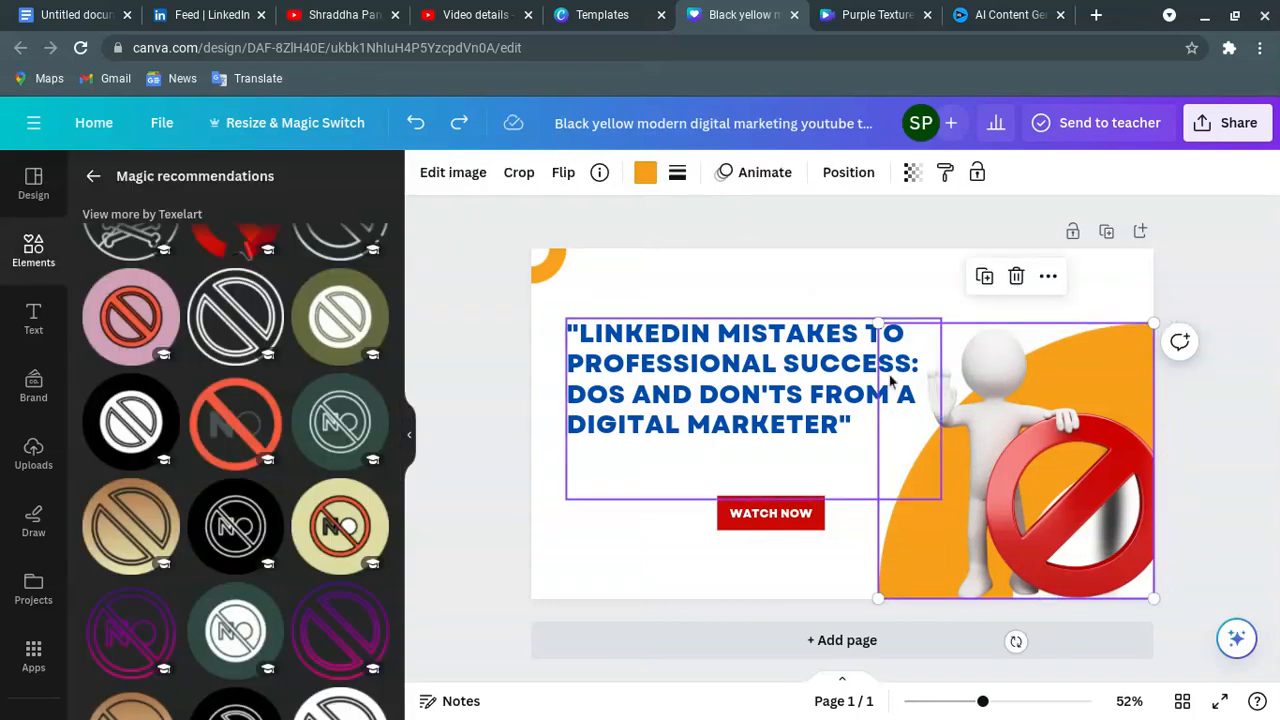
left_click_drag(872, 320, 816, 263)
mouse_move(1060, 446)
left_mouse_down()
mouse_move(1029, 449)
mouse_move(1060, 450)
left_mouse_up()
left_click_drag(1055, 483, 1030, 482)
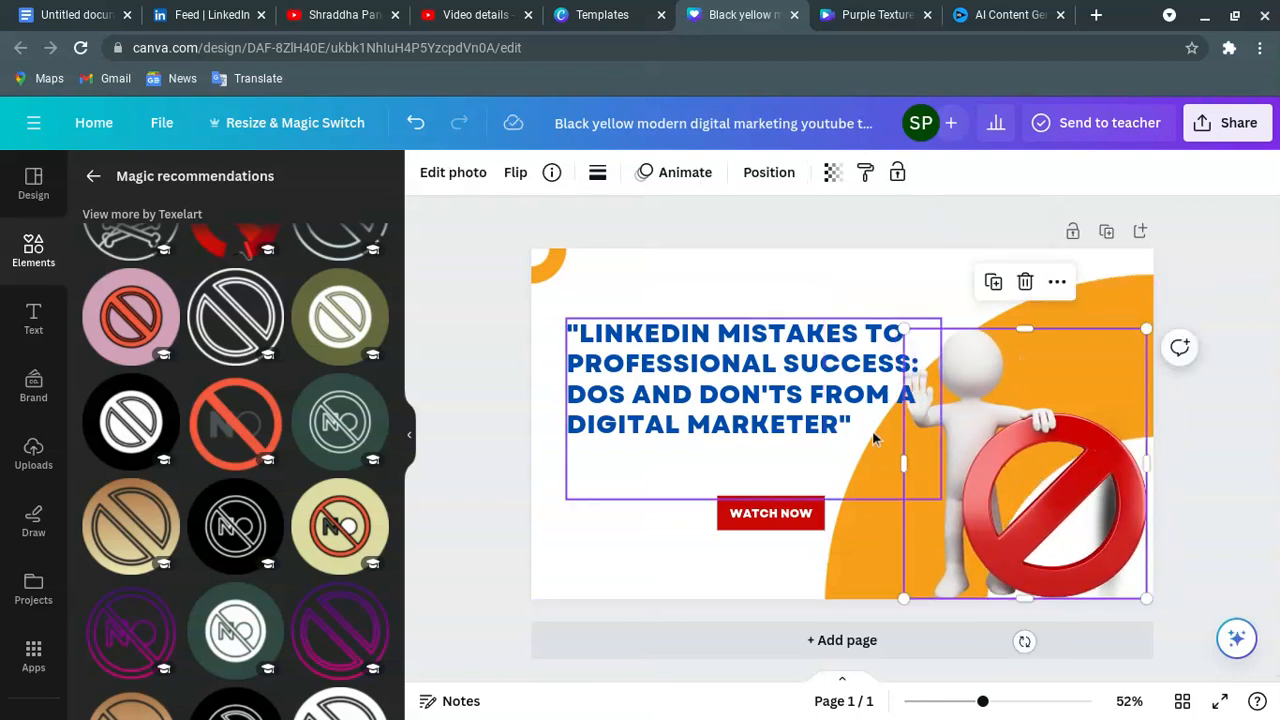
- Narrow the headline's text box to five lines, move it slightly down and left, and enlarge its text to size 41.5
left_click(775, 400)
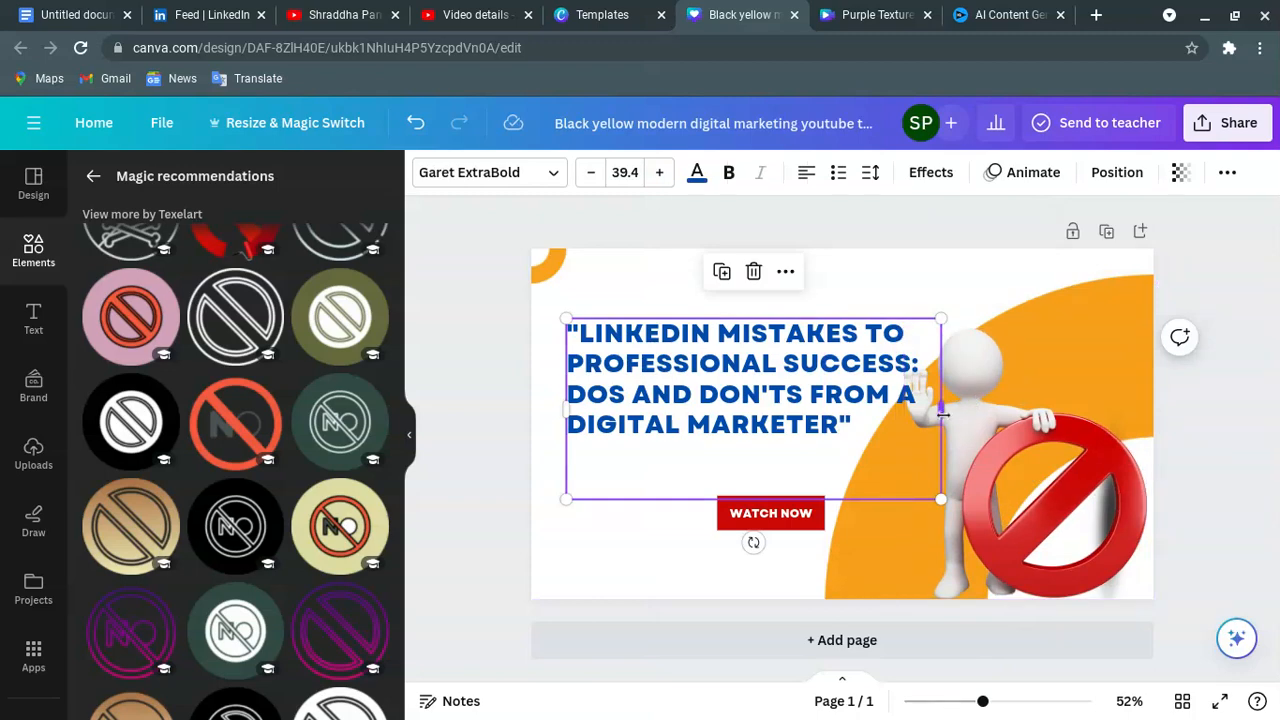
left_click_drag(942, 412, 904, 420)
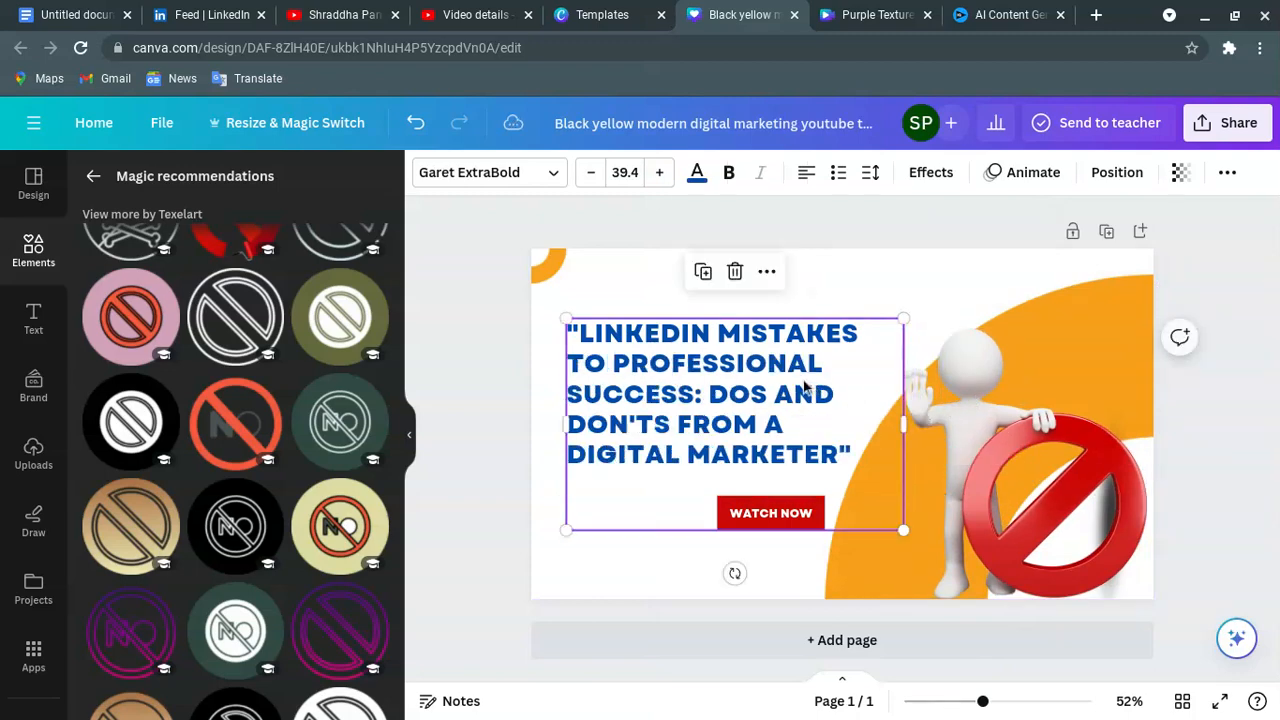
mouse_move(805, 387)
left_mouse_down()
mouse_move(799, 418)
mouse_move(787, 404)
left_mouse_up()
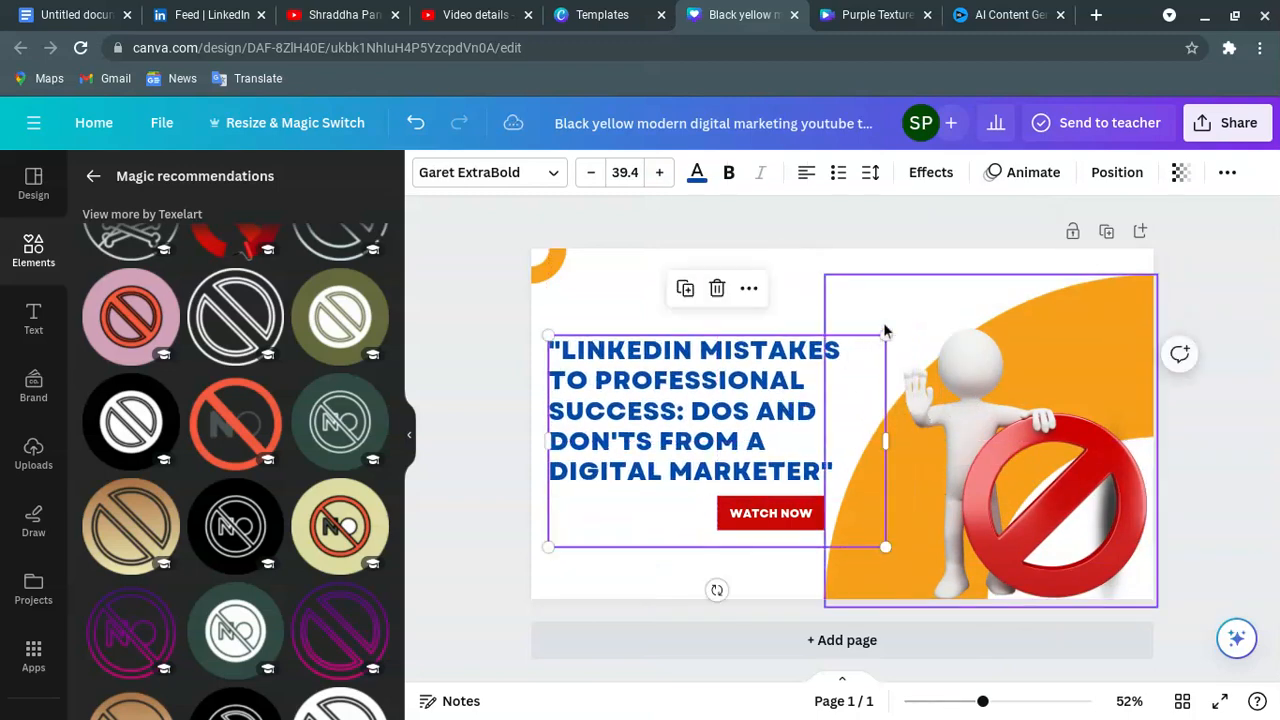
left_click_drag(886, 335, 903, 324)
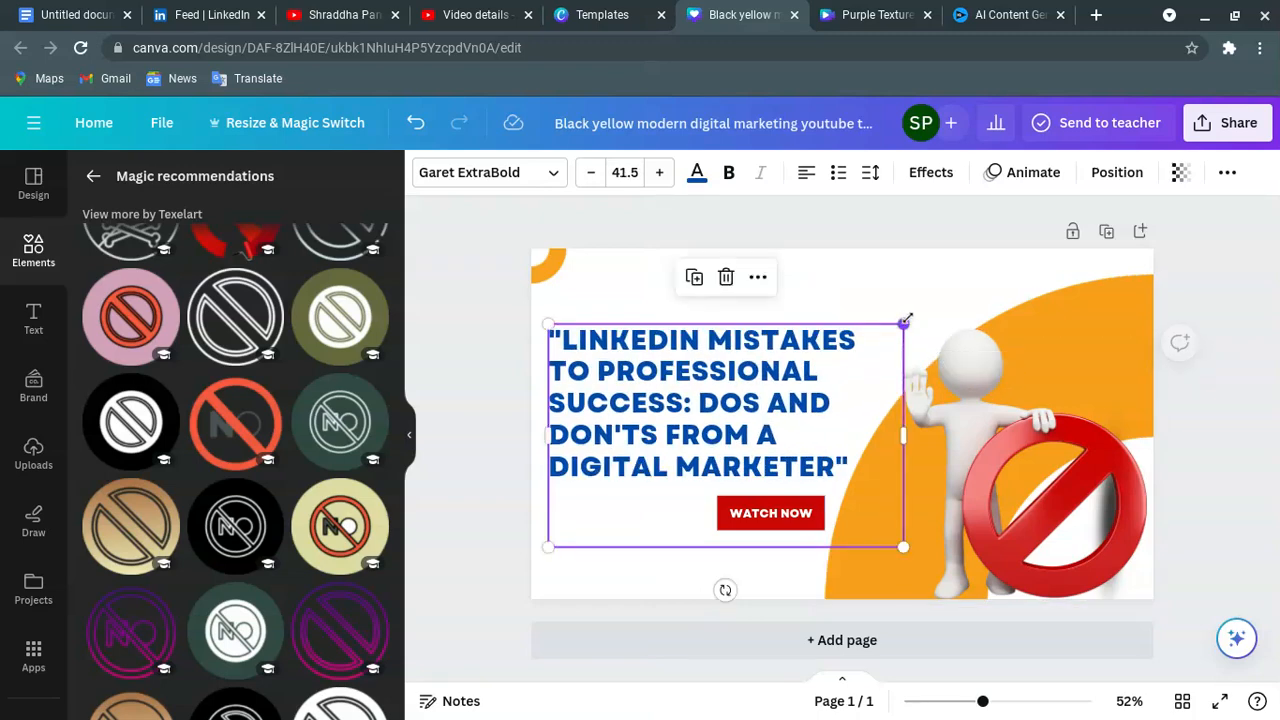
left_click(1258, 265)
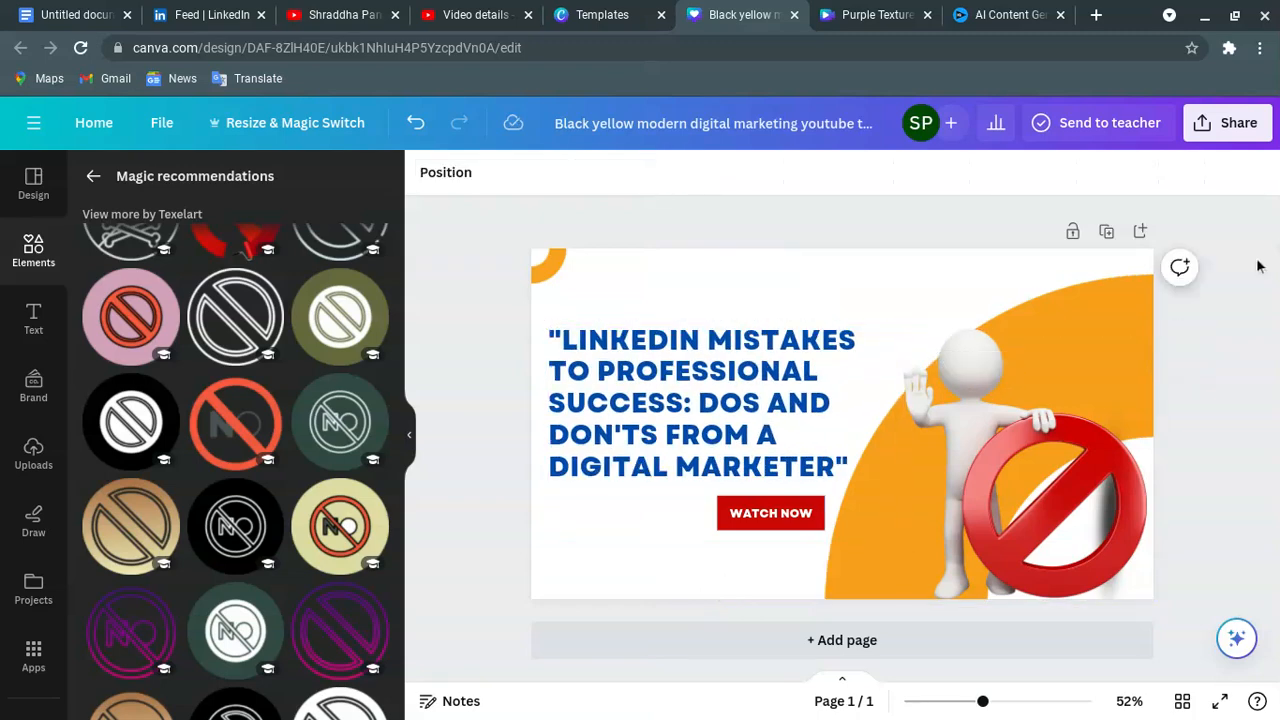
- Find "like comment subscribe" graphics and place the red subscribe banner with bell and thumbs-up below the "WATCH NOW" button
left_click(93, 176)
left_click(222, 180)
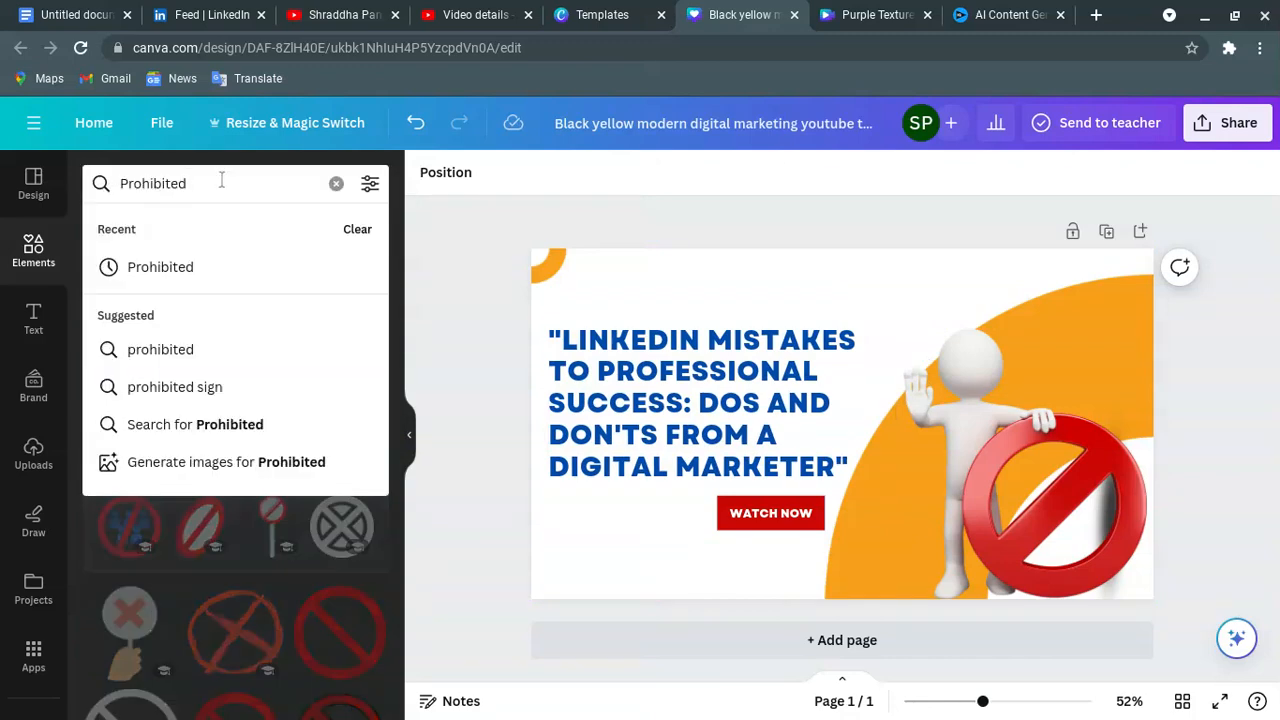
key("ctrl+a")
type("like c")
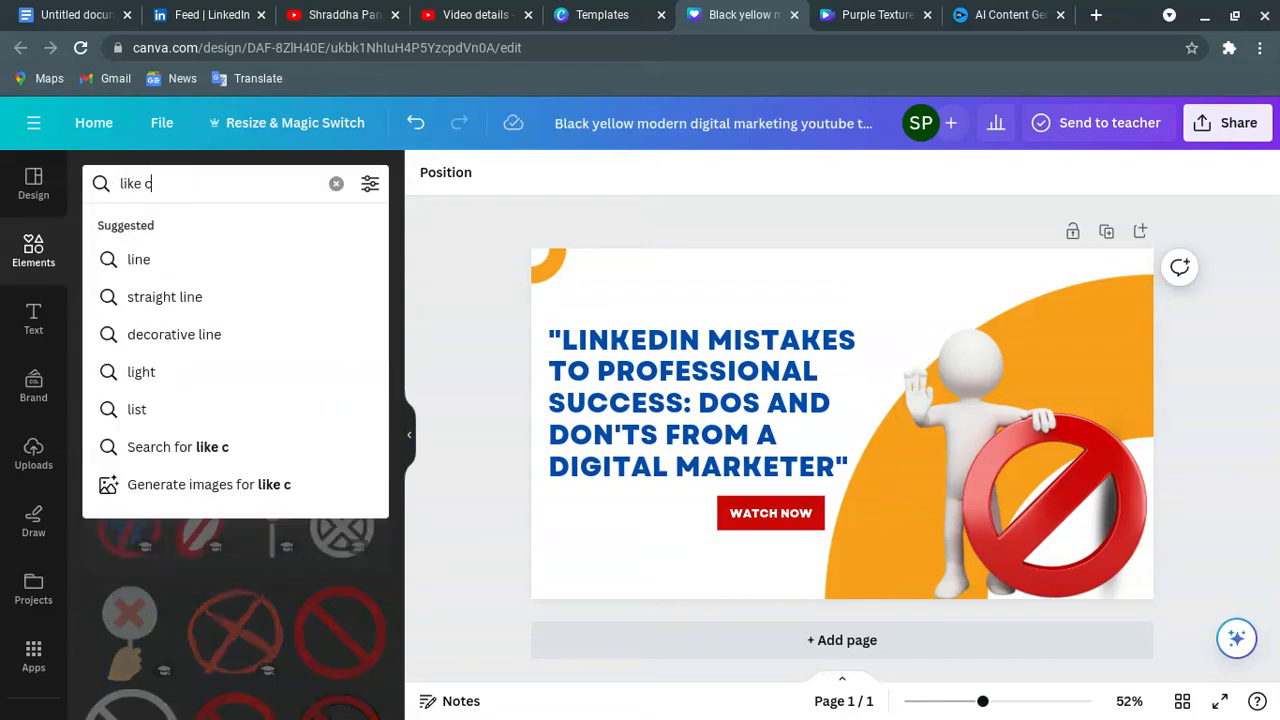
type("omment subsc")
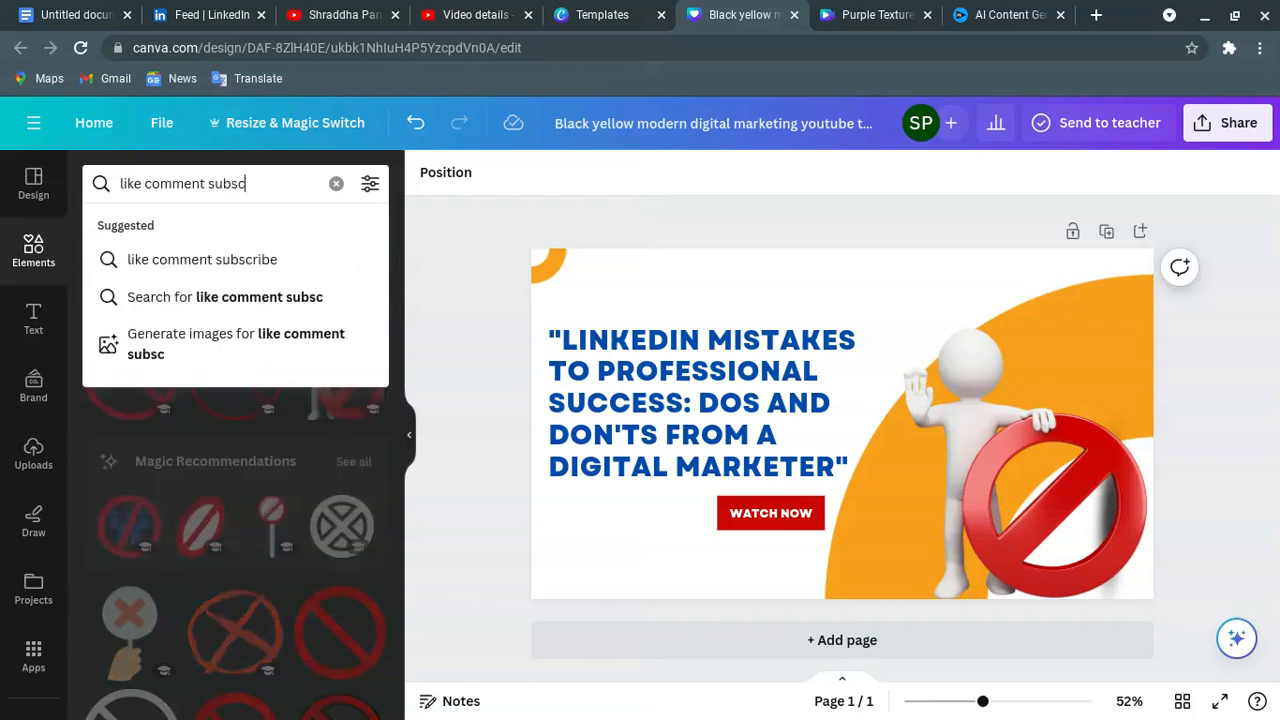
type("reiibe")
key("Return")
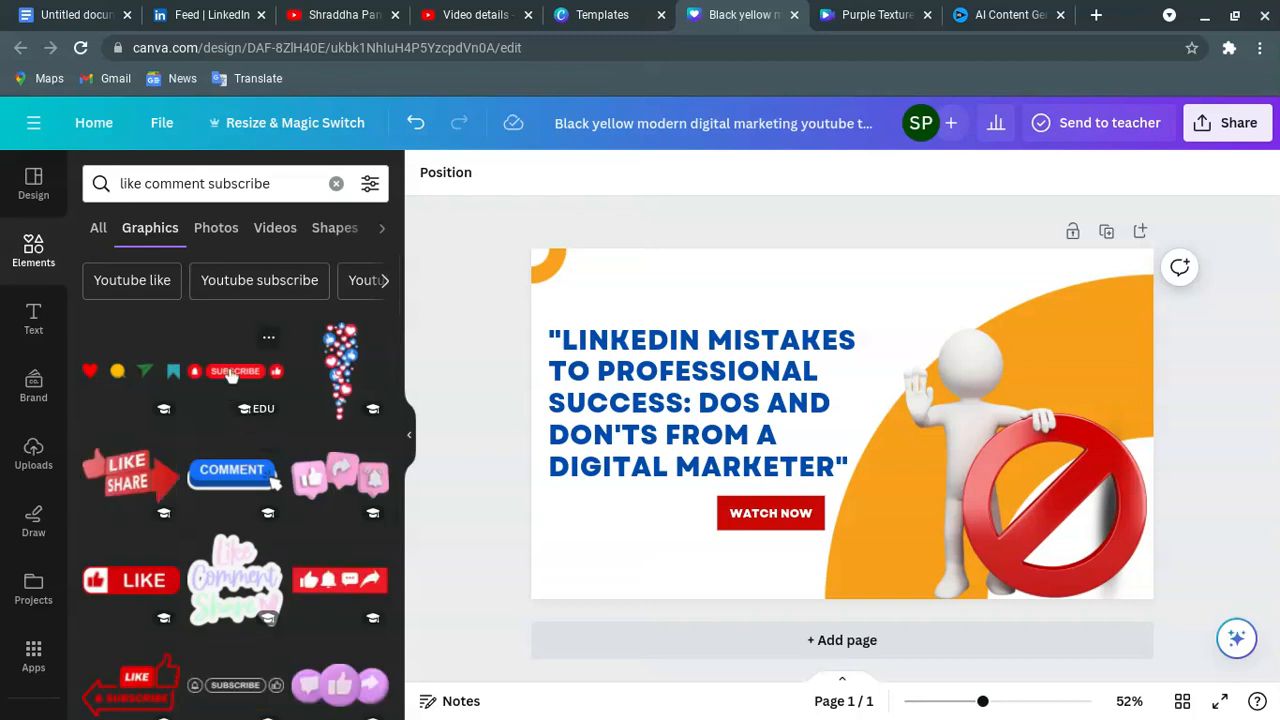
left_click(232, 372)
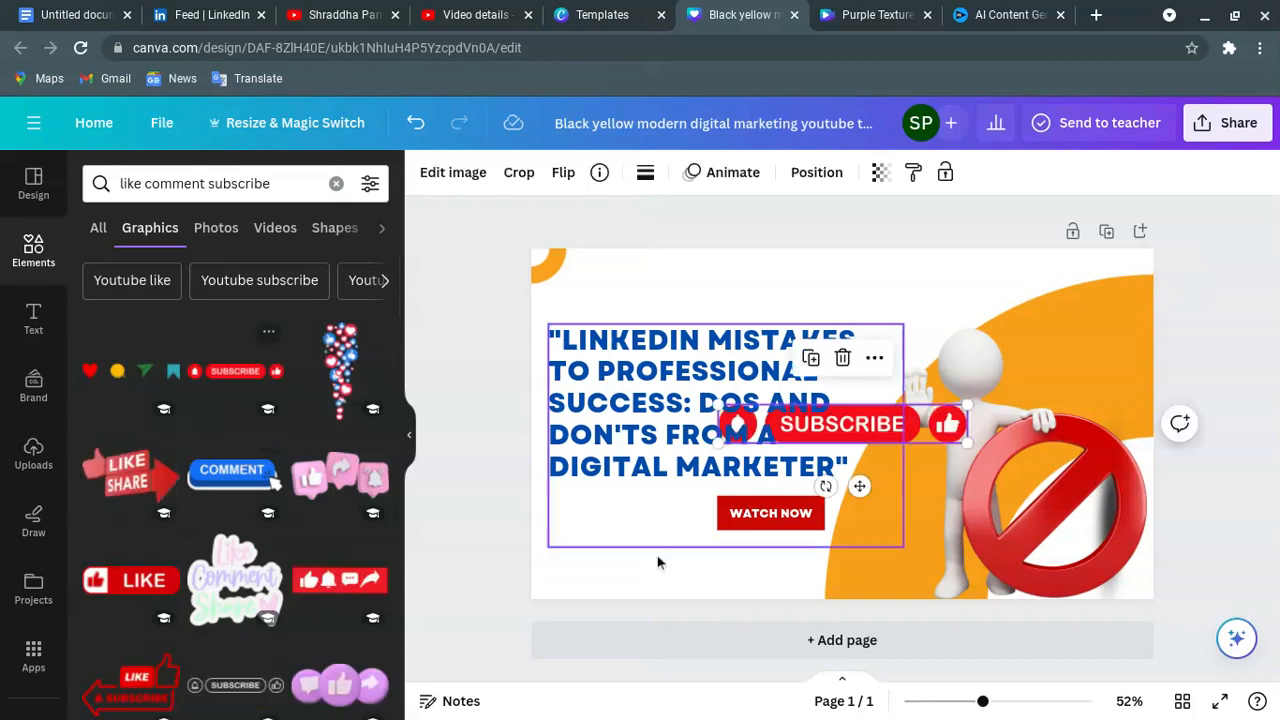
left_click_drag(909, 427, 747, 580)
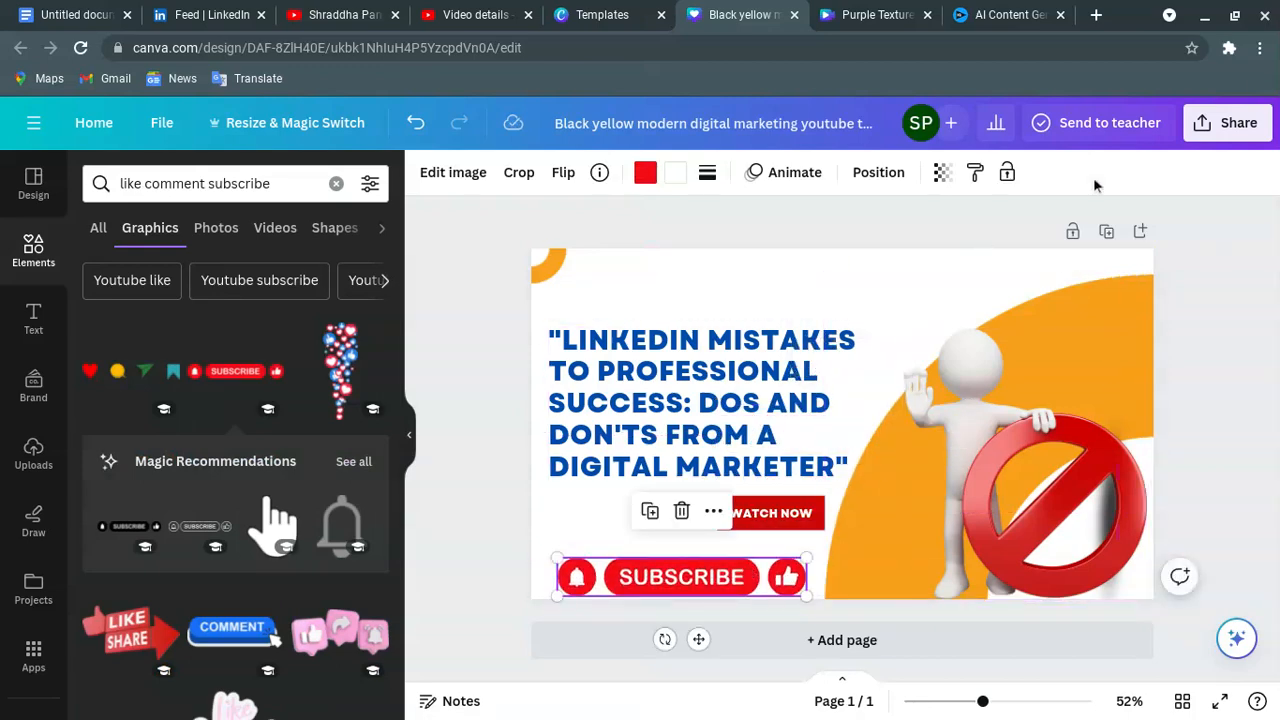
- Download the finished thumbnail as a PNG at 1,280 × 720 px
left_click(1224, 138)
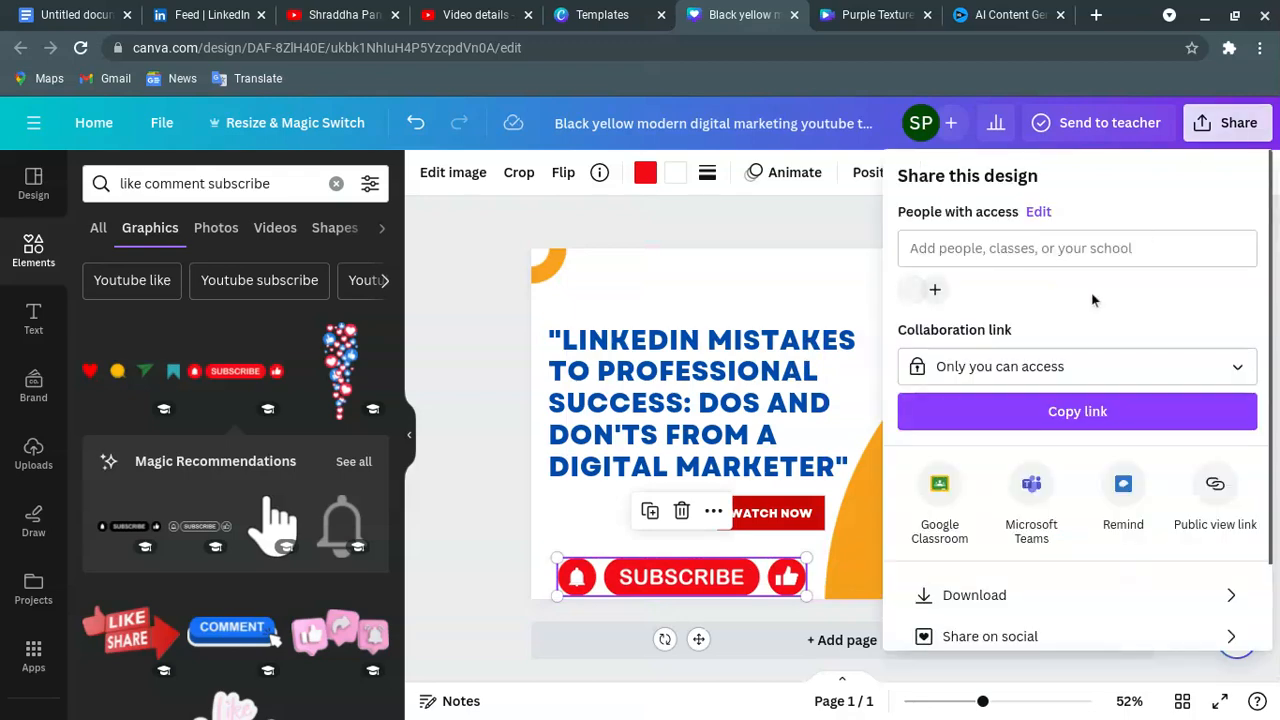
left_click(997, 594)
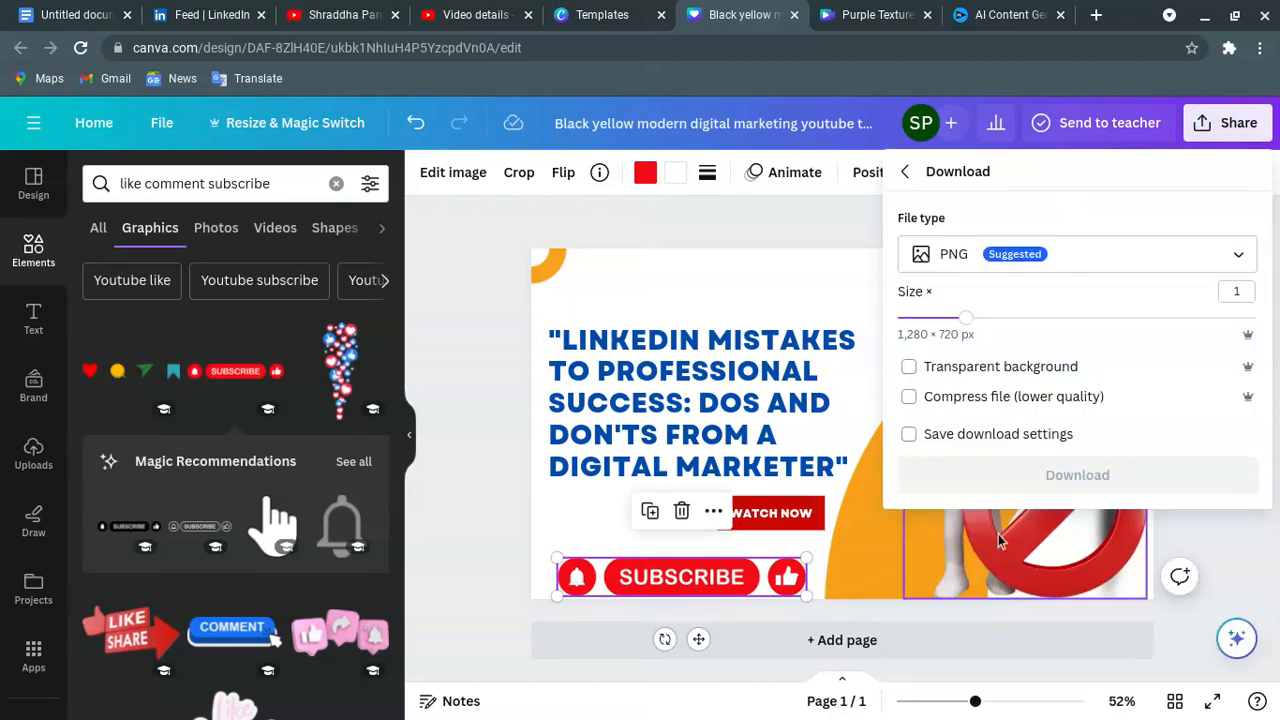
left_click(990, 256)
left_click(990, 258)
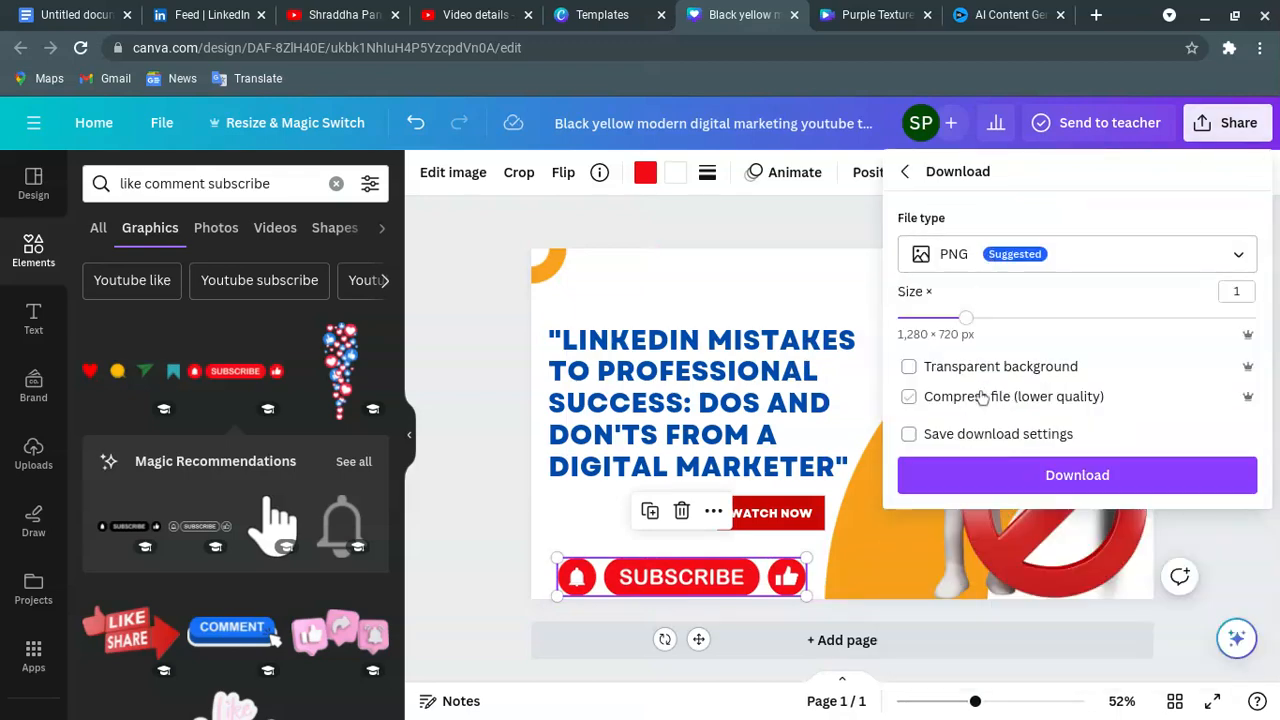
left_click(1006, 476)
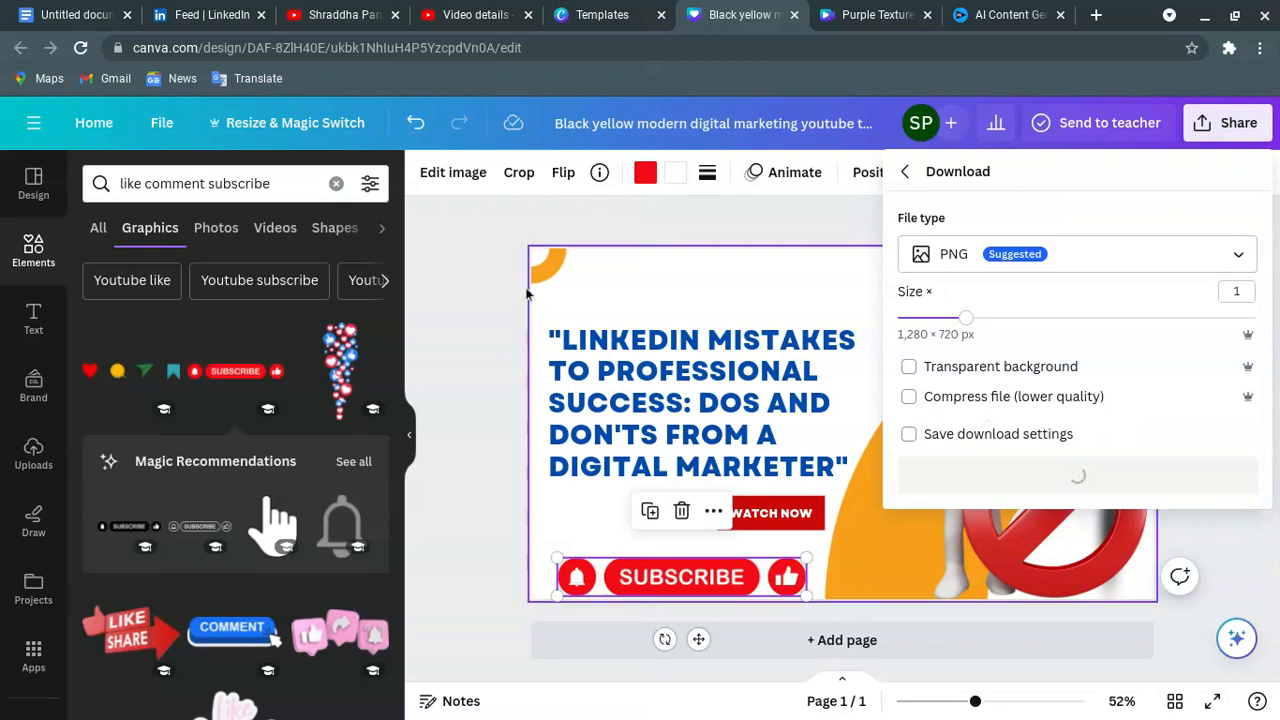
- Switch to YouTube Studio and upload the downloaded "Black yellow modern digital marketing youtube thumbnail" PNG as the video's thumbnail
left_click(445, 285)
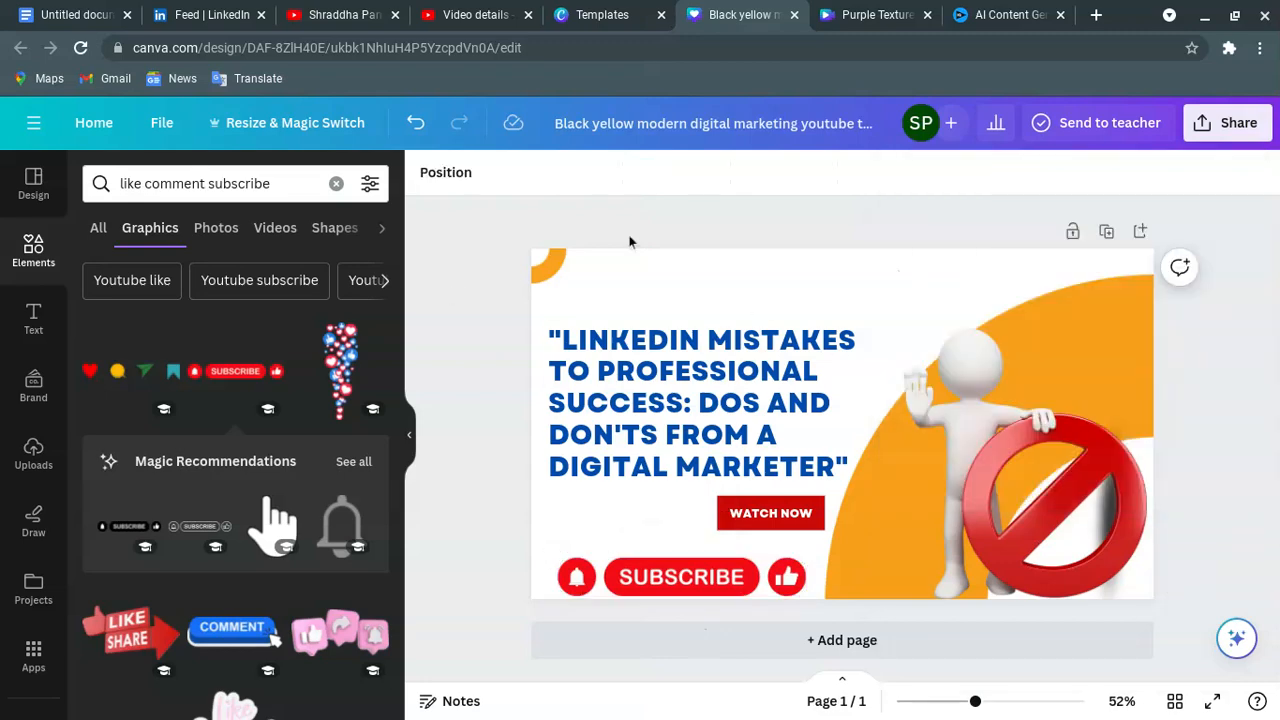
left_click(452, 16)
scroll(550, 300, "down", 10)
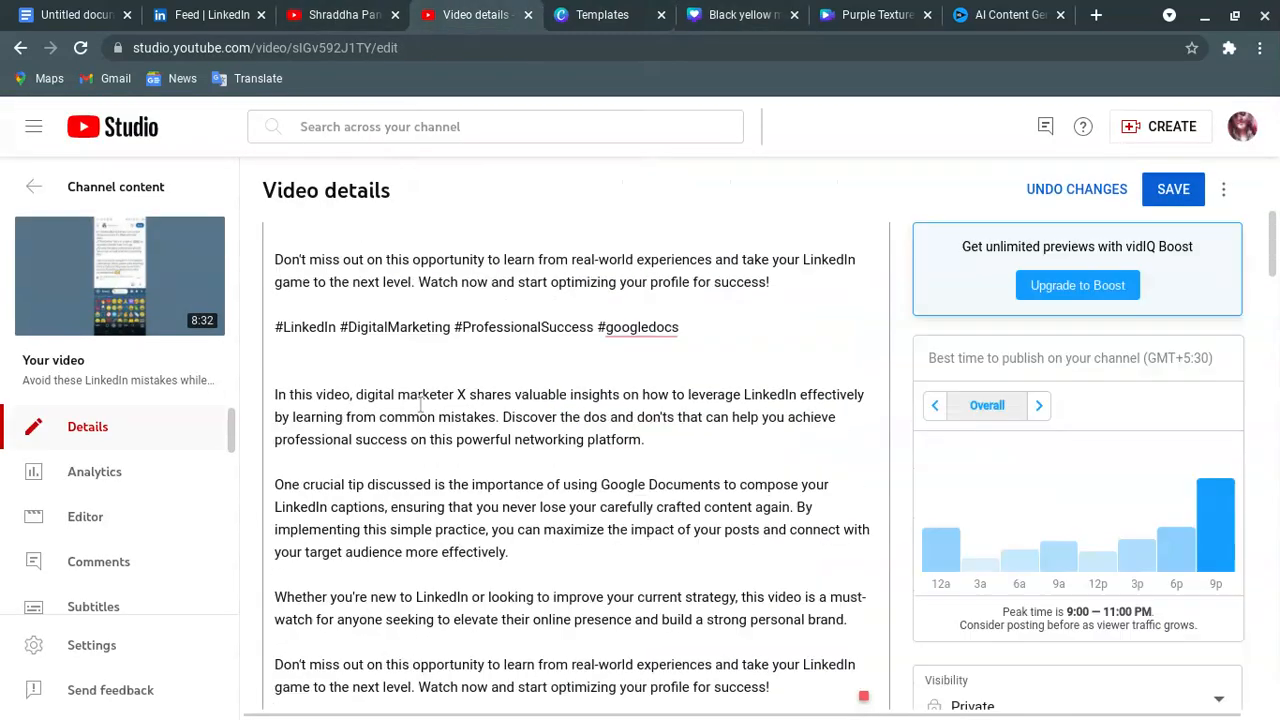
scroll(550, 255, "up", 1)
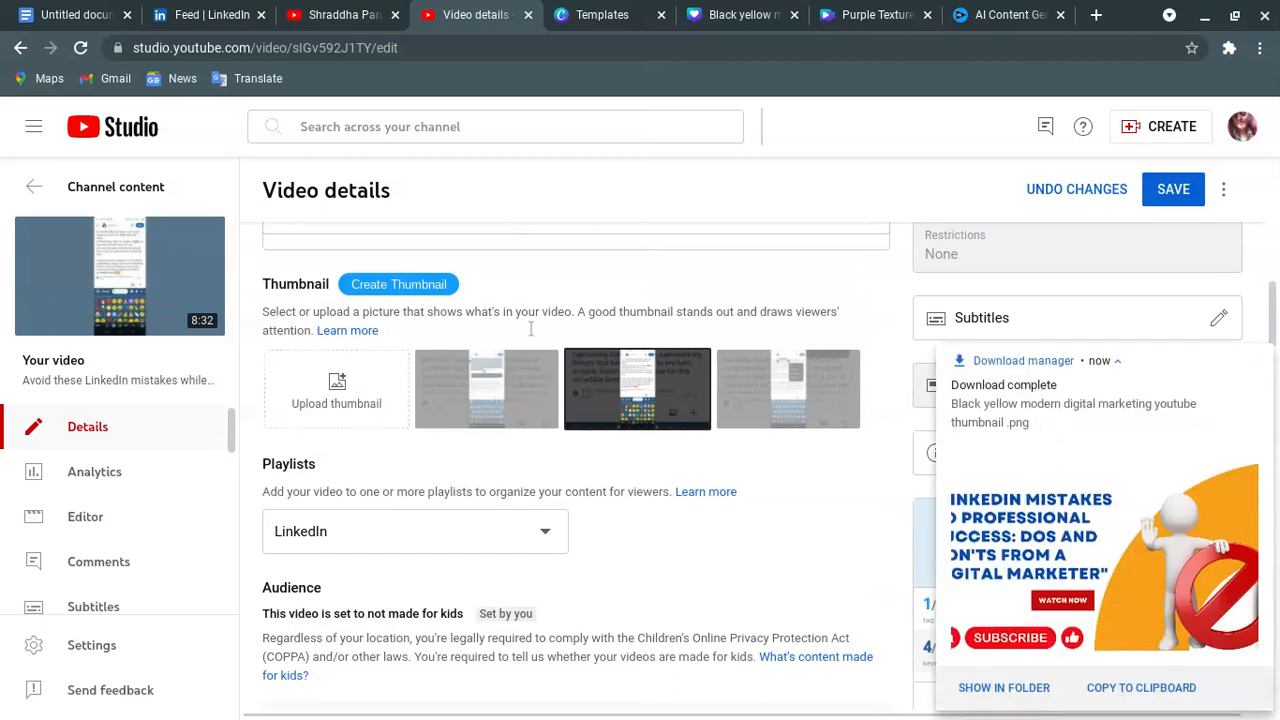
left_click(334, 397)
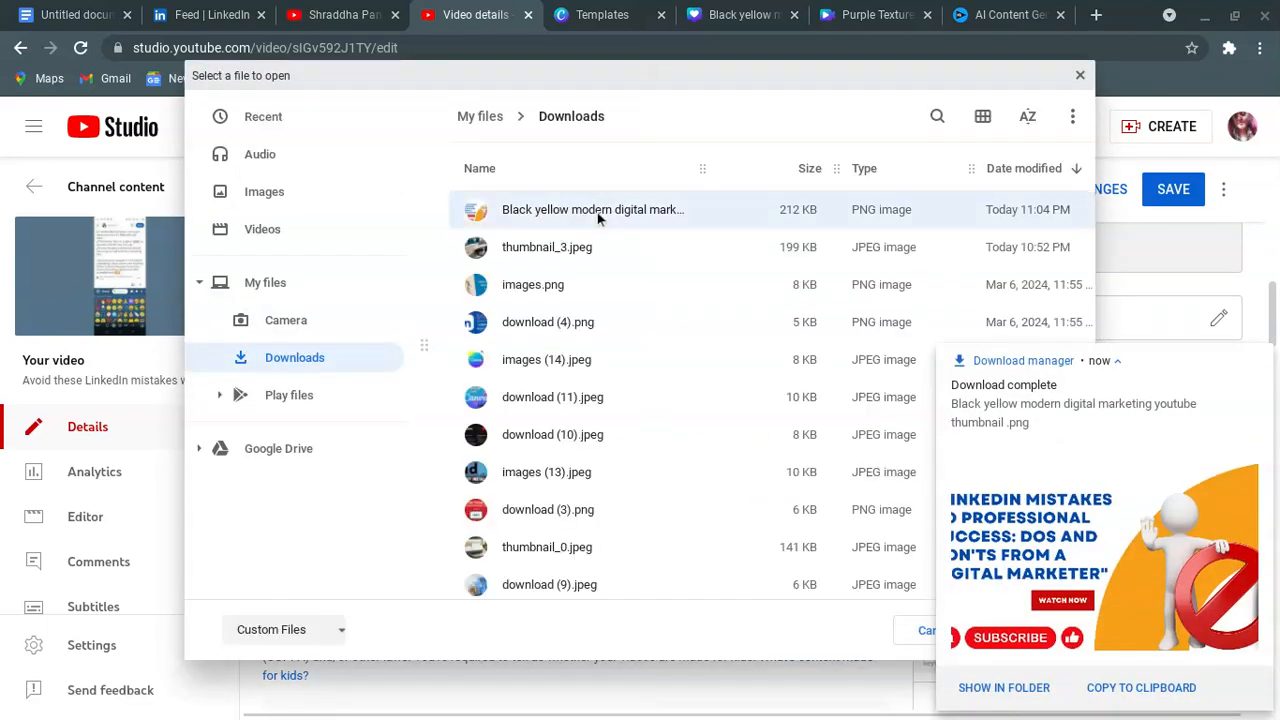
left_click(598, 210)
left_click(1020, 629)
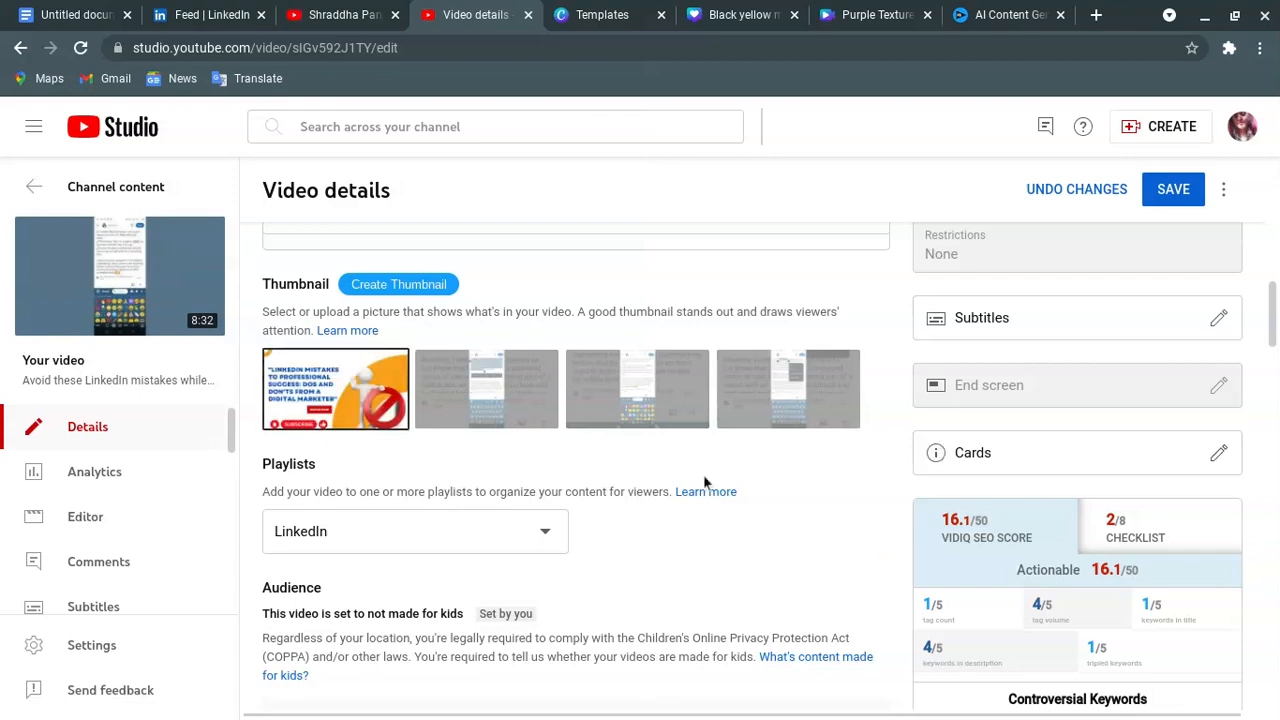
- Review the video's title, description, thumbnail, playlist and audience settings on the Video details page
scroll(703, 483, "up", 10)
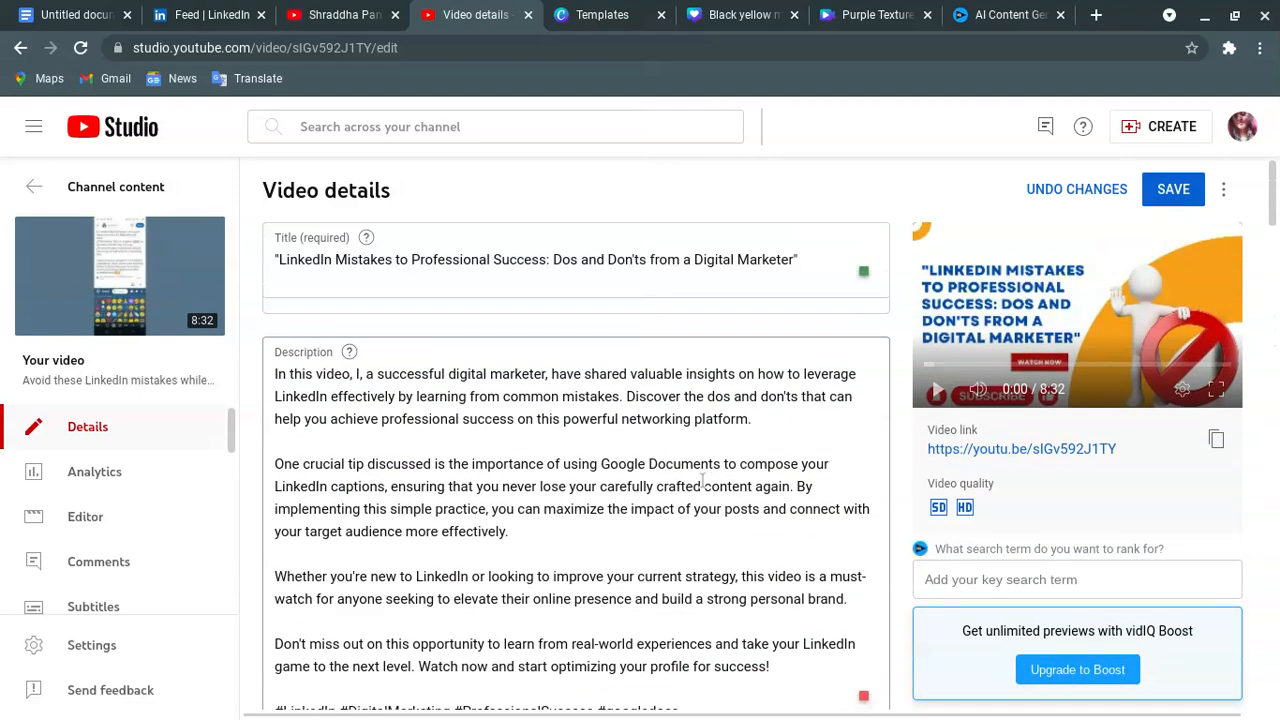
scroll(702, 481, "down", 10)
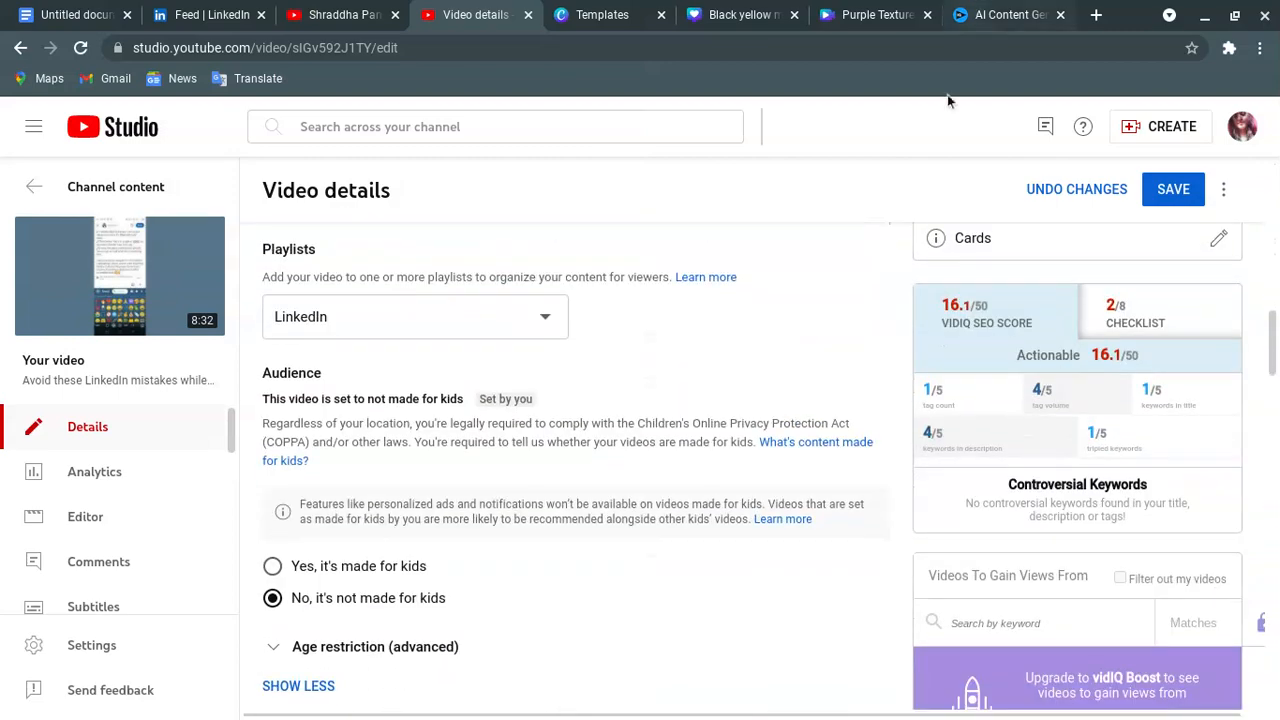
scroll(945, 150, "up", 4)
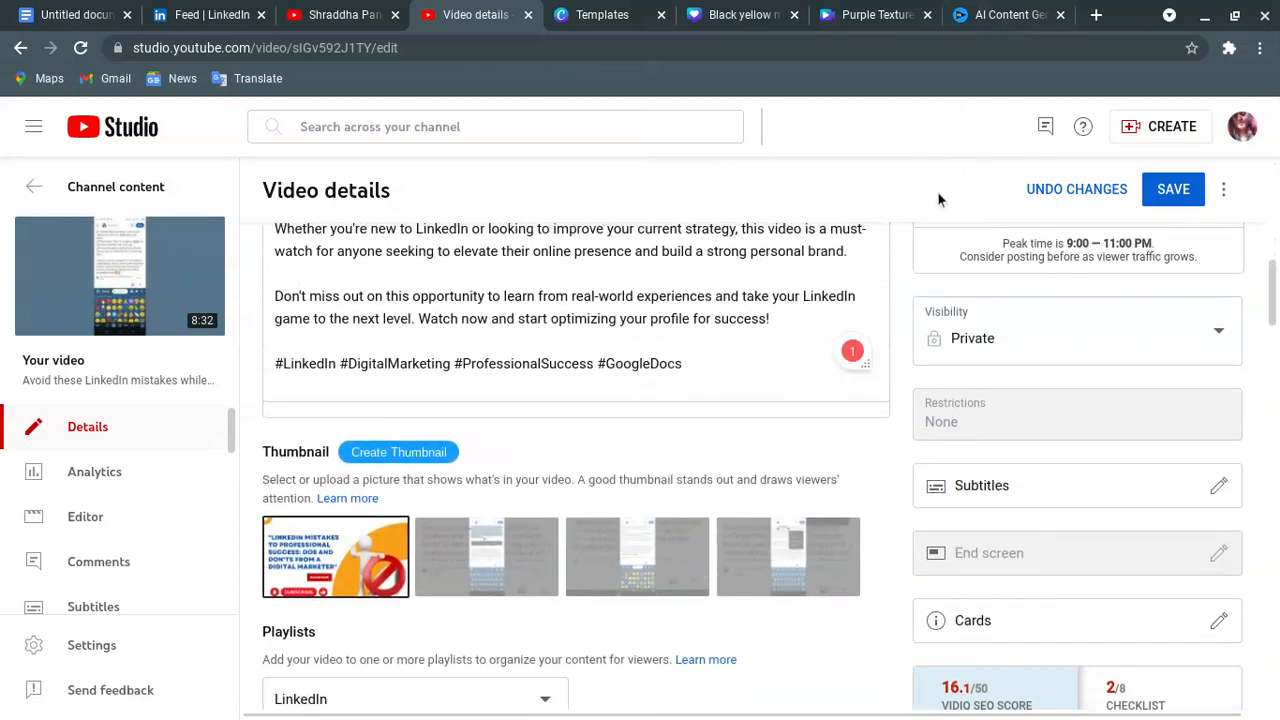
scroll(576, 460, "up", 4)
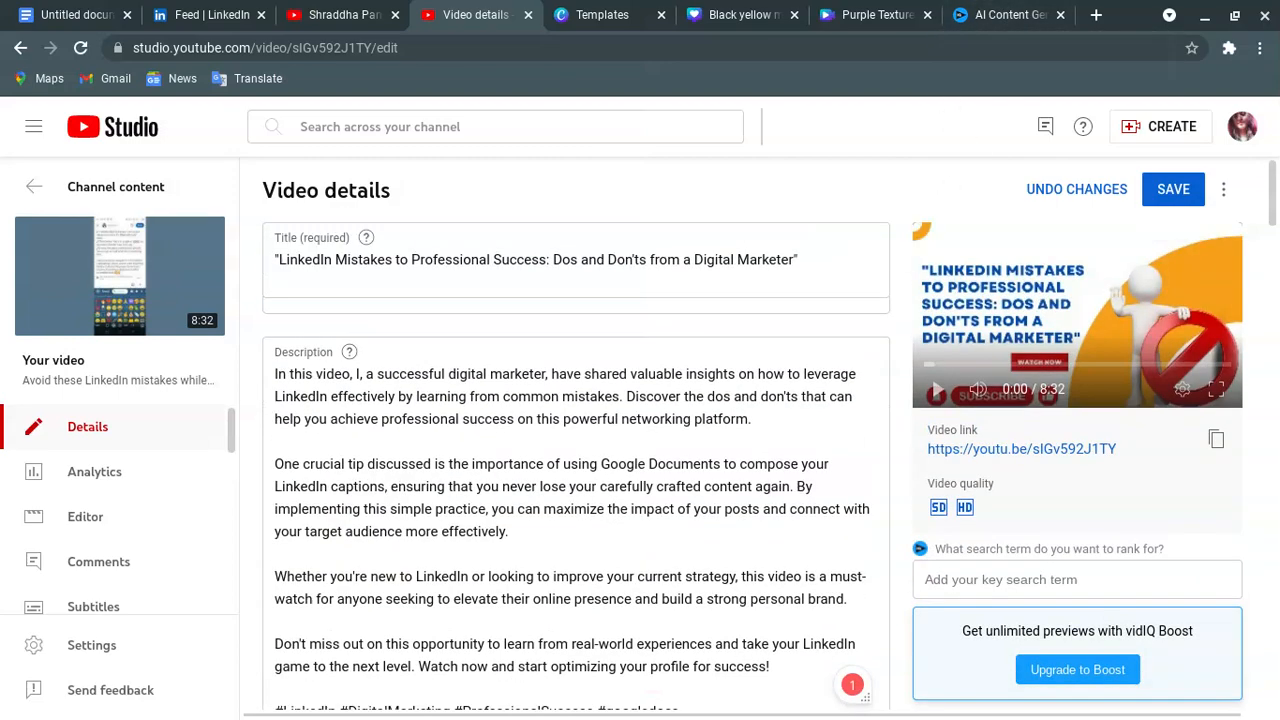
left_click(337, 401)
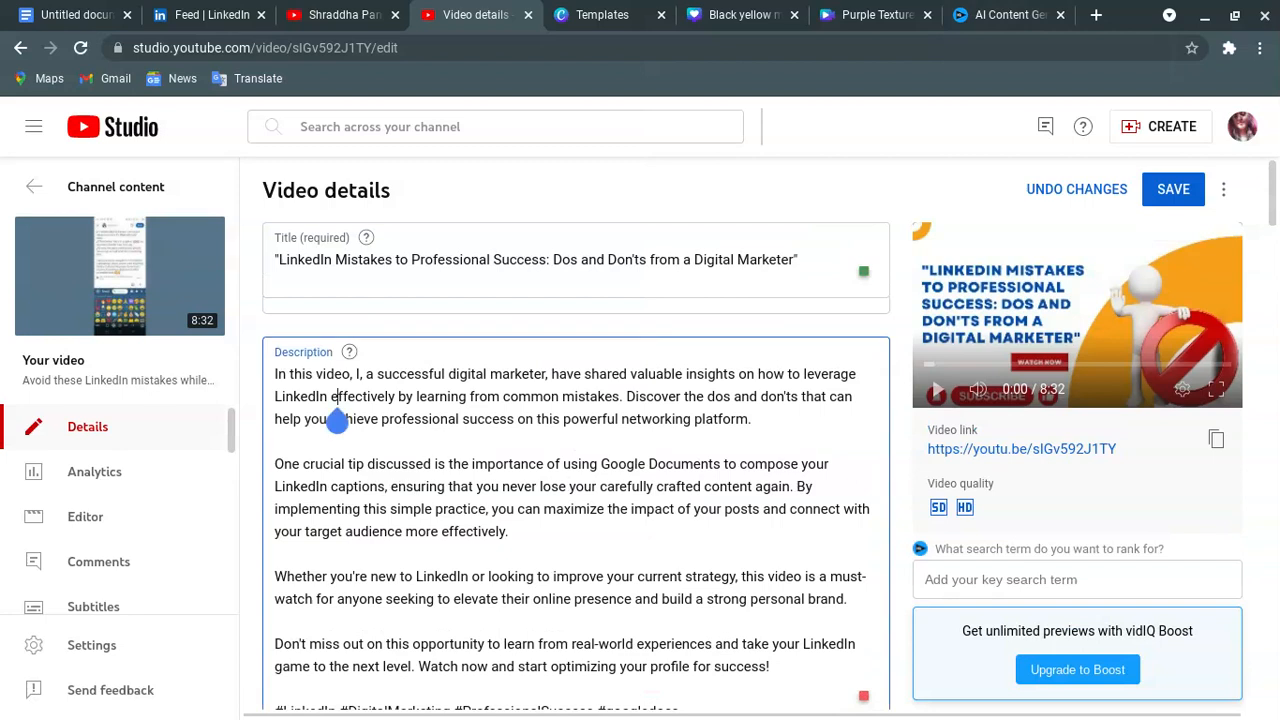
left_click(597, 259)
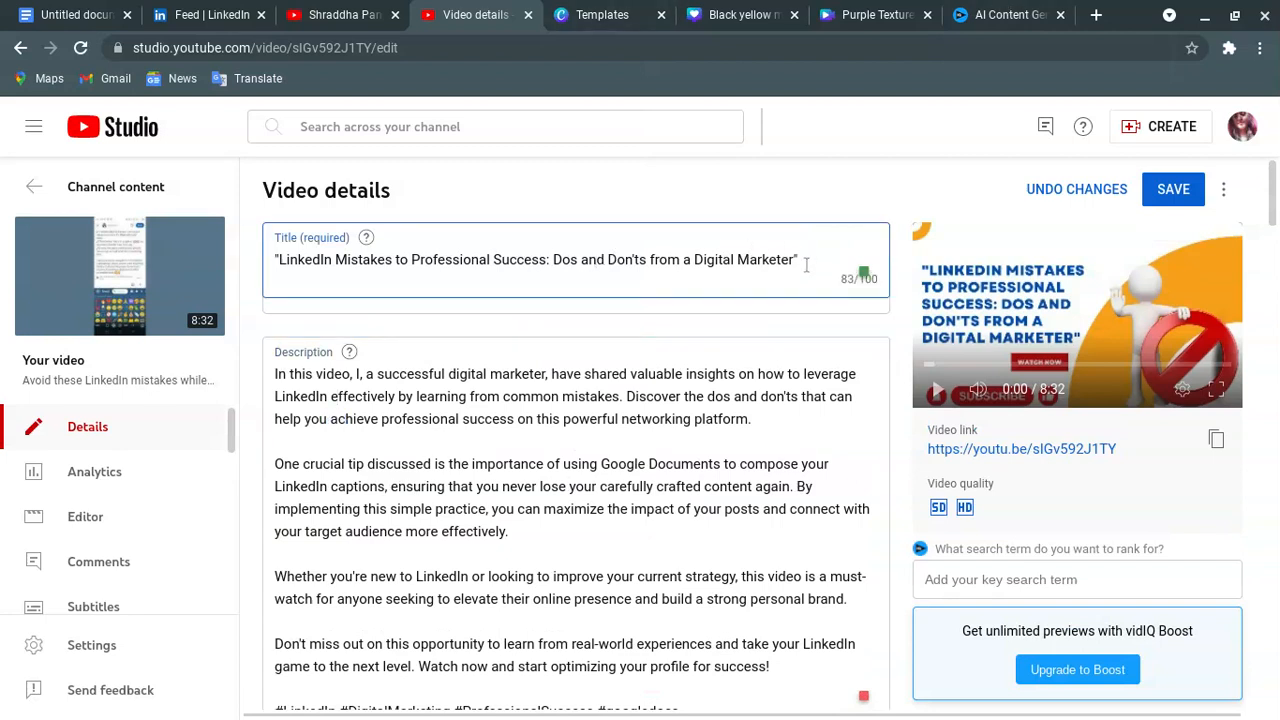
left_click_drag(806, 265, 332, 257)
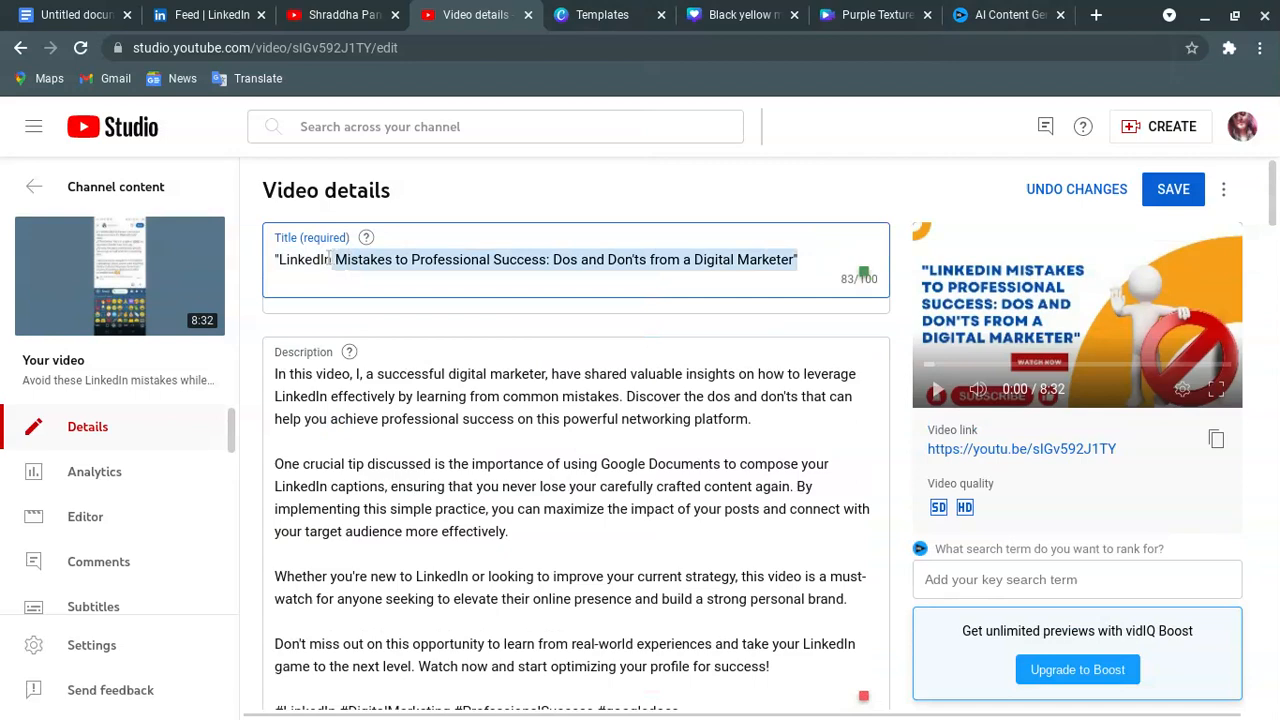
left_click(331, 258)
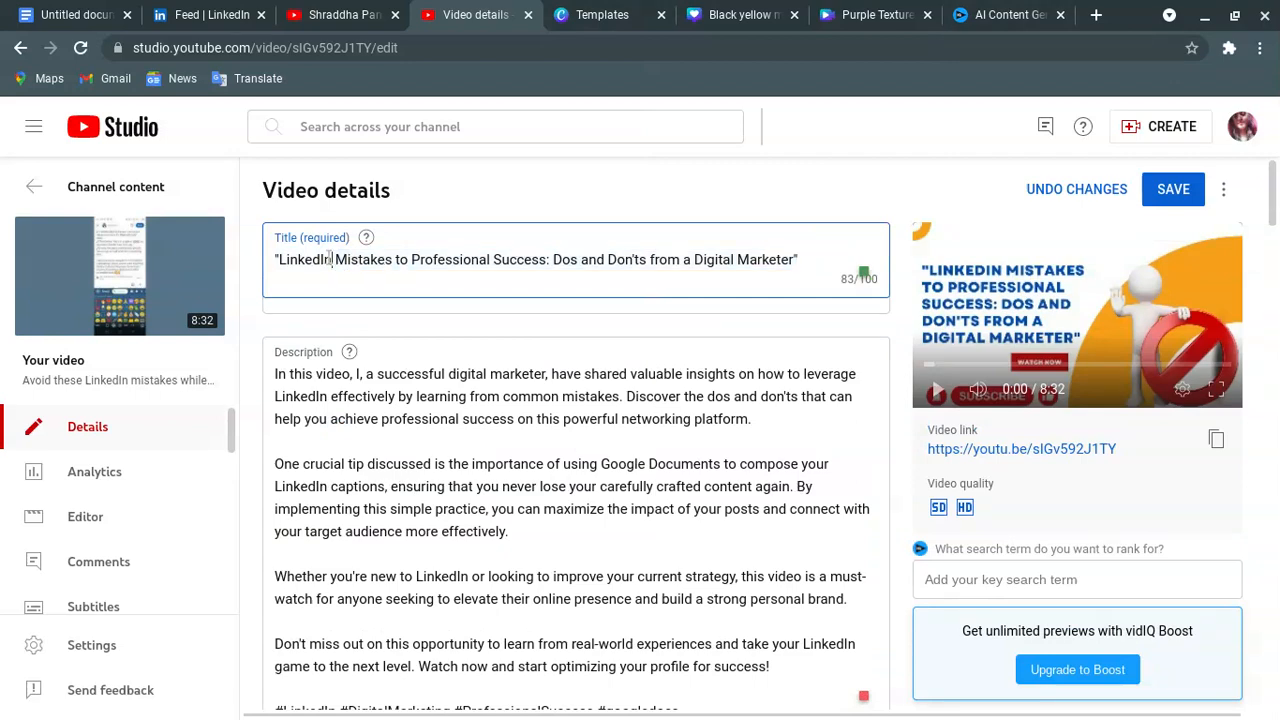
- Revisit the vidIQ AI Content Generator, the Canva template page and the LinkedIn topic notes in Google Docs
left_click(1010, 14)
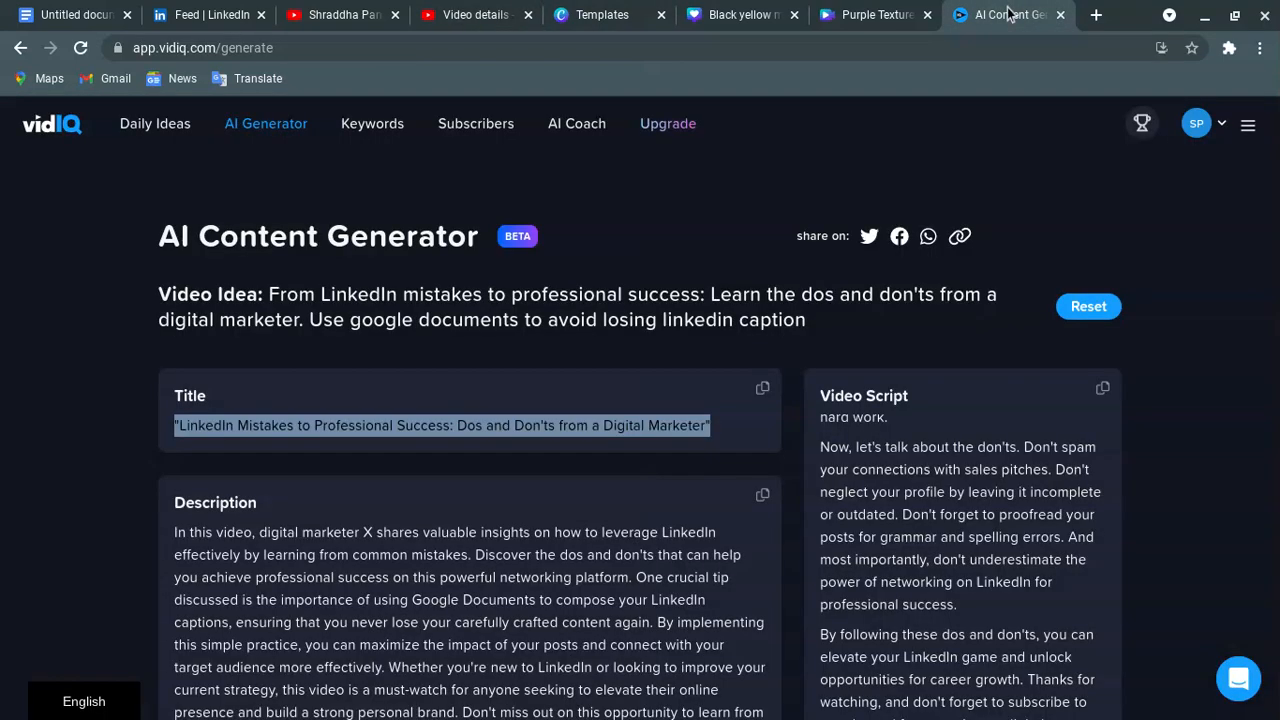
left_click(697, 227)
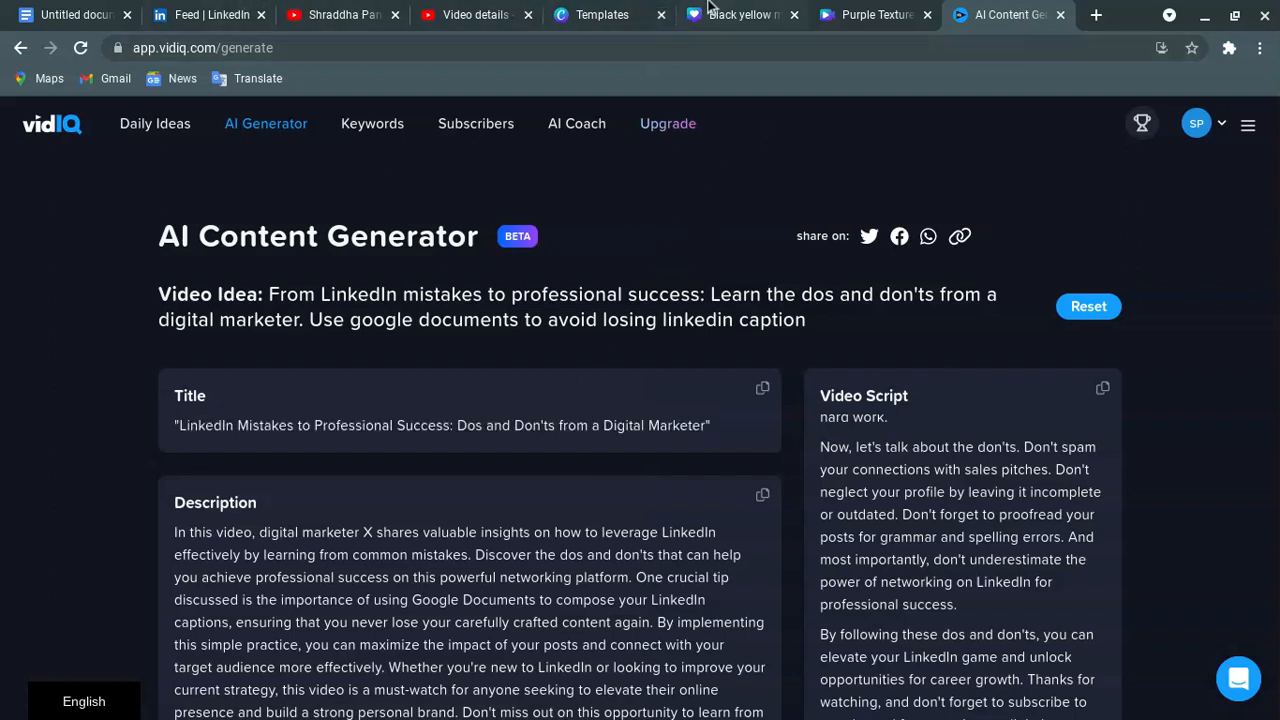
left_click(605, 18)
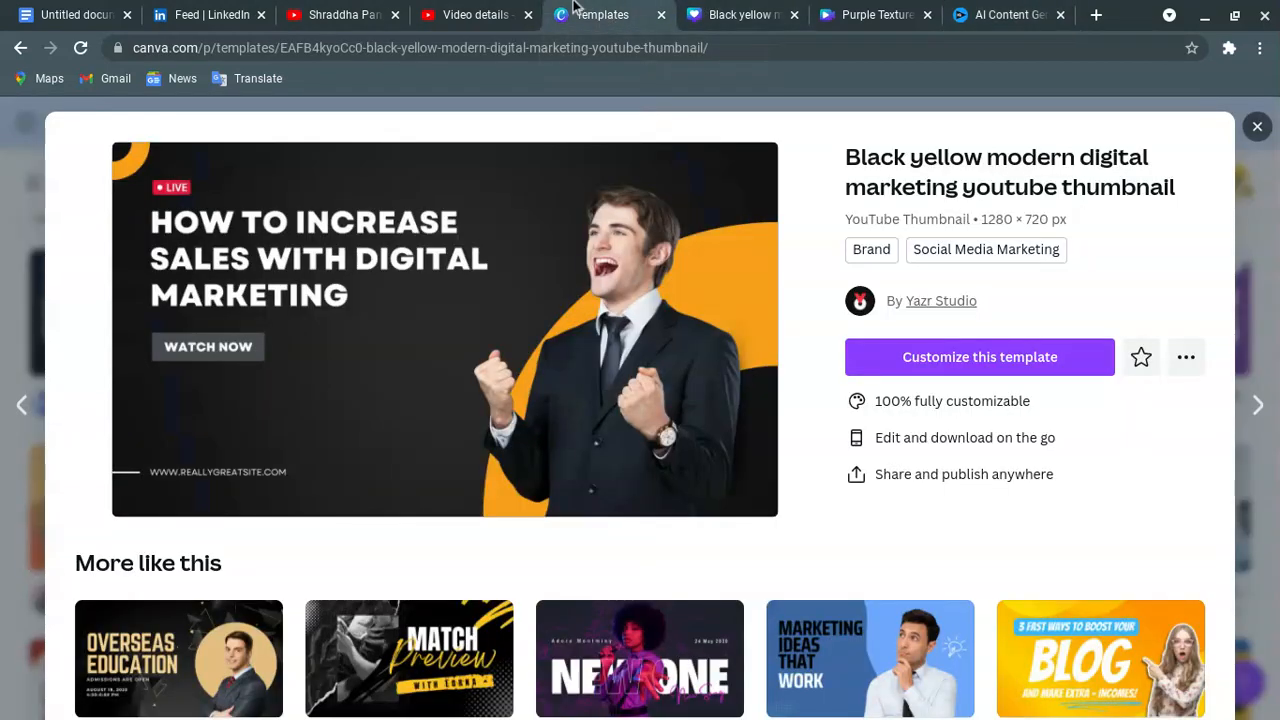
left_click(30, 24)
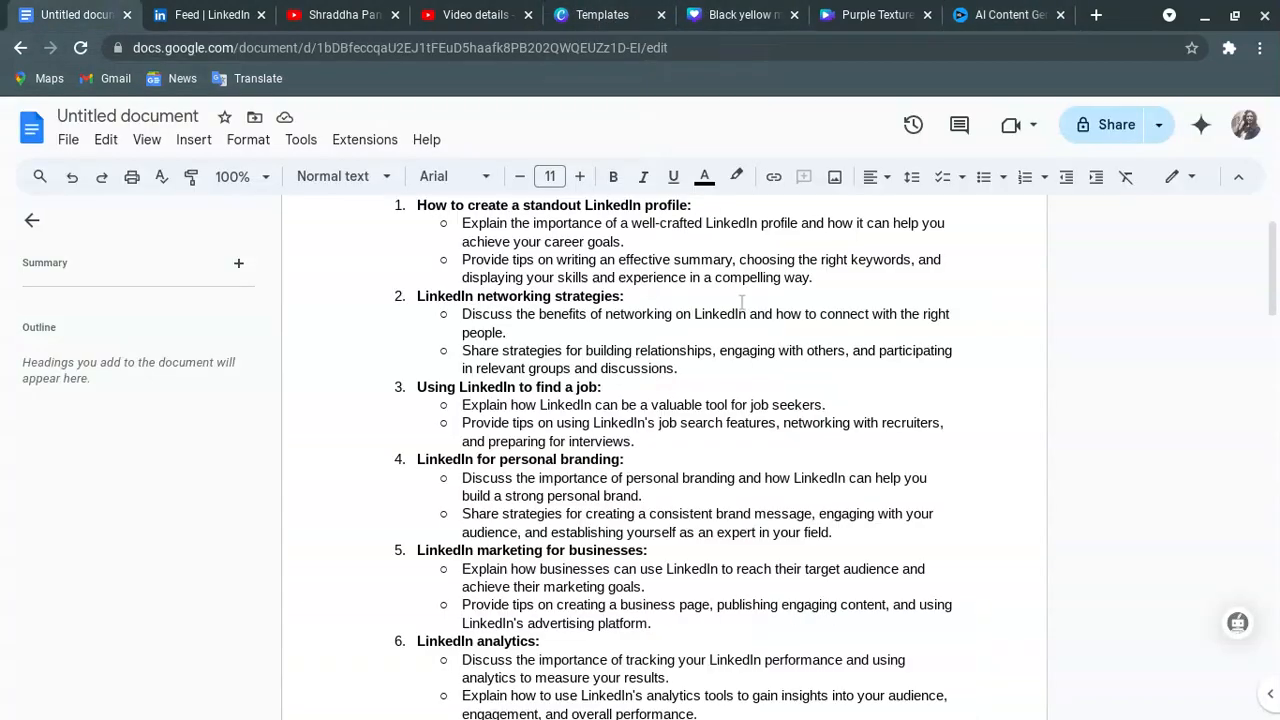
scroll(660, 400, "down", 10)
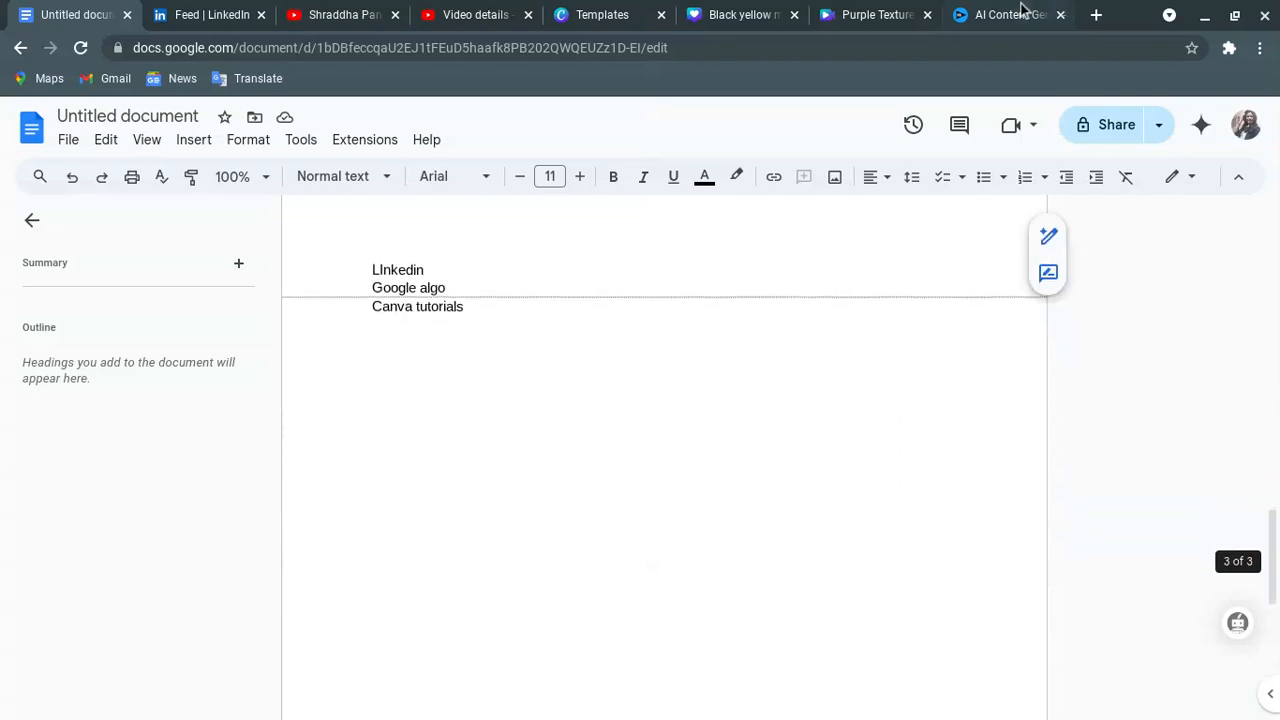
- Return to vidIQ's AI Content Generator and examine the generated title, description, keywords and video script
left_click(1024, 12)
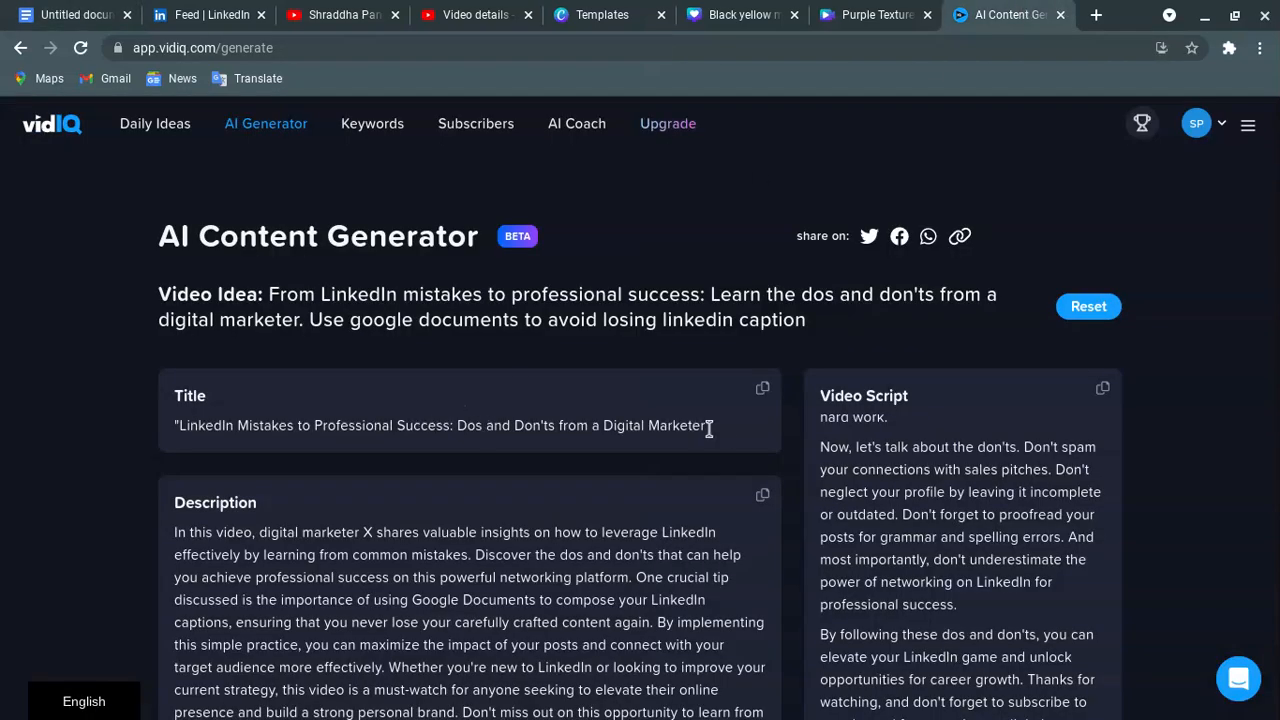
left_click_drag(722, 429, 235, 412)
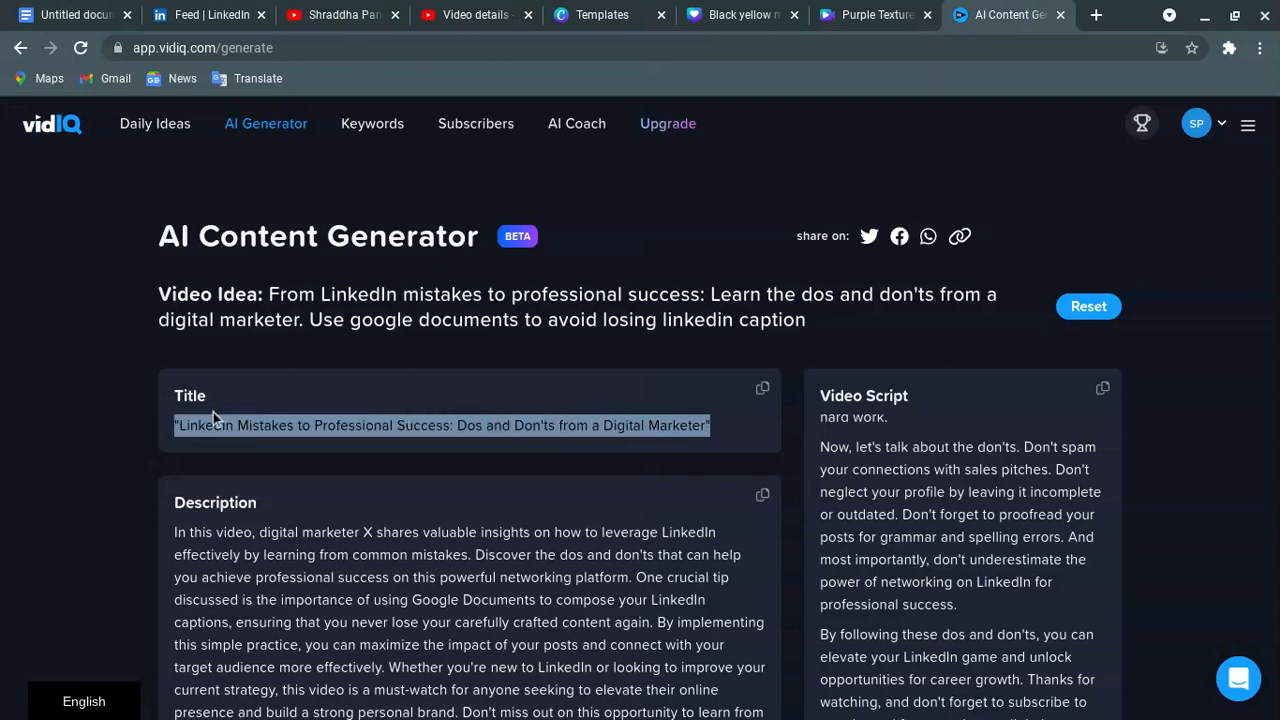
scroll(213, 412, "down", 2)
left_click(268, 490)
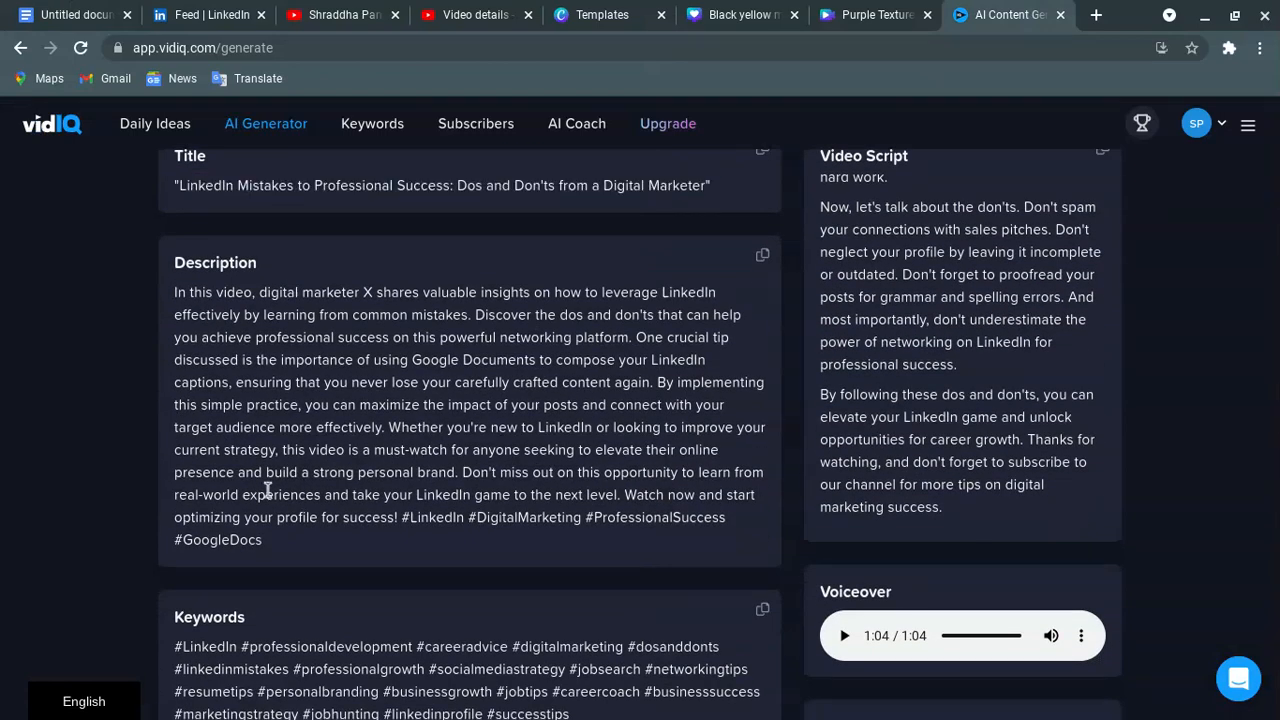
left_click_drag(284, 535, 175, 295)
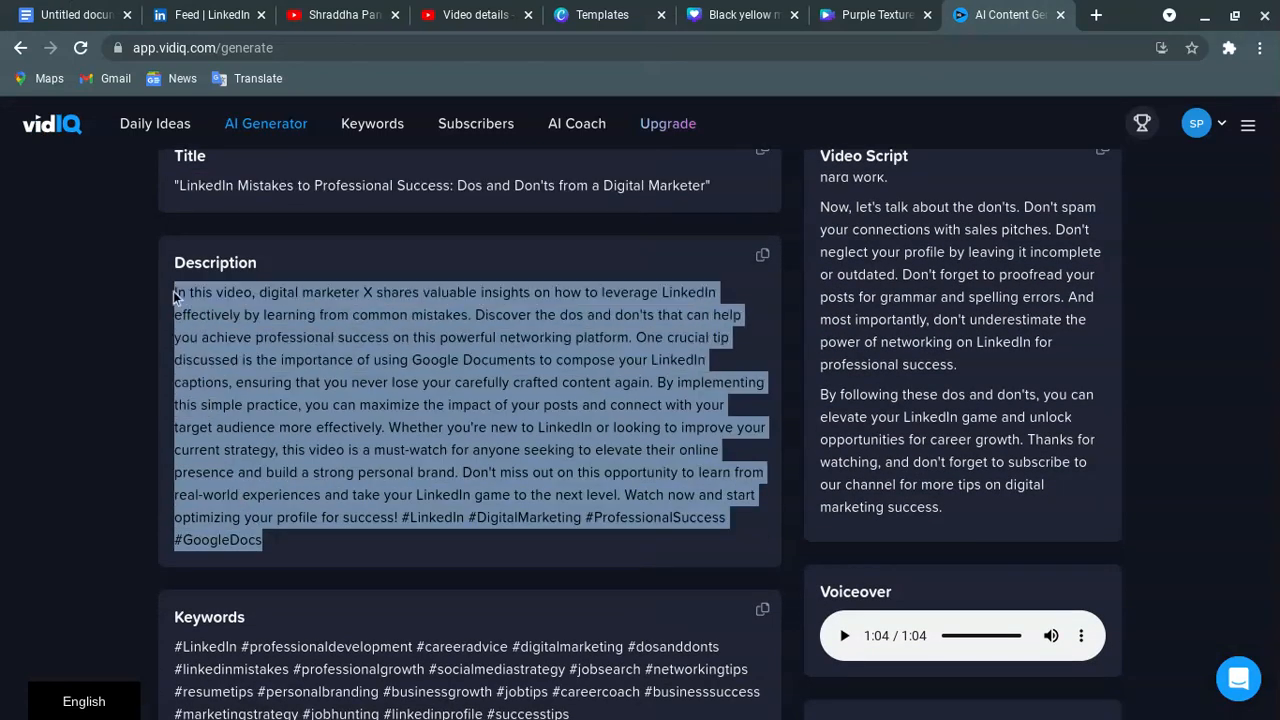
scroll(505, 286, "down", 3)
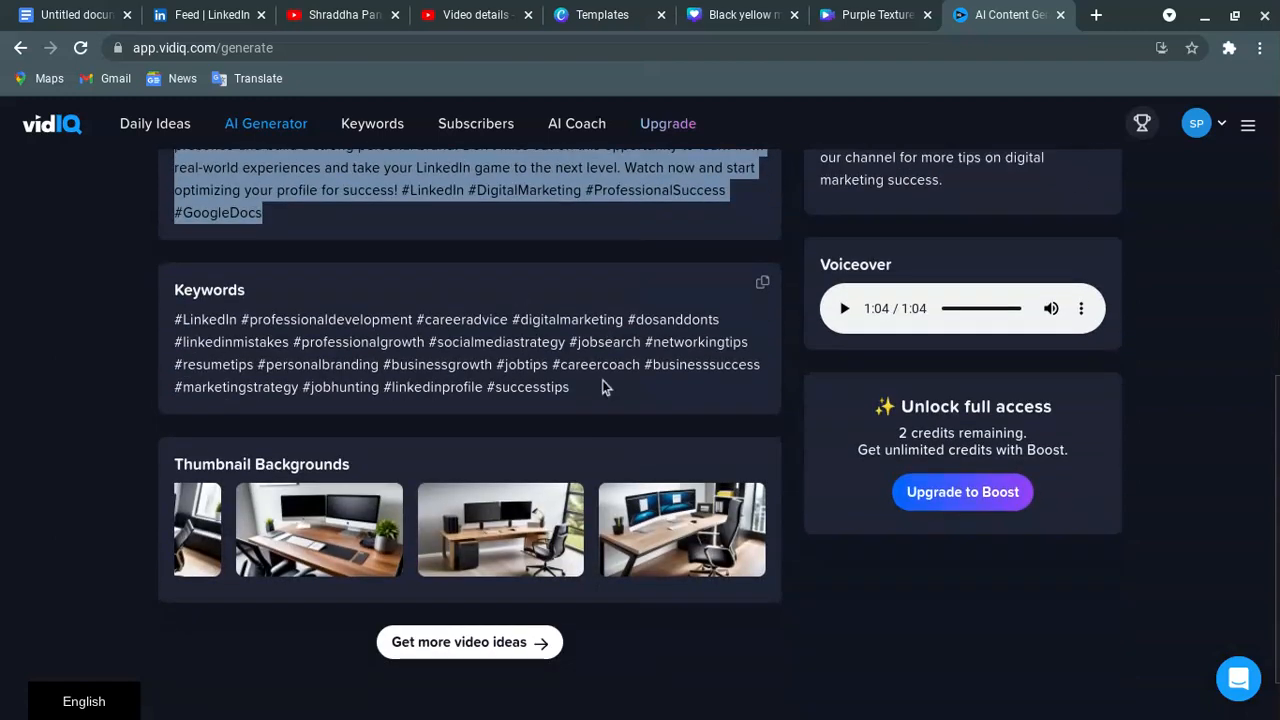
left_click_drag(590, 388, 175, 320)
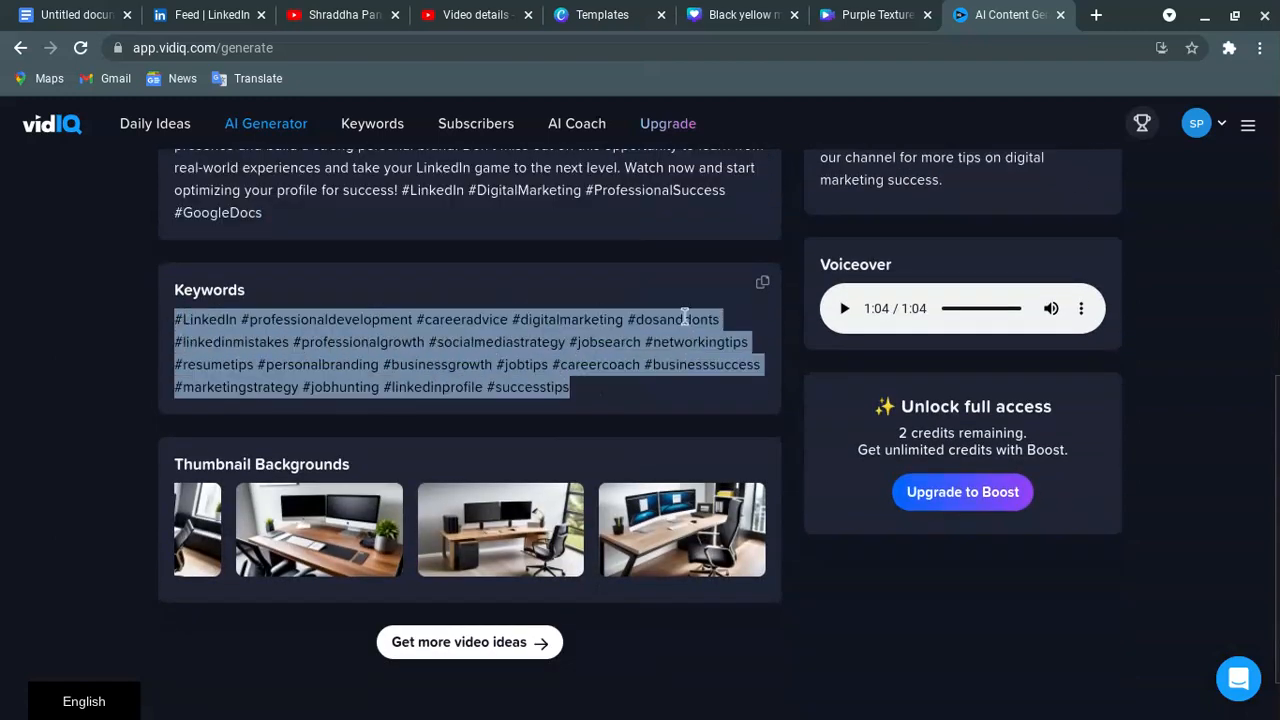
scroll(684, 318, "up", 5)
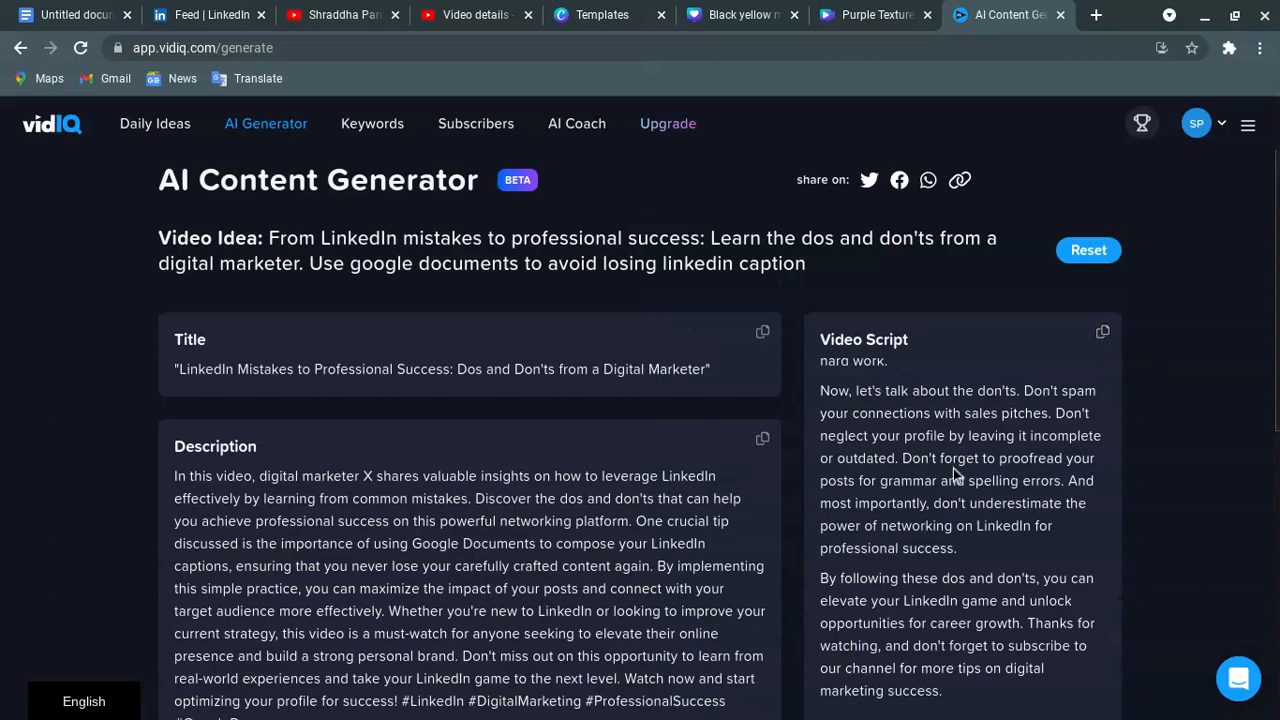
scroll(953, 468, "down", 4)
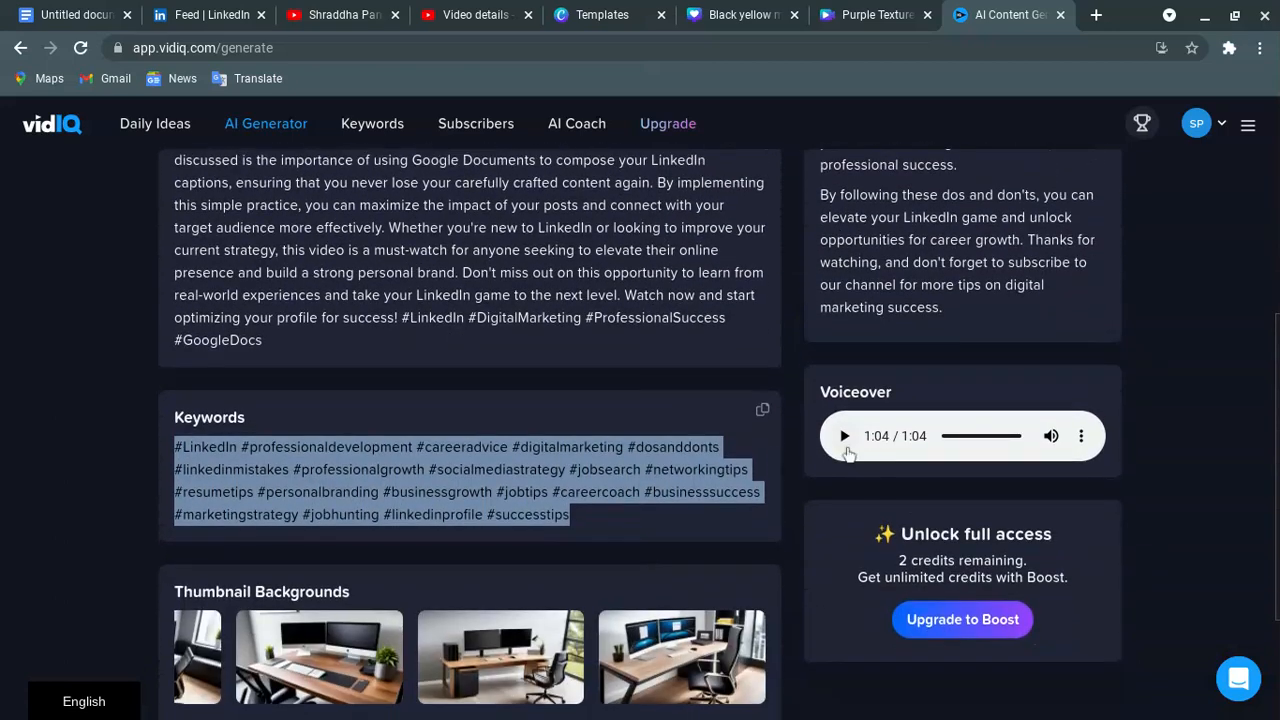
- Play part of the generated voiceover and look at the full-access upgrade offer for Boost
left_click(845, 438)
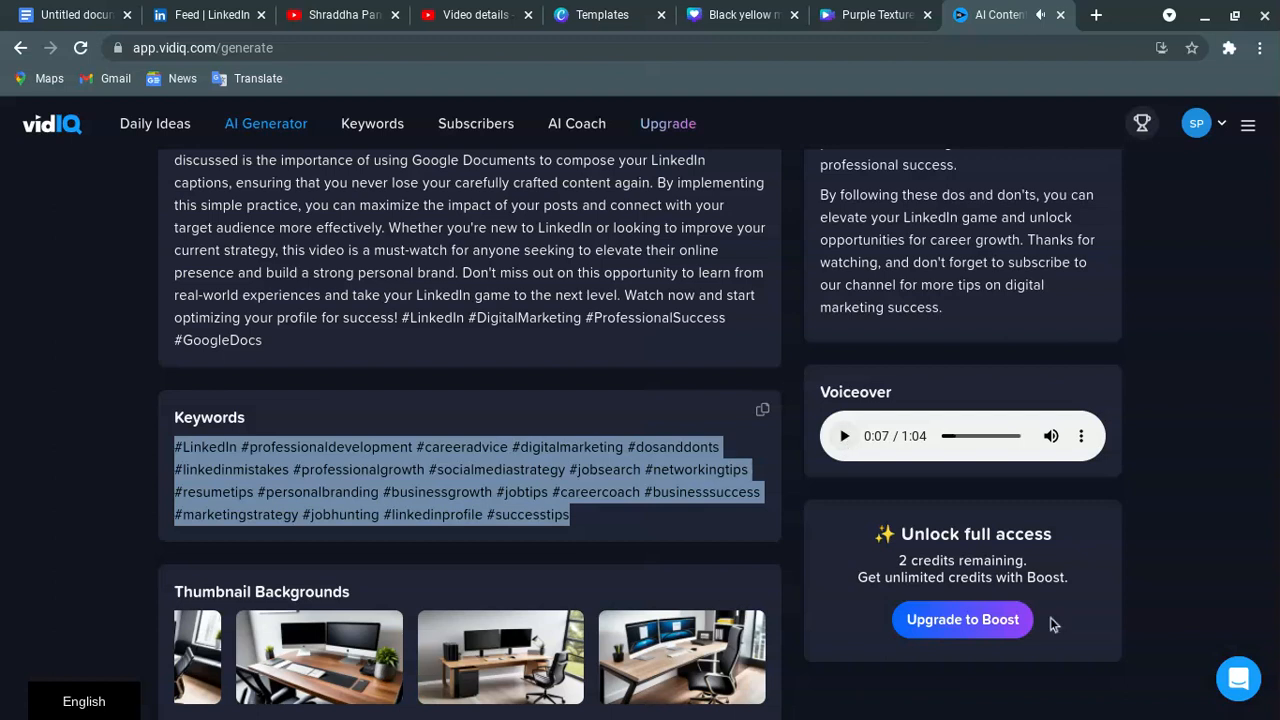
left_click_drag(1062, 546, 895, 534)
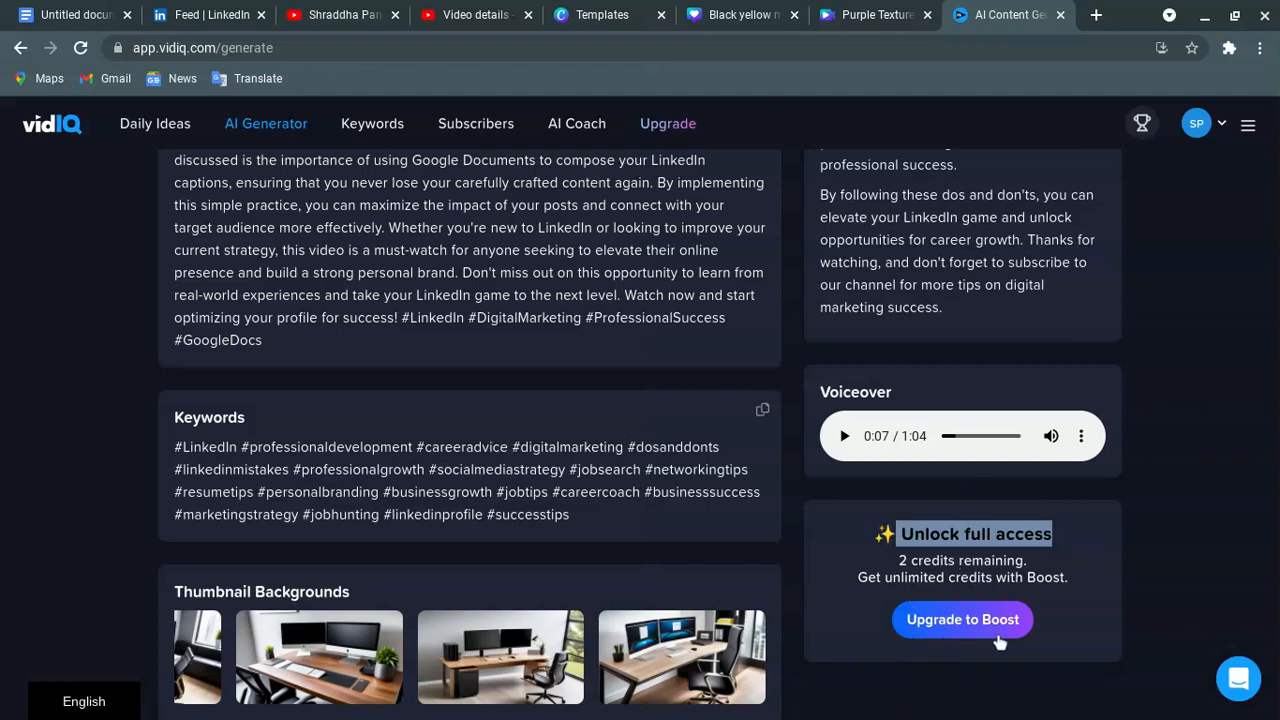
left_click(1185, 374)
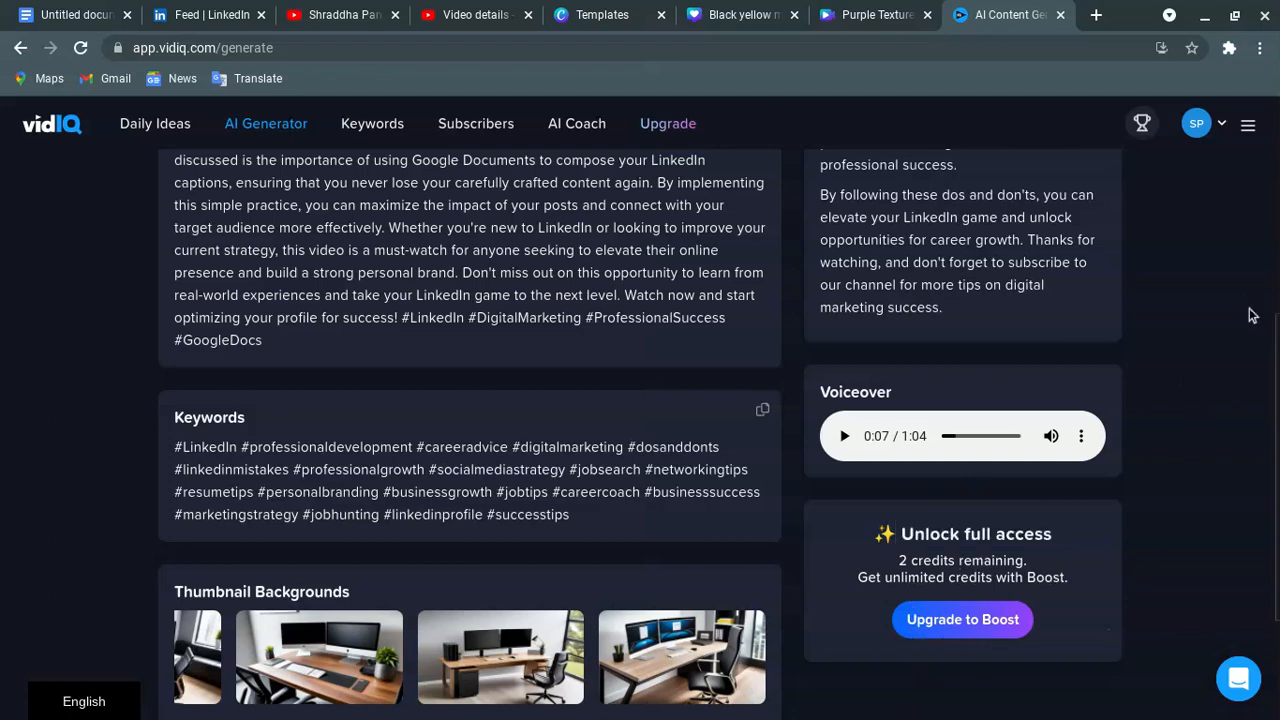
- Look over the whole generated content page down to the thumbnail backgrounds, and return to the video details in YouTube Studio
left_click_drag(1277, 370, 1277, 172)
scroll(640, 430, "down", 6)
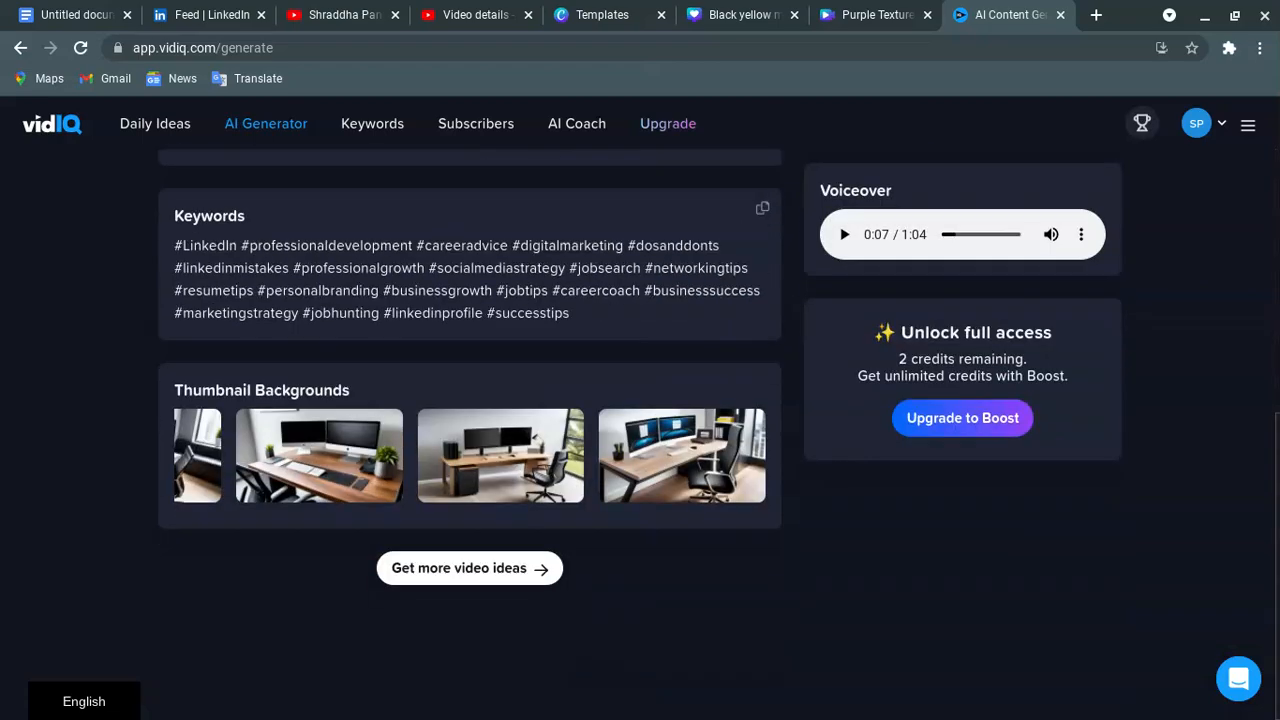
scroll(640, 430, "up", 1)
scroll(640, 430, "up", 6)
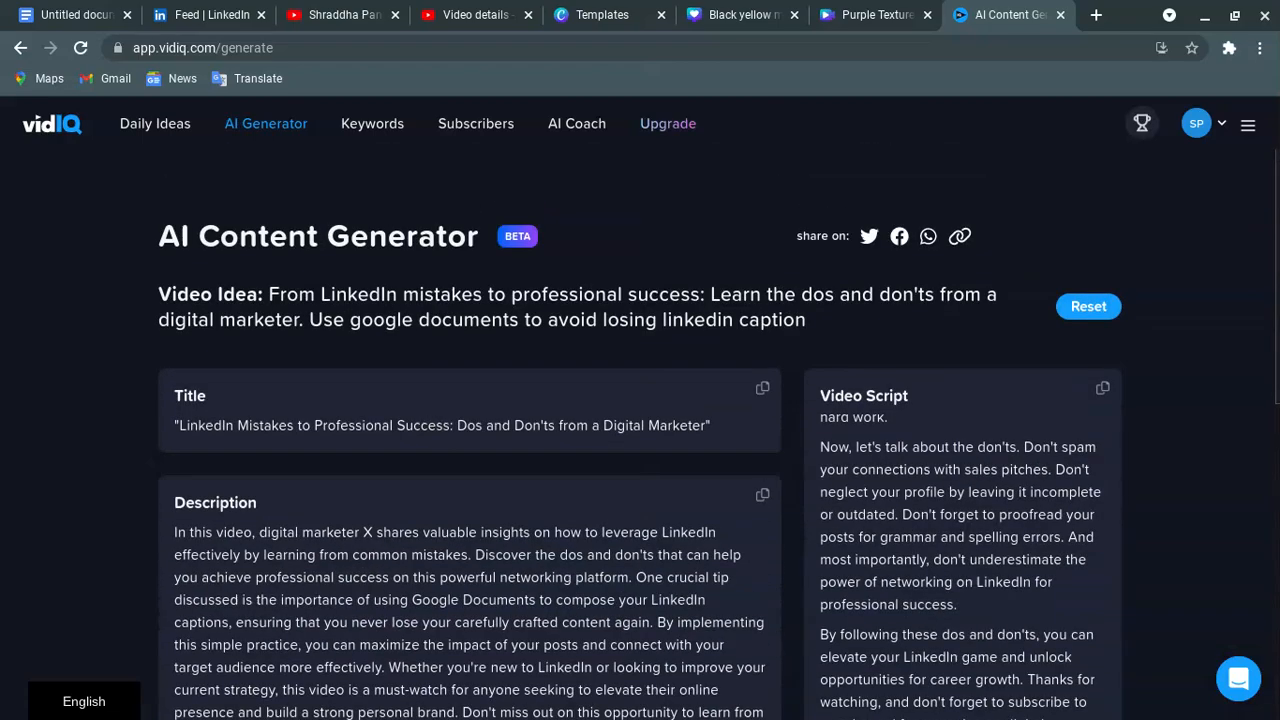
scroll(640, 430, "down", 6)
scroll(640, 430, "up", 6)
scroll(640, 430, "down", 5)
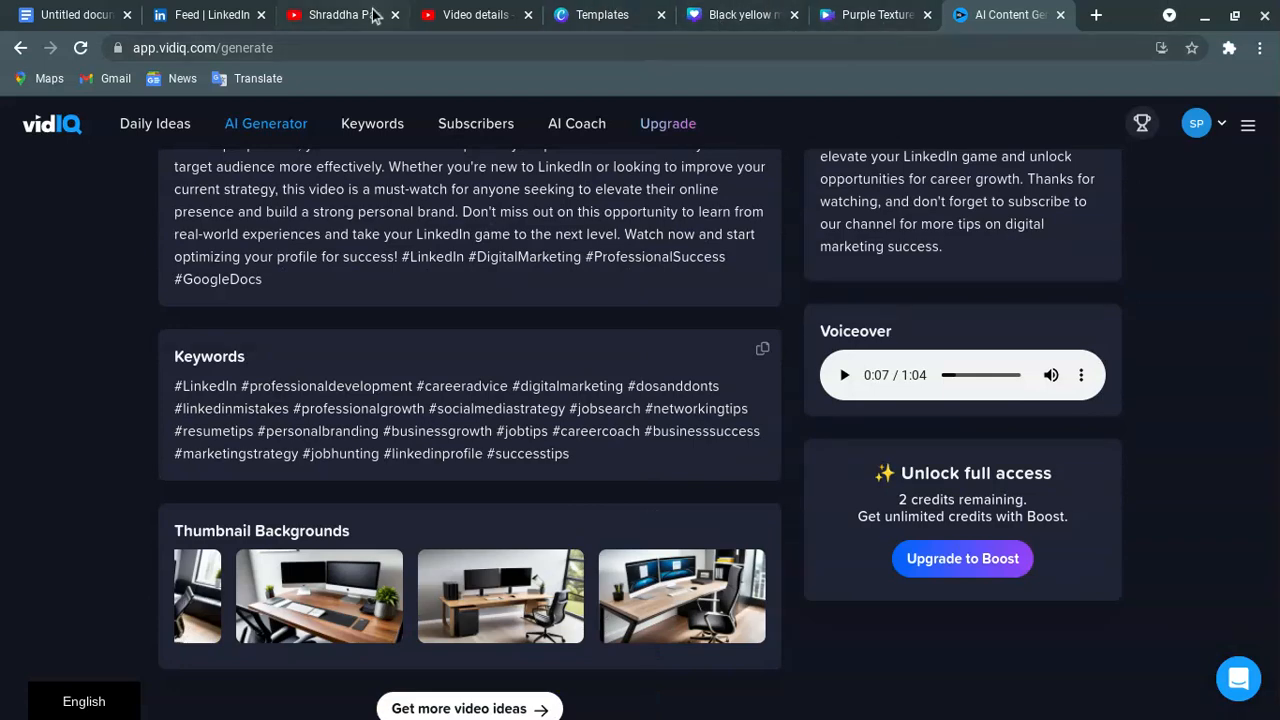
left_click(454, 17)
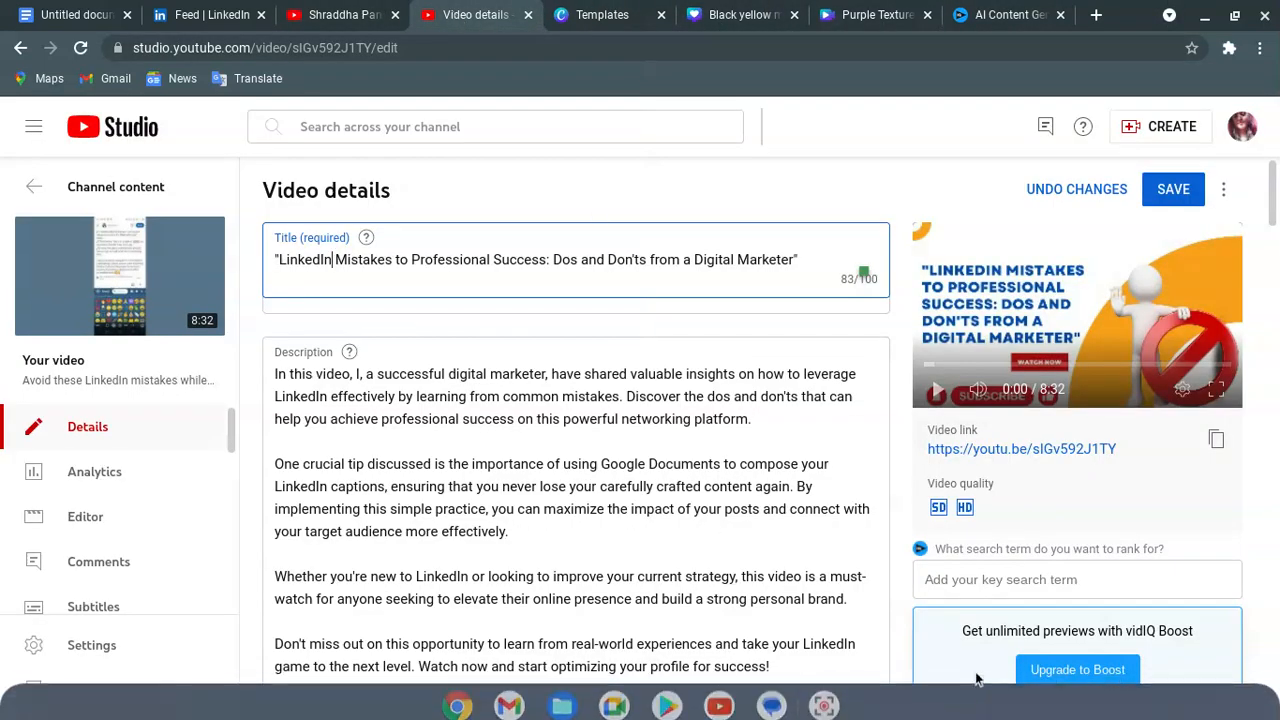